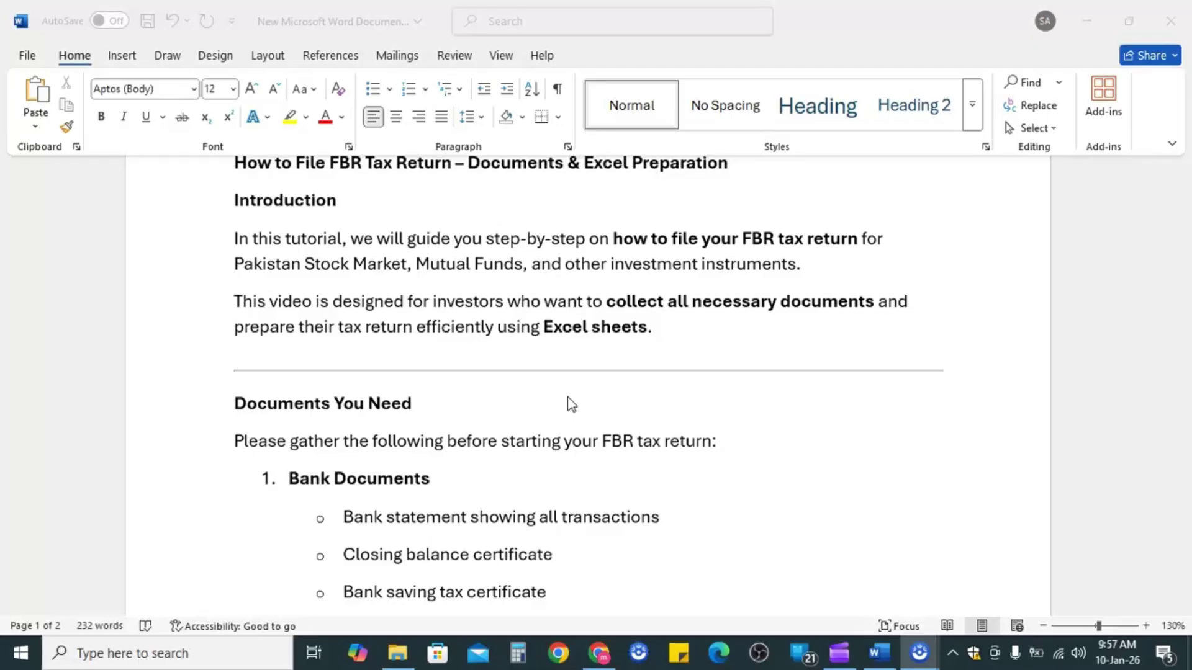
- Read through the document's checklist of bank, debt instrument, mutual fund, stock market, Form 236 and other tax papers needed for the return
left_click(570, 400)
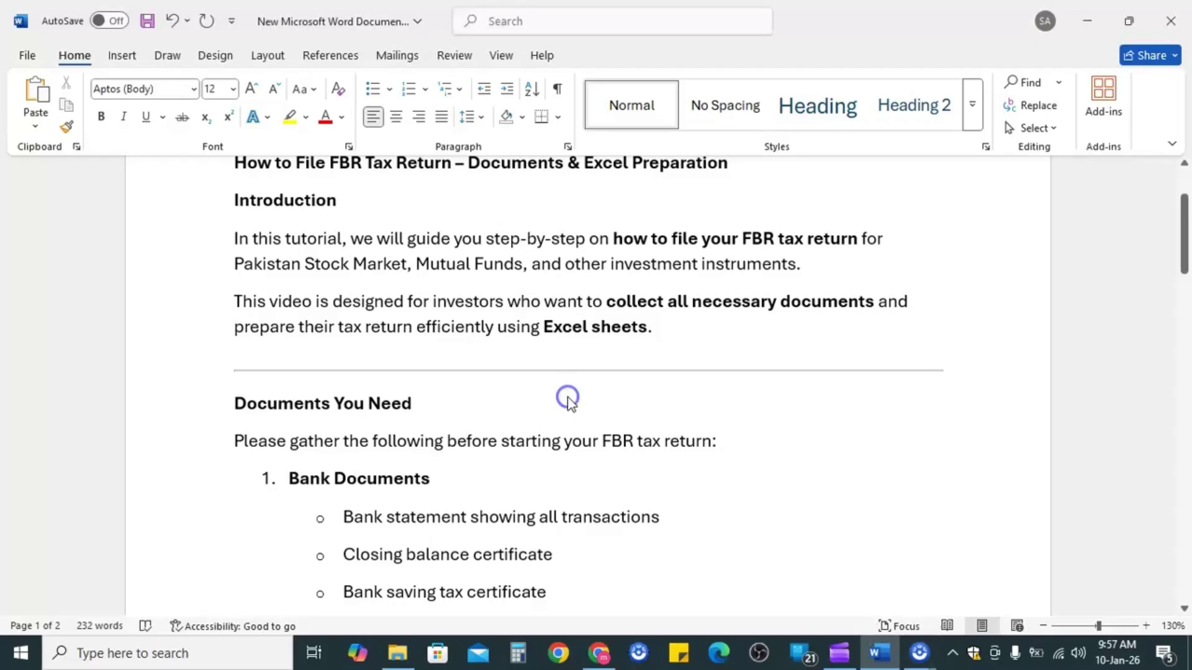
scroll(568, 397, "down", 5)
scroll(568, 396, "down", 6)
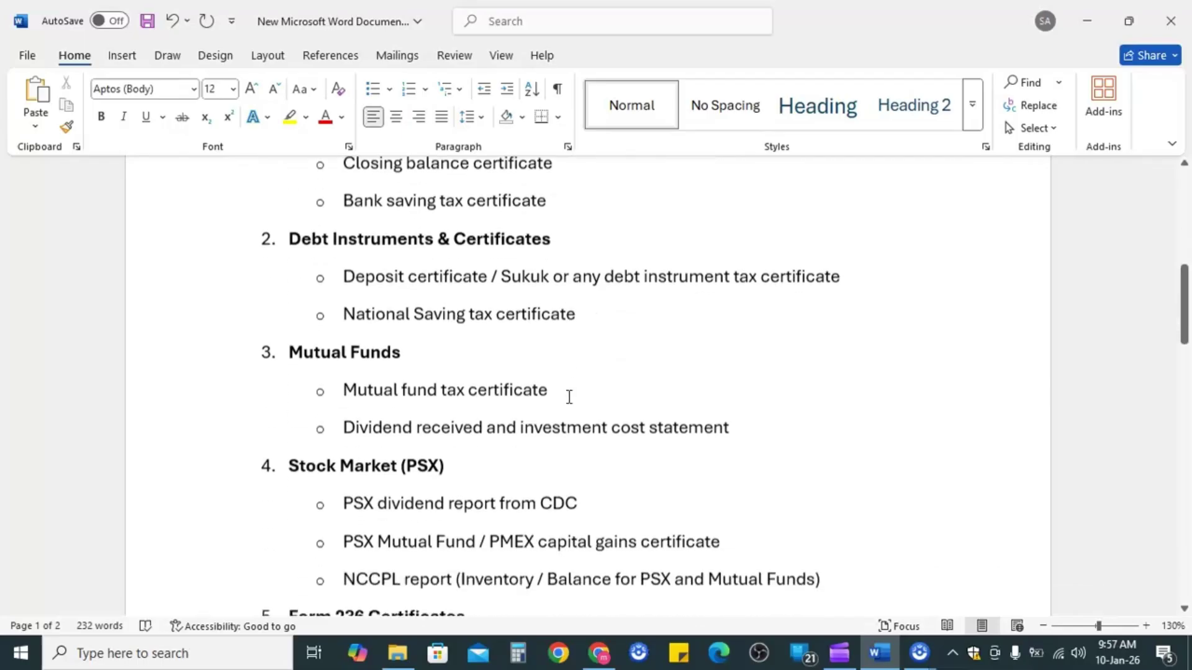
scroll(569, 397, "down", 2)
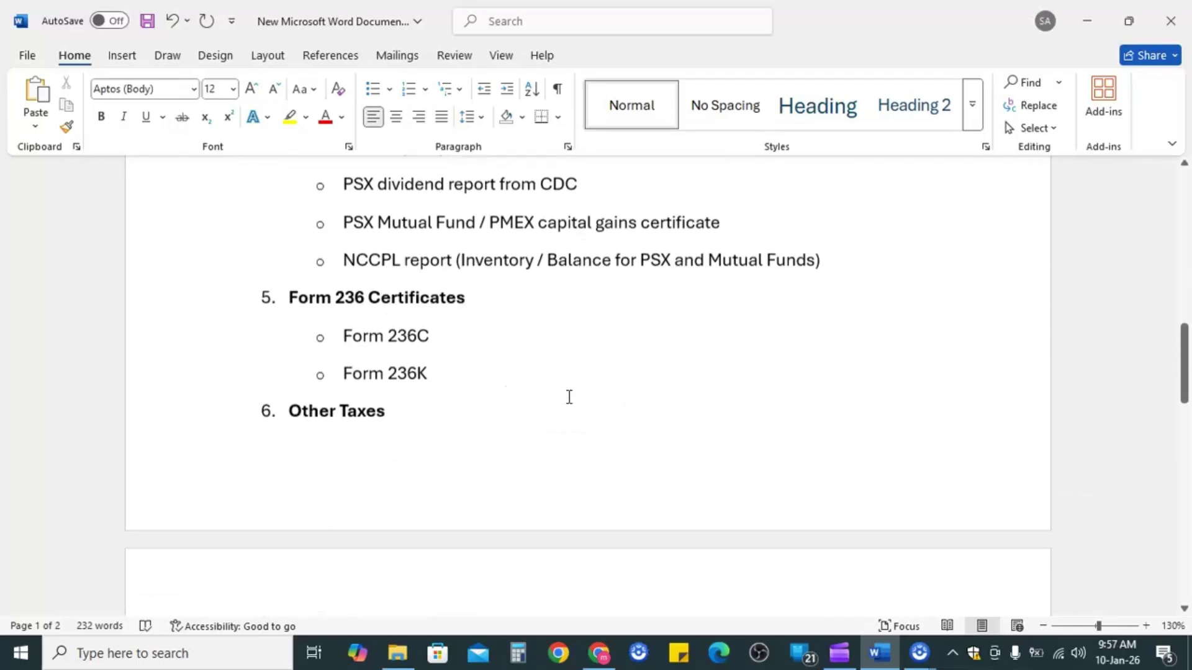
scroll(569, 397, "up", 2)
scroll(569, 398, "down", 7)
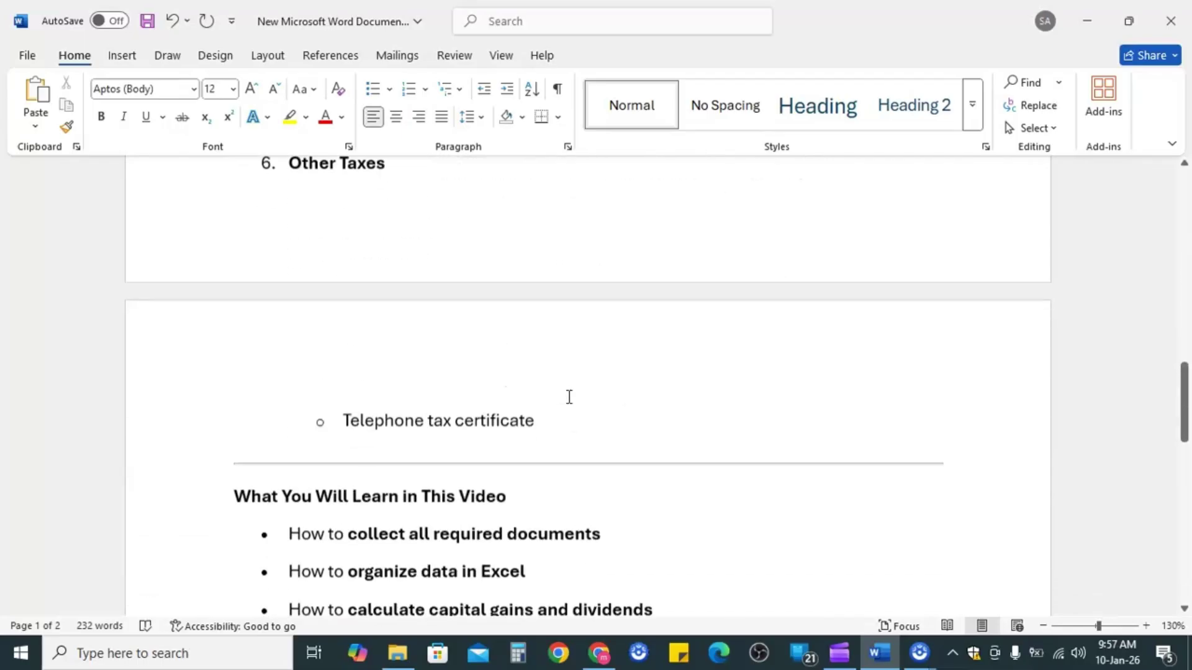
scroll(568, 397, "up", 6)
scroll(569, 398, "up", 3)
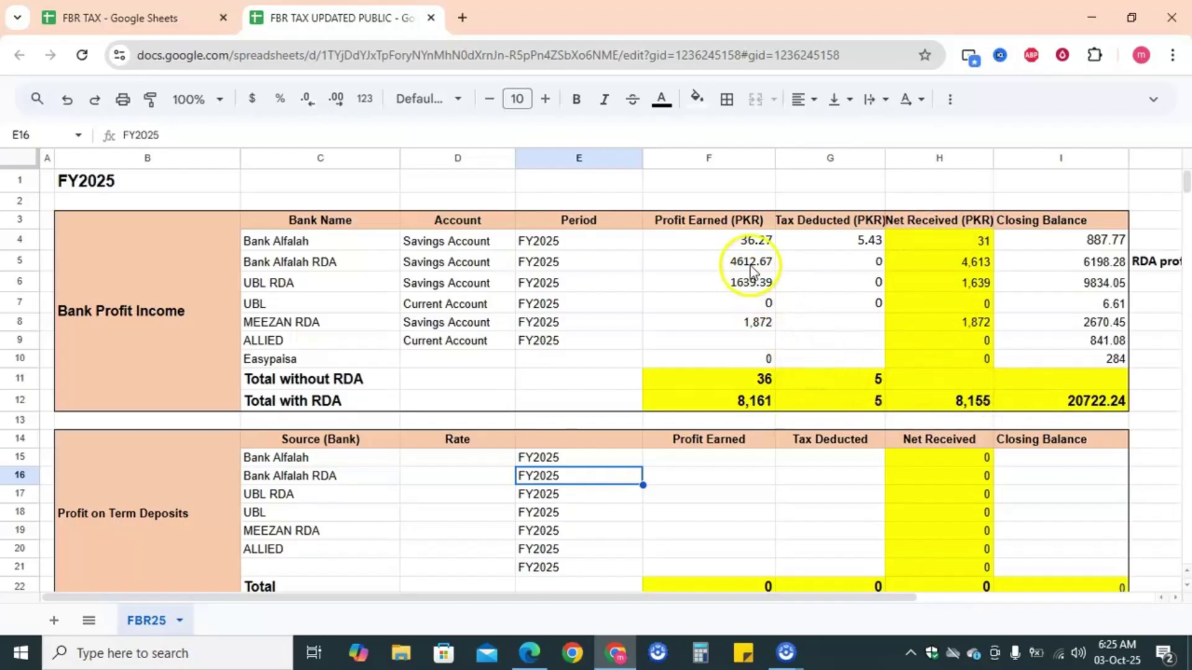
- In the Bank Profit Income table, set Bank Alfalah's savings account profit earned to 100 and tax deducted to 15
left_click(751, 241)
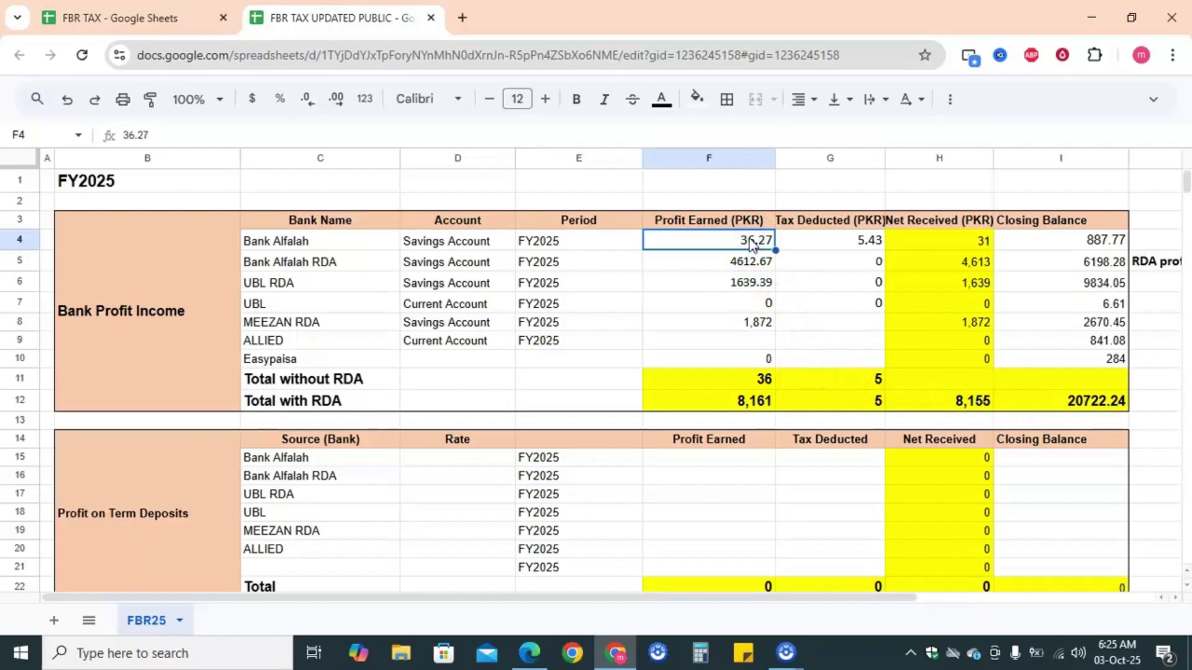
type("100")
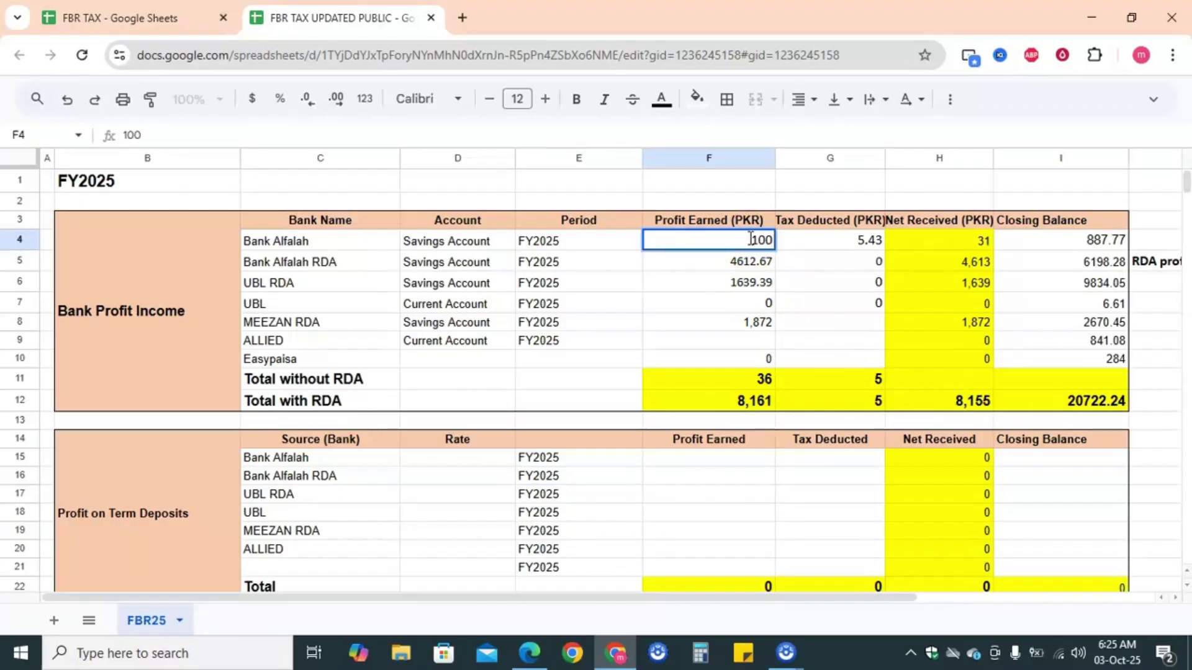
left_click(837, 241)
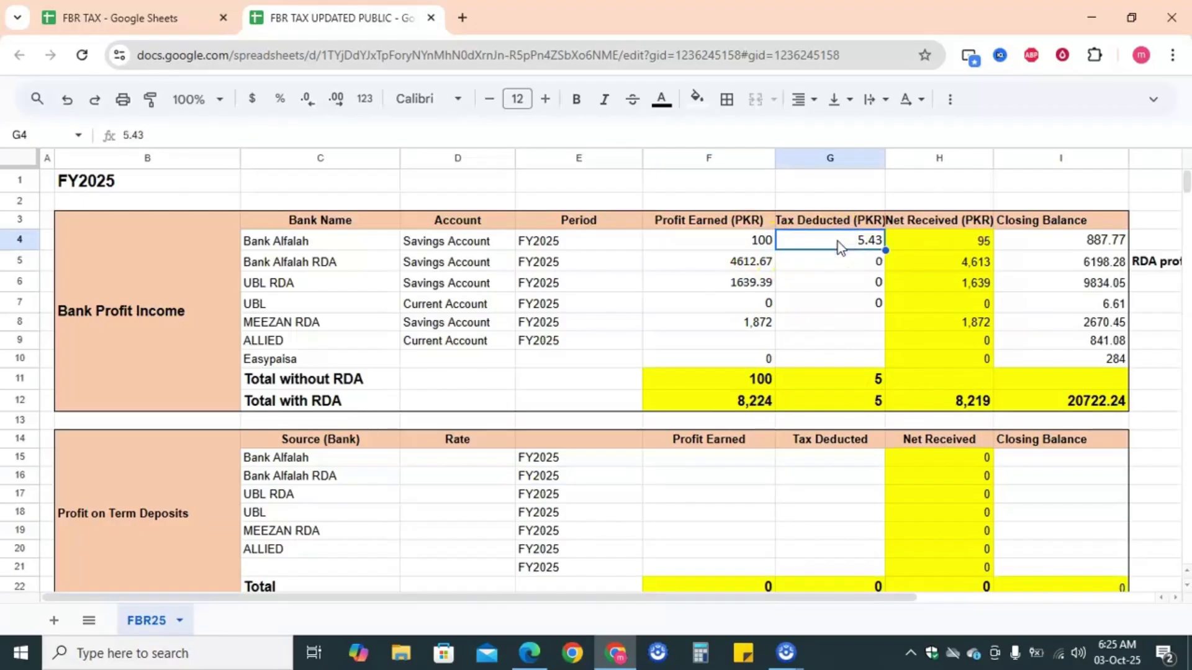
type("15")
left_click(689, 280)
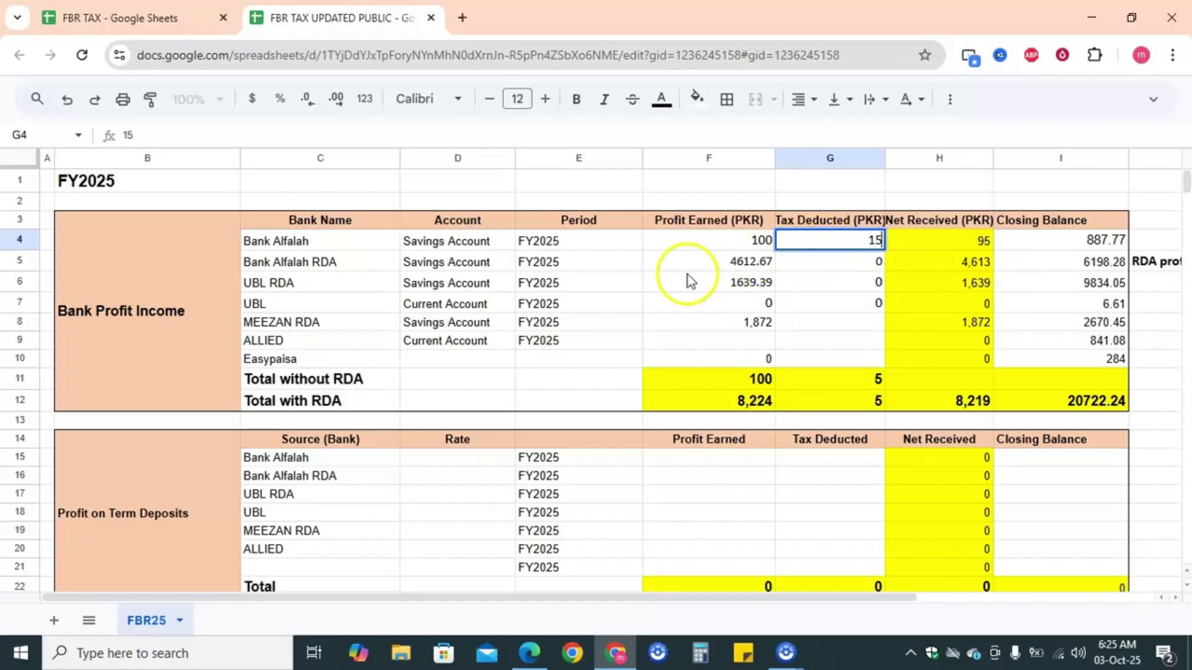
left_click(684, 278)
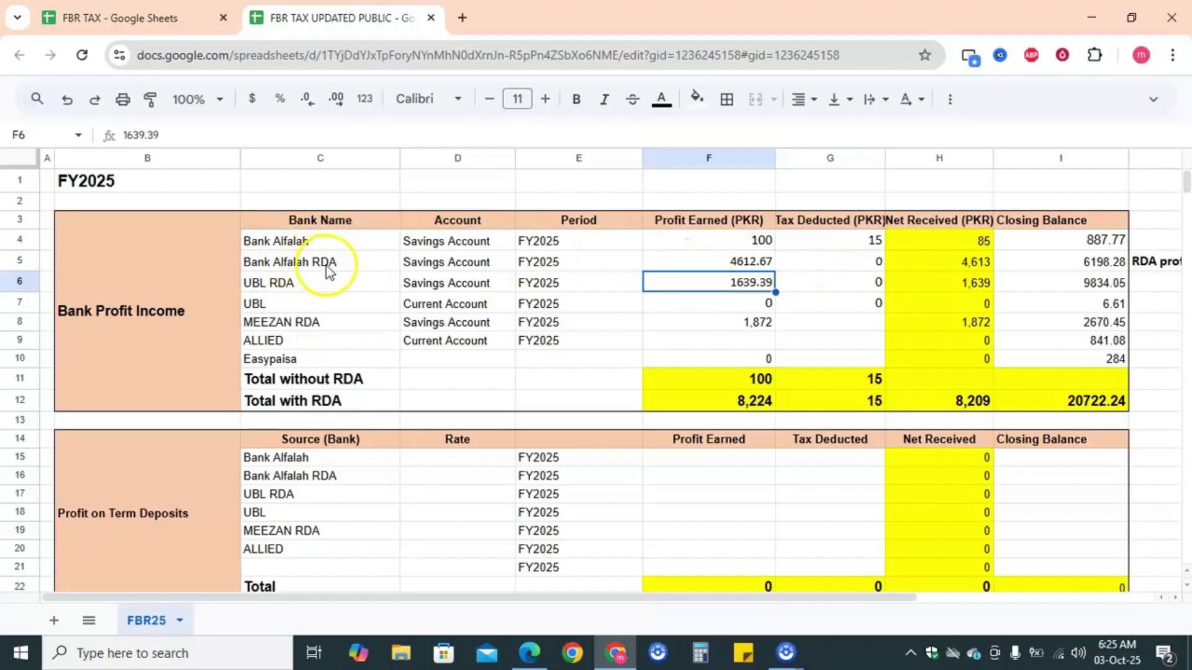
- Enter 0 as the tax deducted for MEEZAN RDA in the Bank Profit Income table
left_click(729, 261)
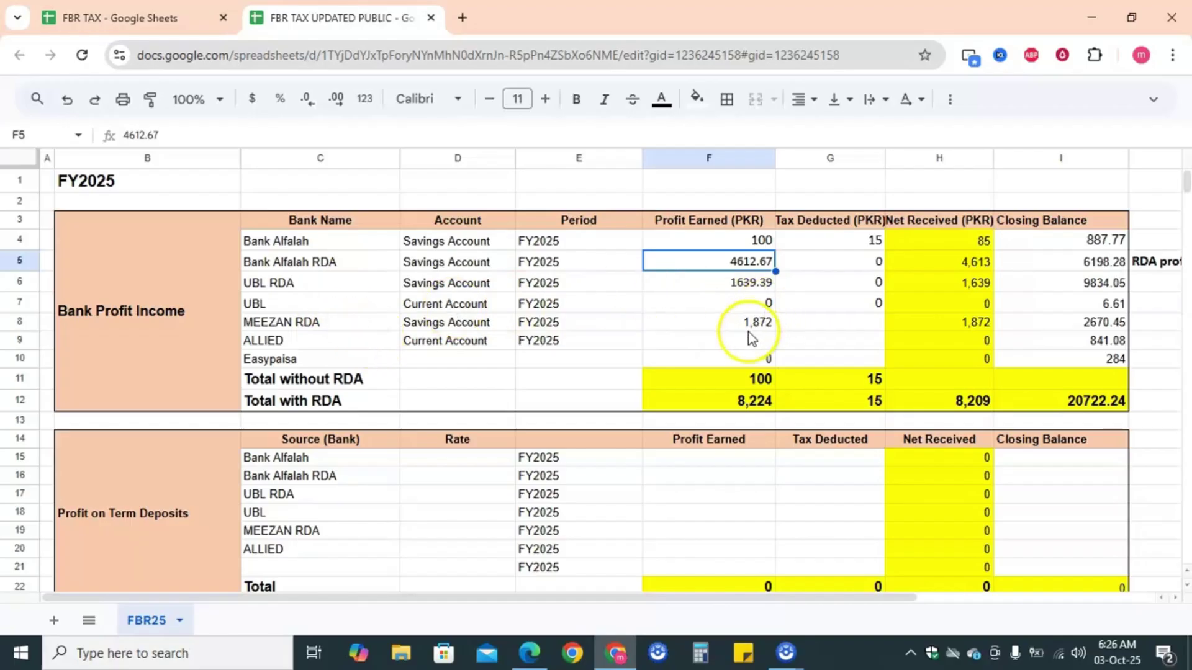
left_click(727, 325)
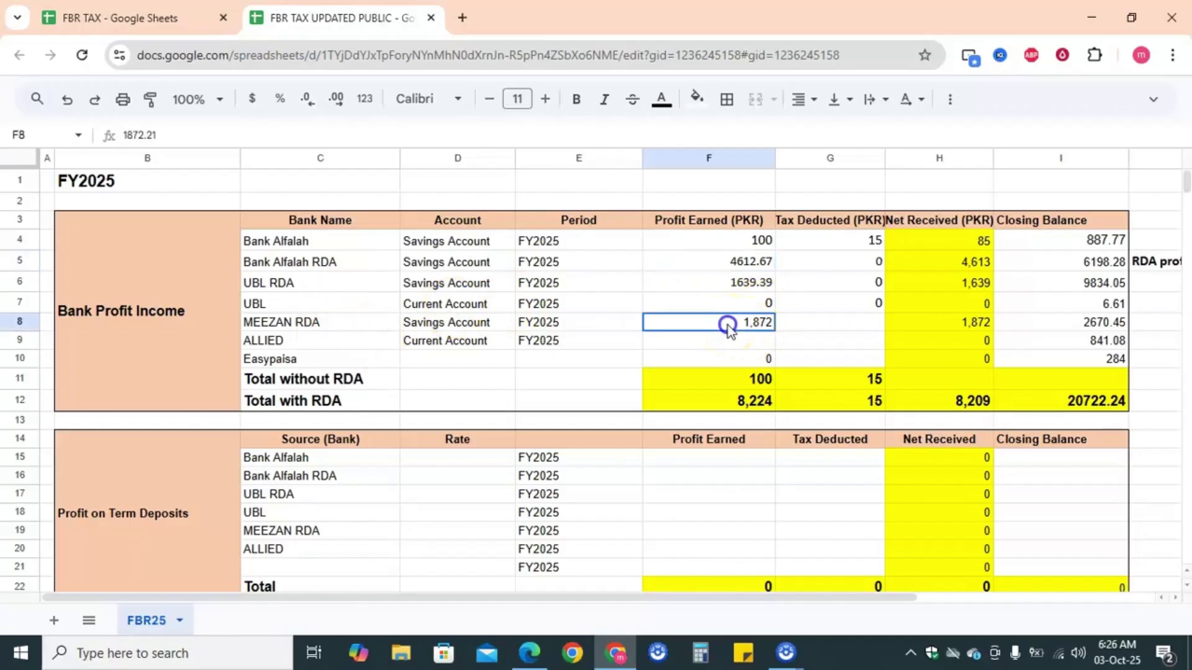
left_click(831, 324)
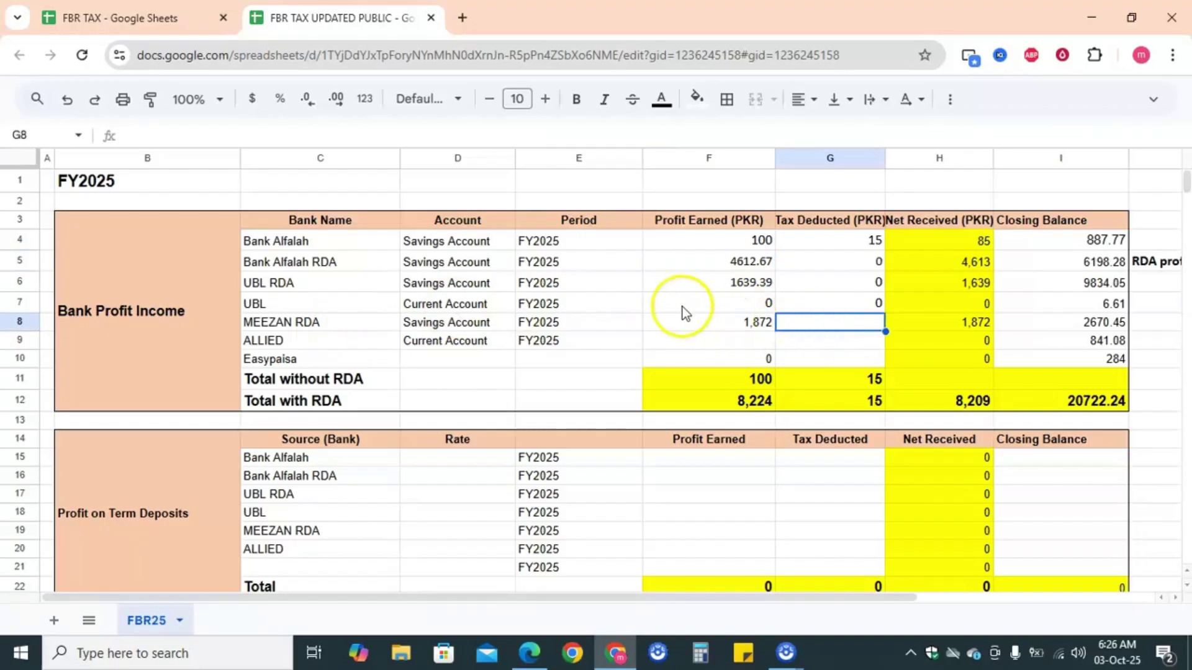
type("0")
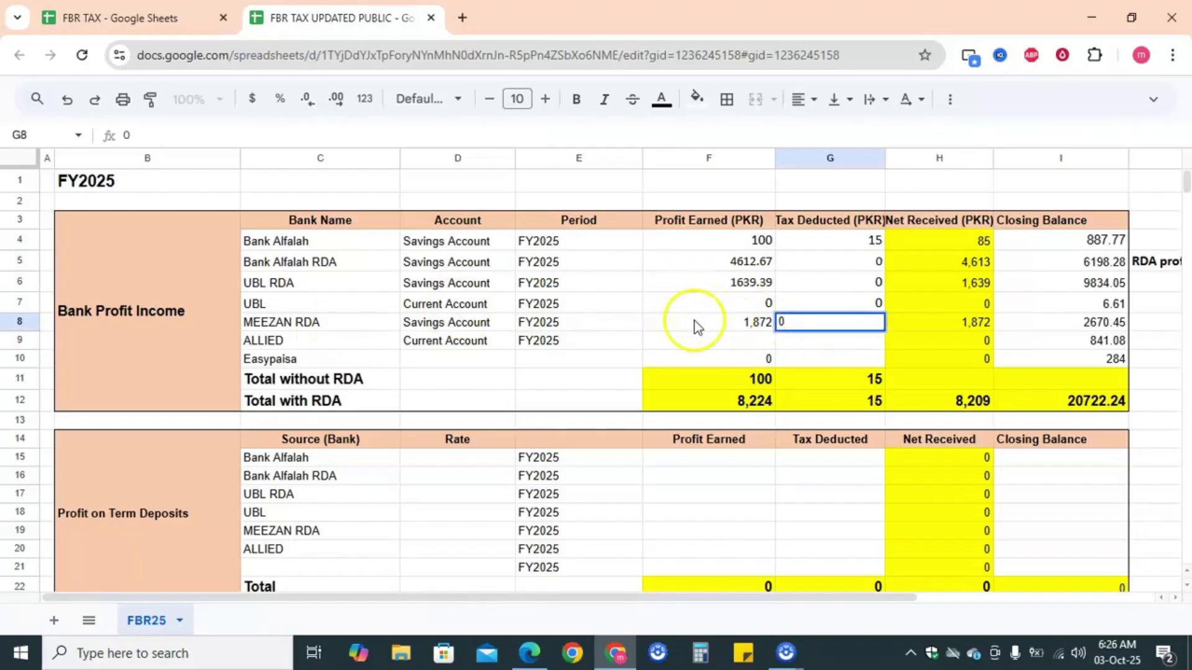
left_click(693, 323)
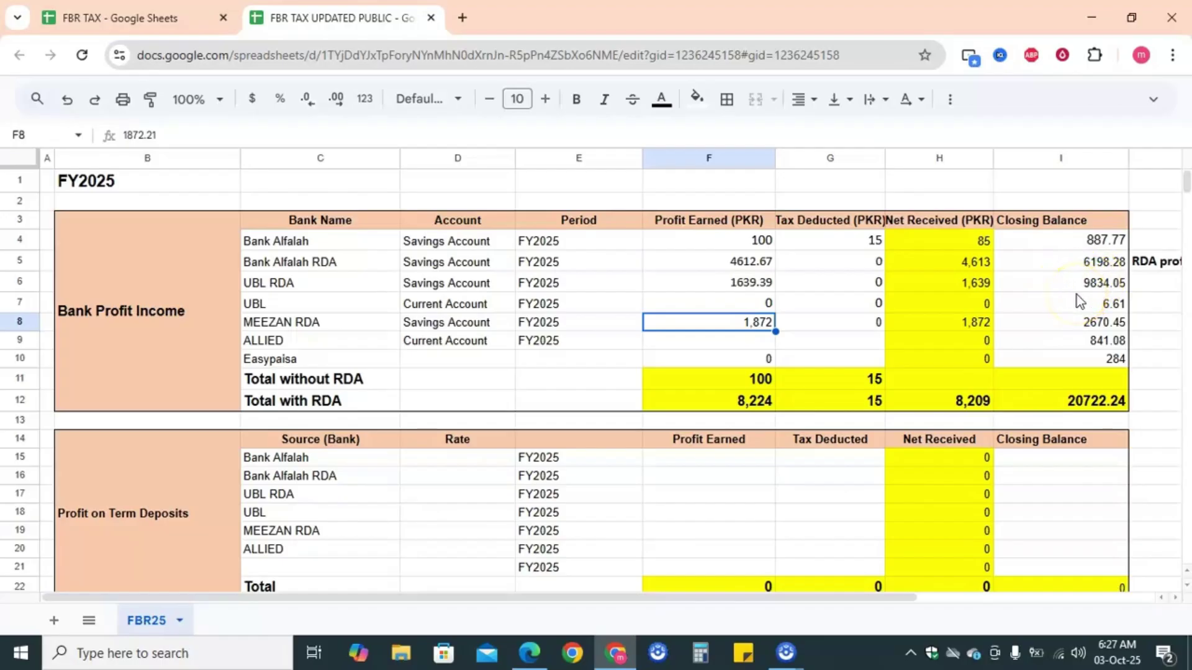
scroll(1078, 296, "right", 3)
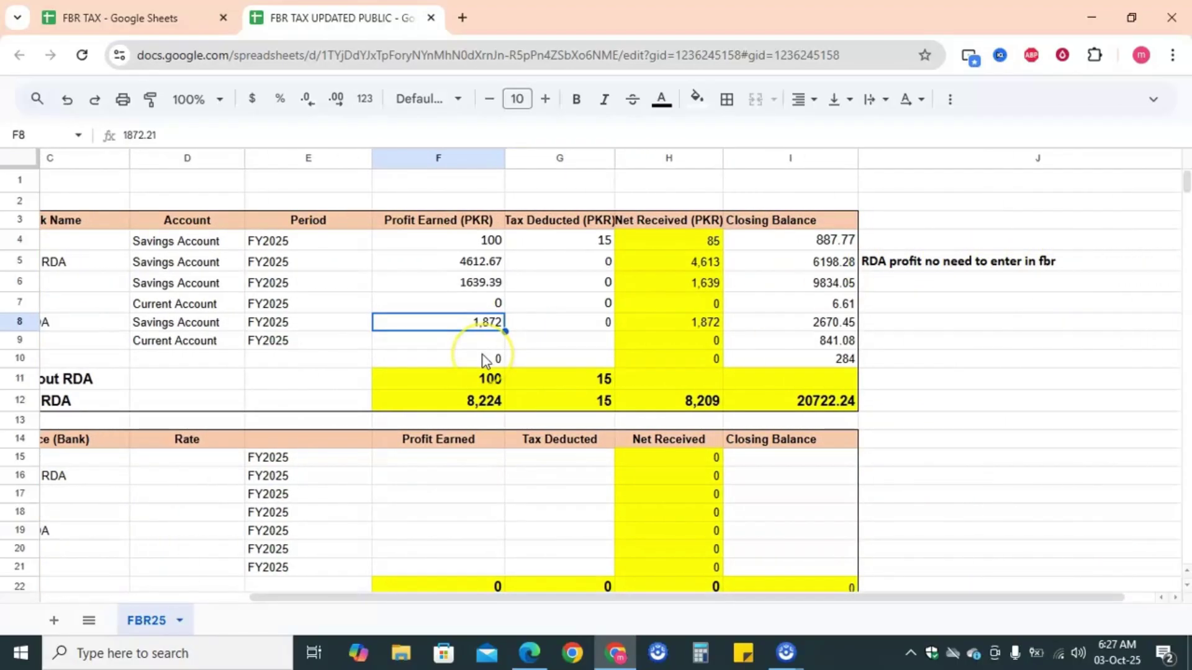
scroll(486, 360, "left", 3)
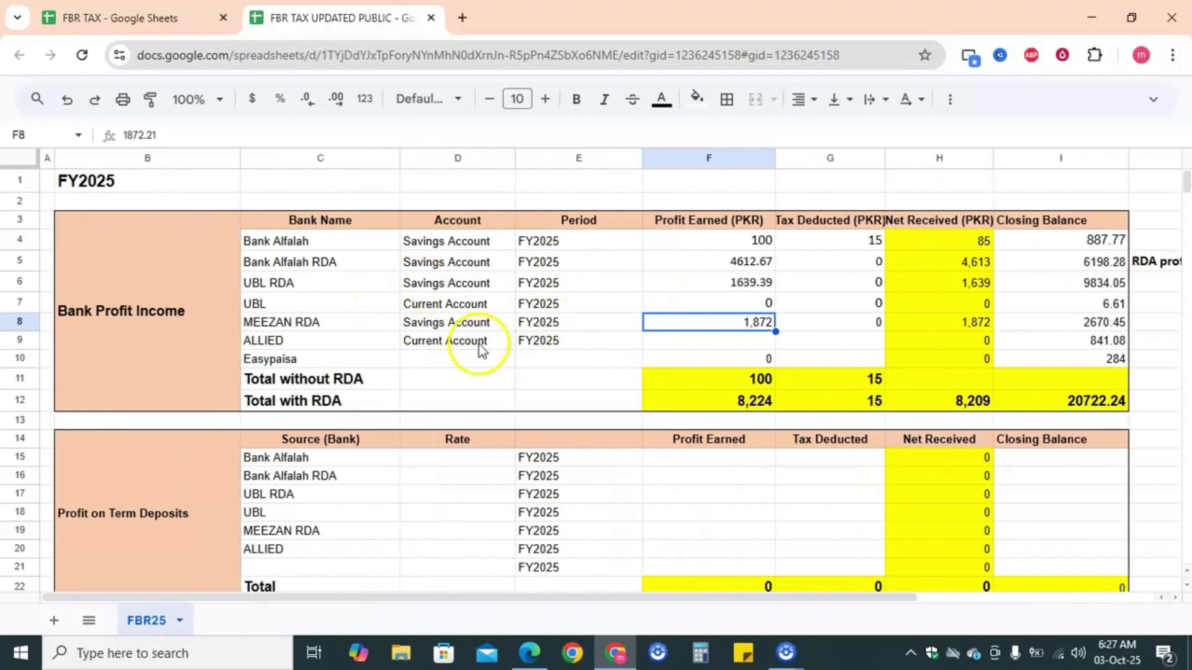
left_click(398, 360)
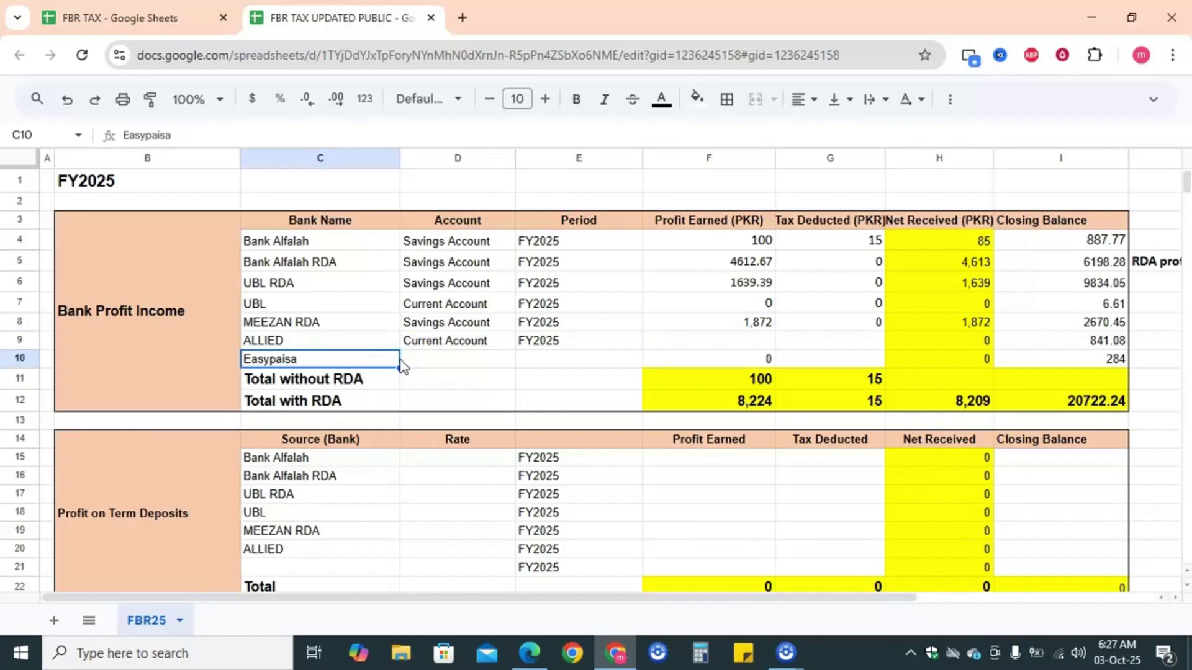
- In the Profit on Term Deposits table, enter 100 as Bank Alfalah's profit earned and 15 as its tax deducted
scroll(400, 365, "down", 3)
left_click(400, 360)
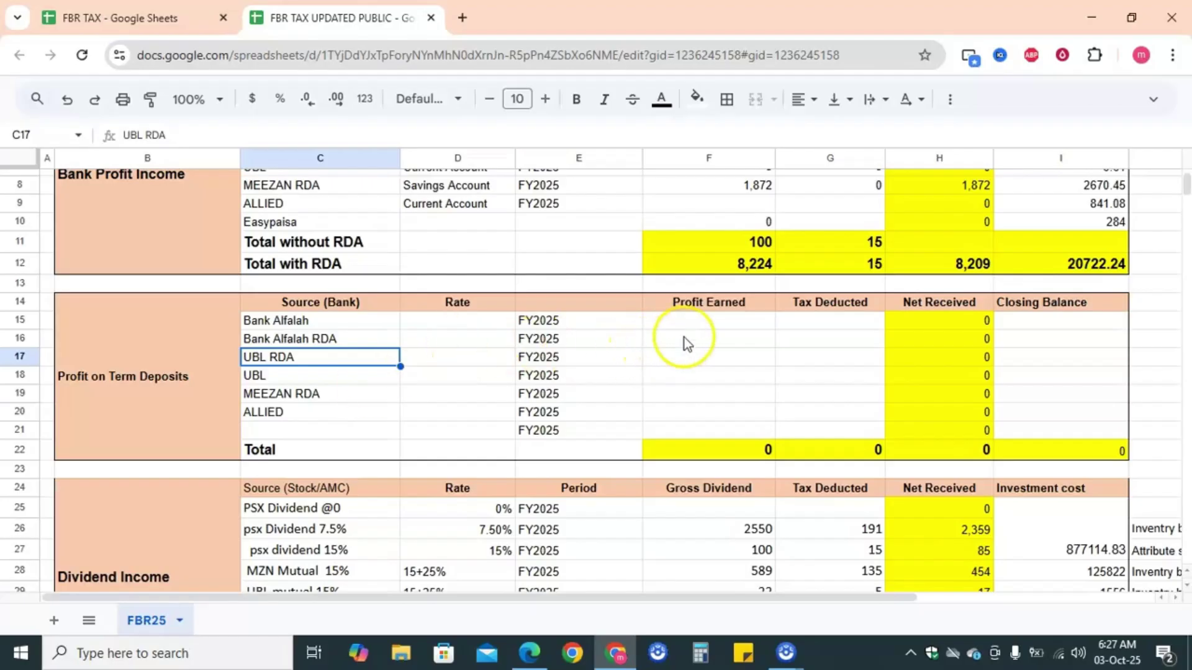
left_click(713, 328)
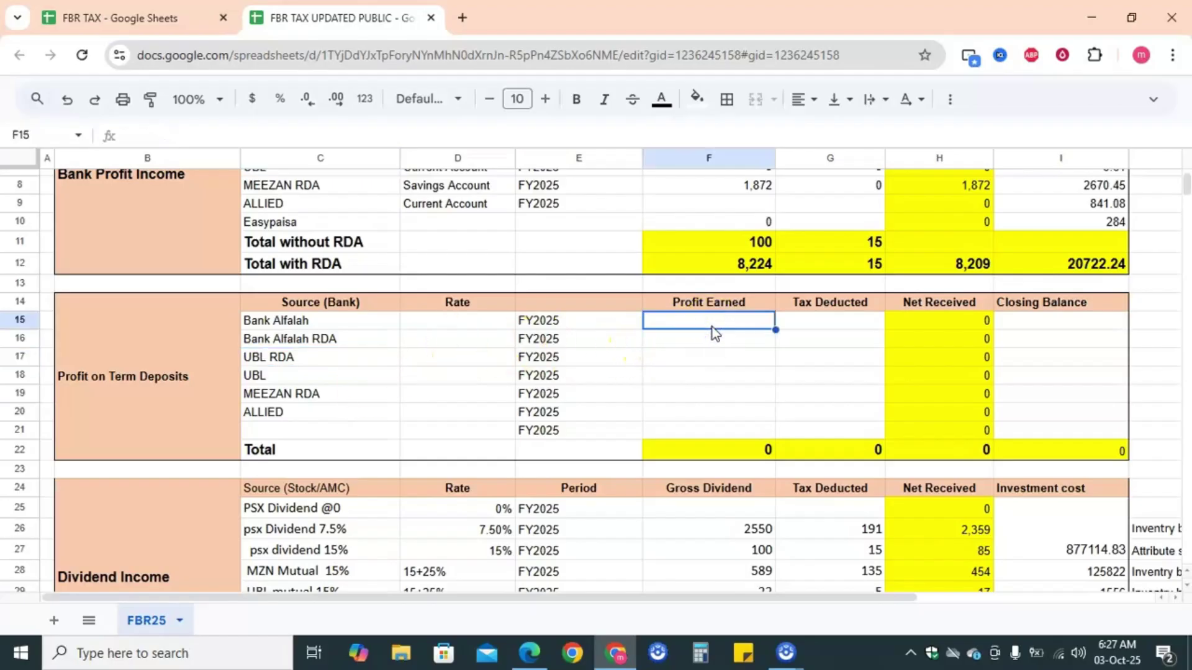
type("100")
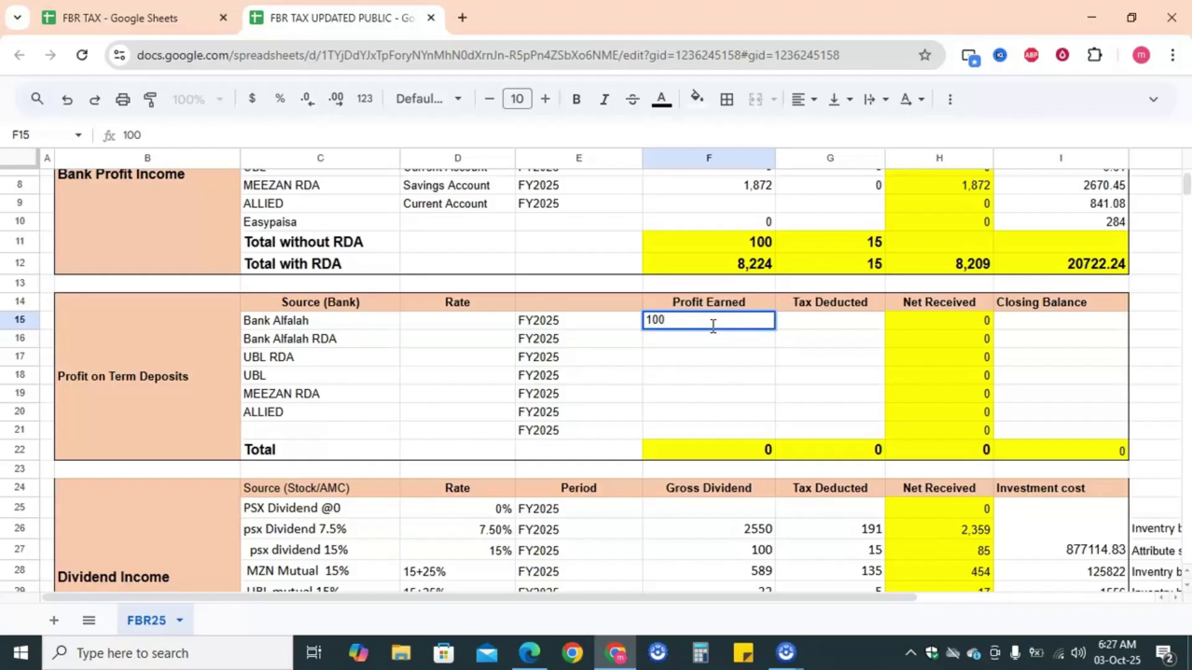
left_click(830, 330)
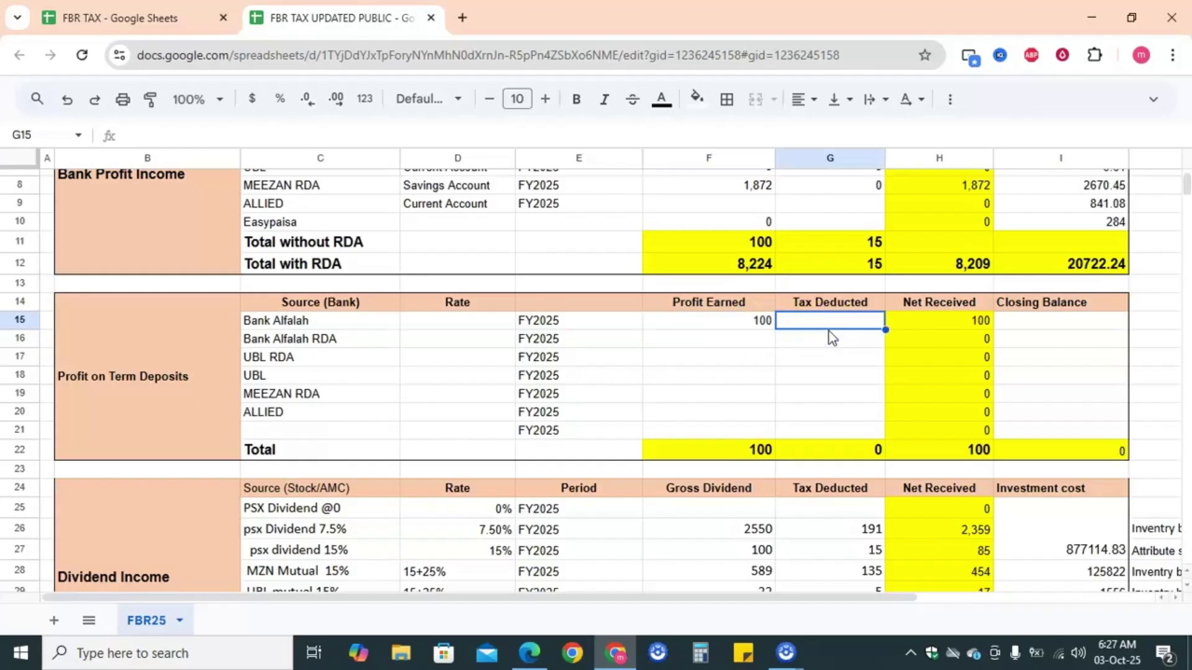
type("15")
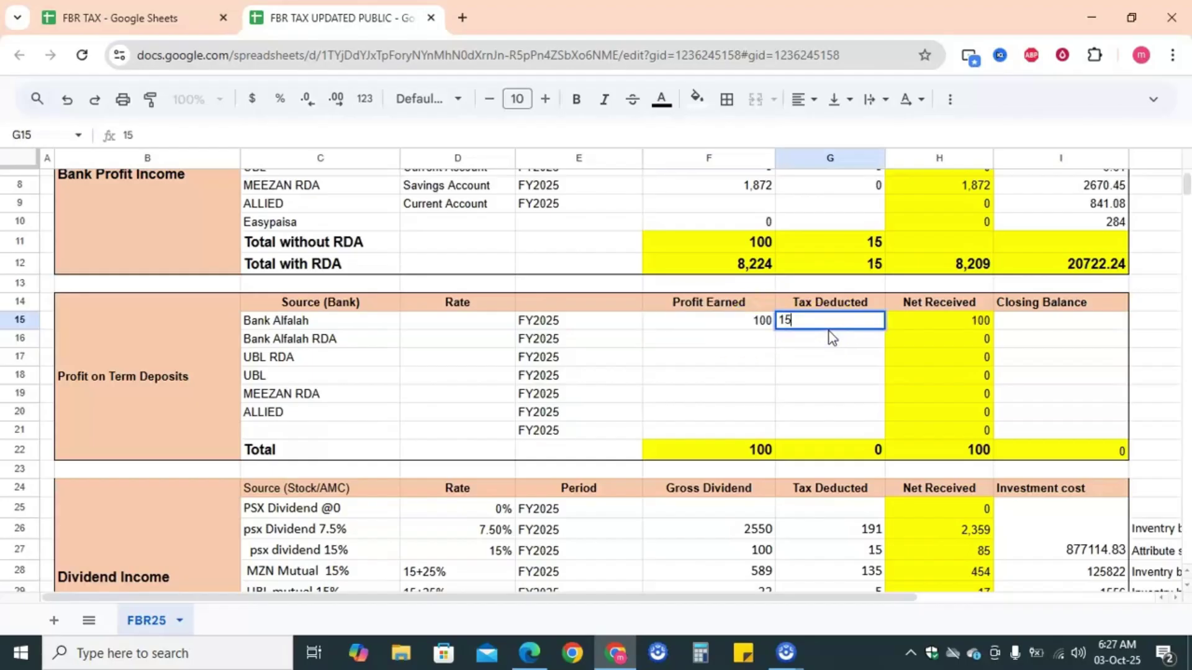
left_click(725, 379)
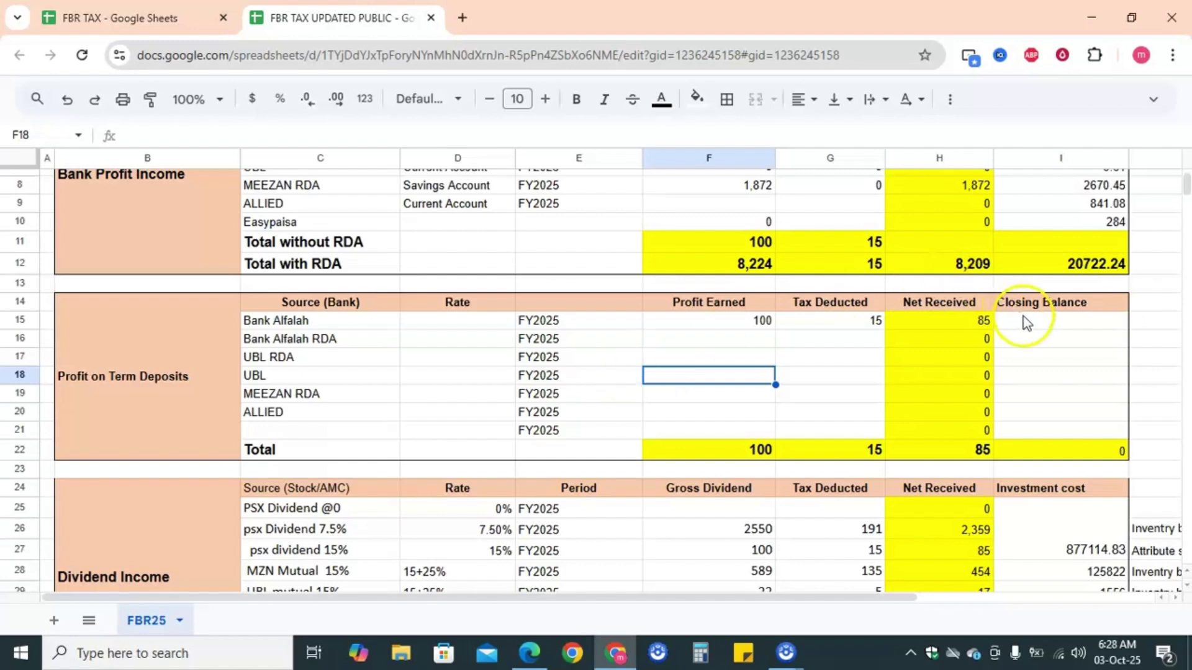
left_click(1049, 321)
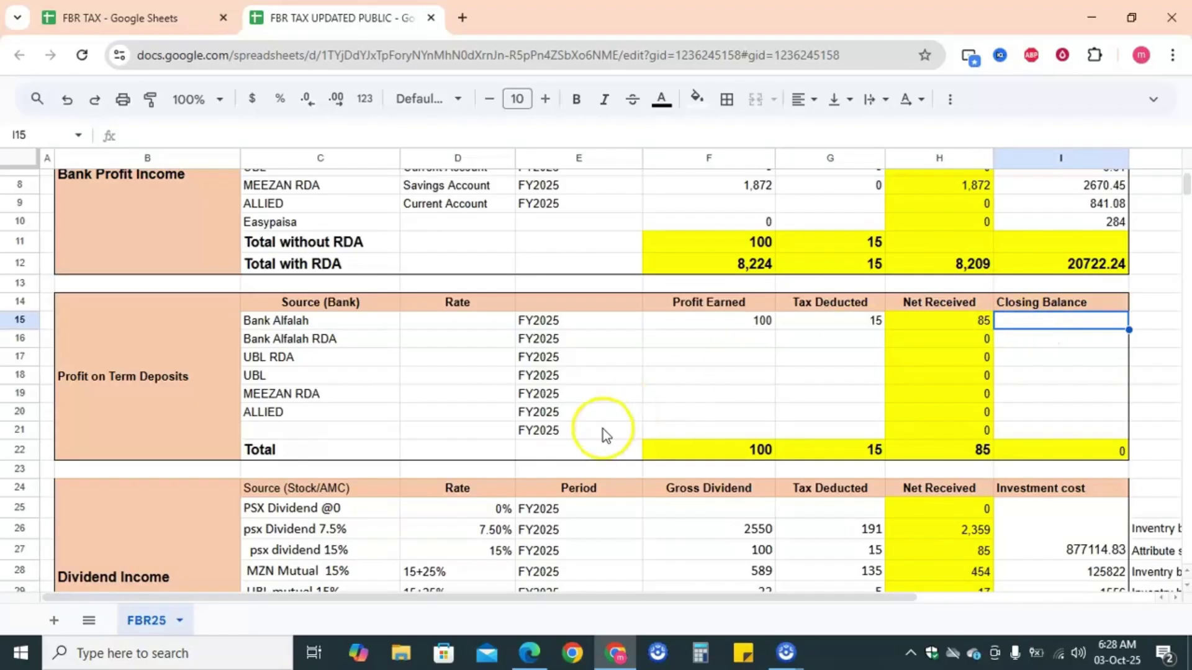
left_click(620, 413)
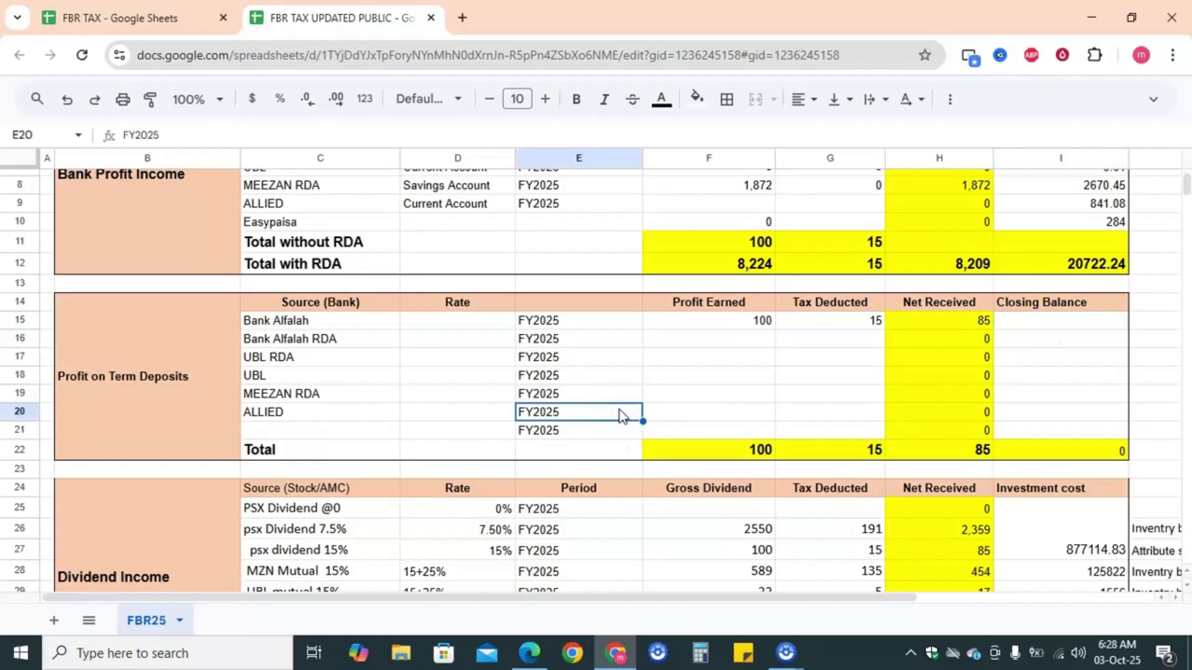
left_click(1033, 325)
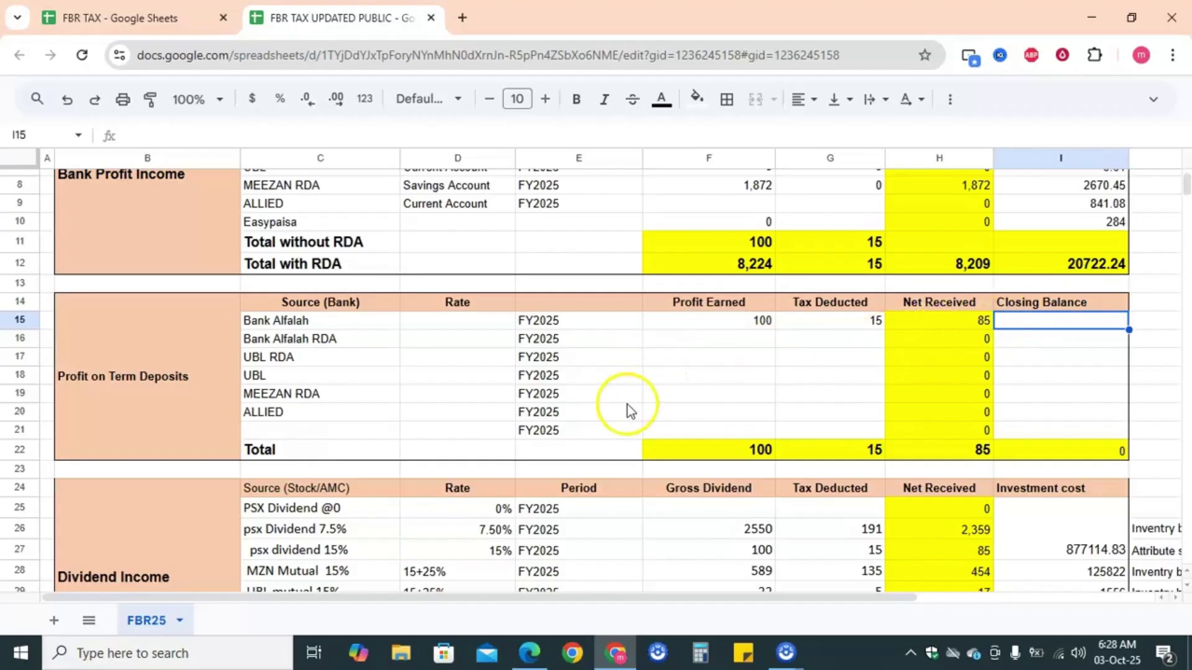
- Review the Dividend Income table's sources, rates, gross dividends, tax deducted, investment costs and the report notes beside them
scroll(627, 411, "down", 4)
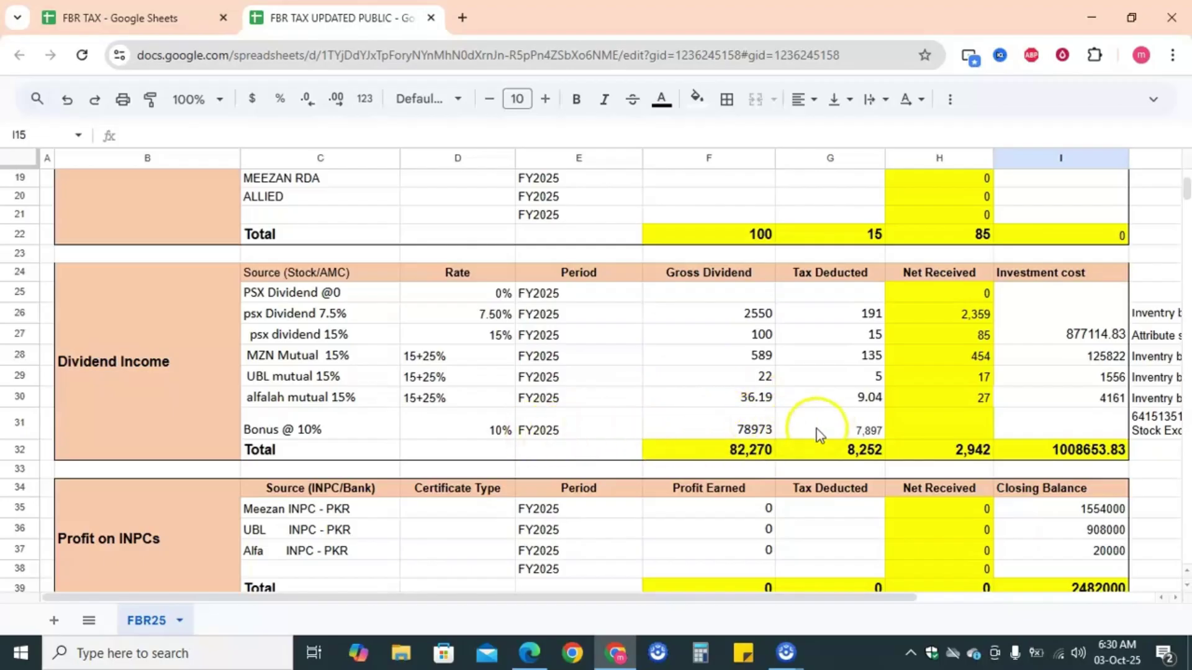
scroll(817, 428, "right", 2)
scroll(817, 429, "right", 3)
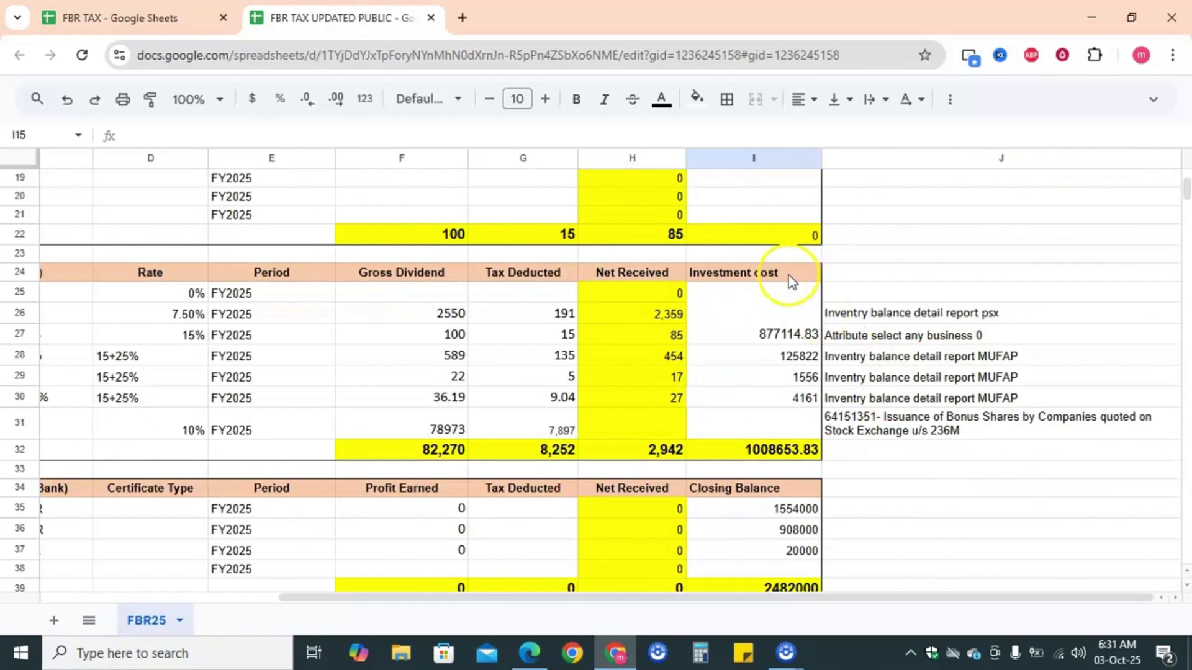
scroll(460, 356, "left", 2)
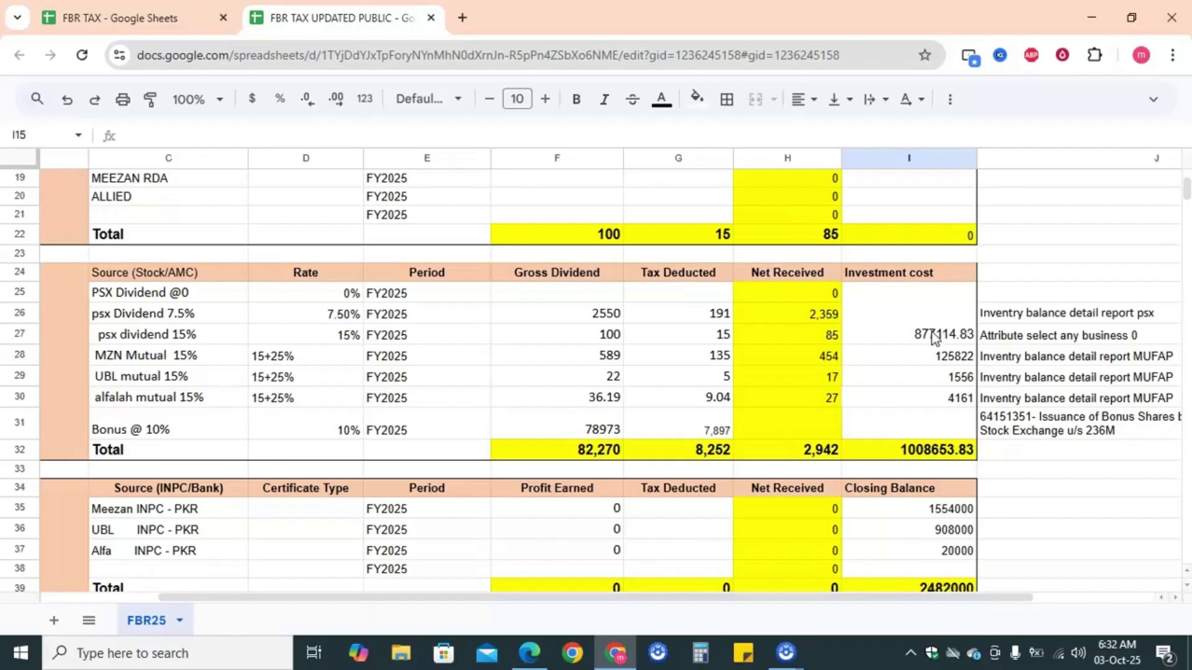
scroll(933, 337, "right", 3)
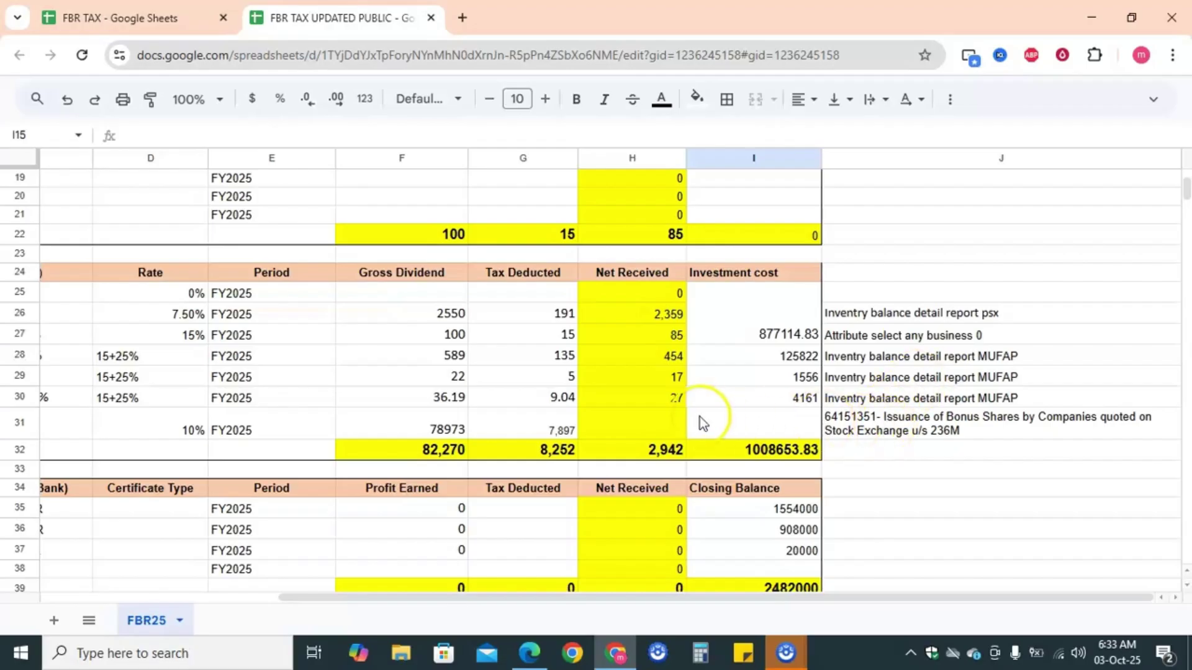
scroll(699, 417, "left", 5)
scroll(699, 418, "right", 5)
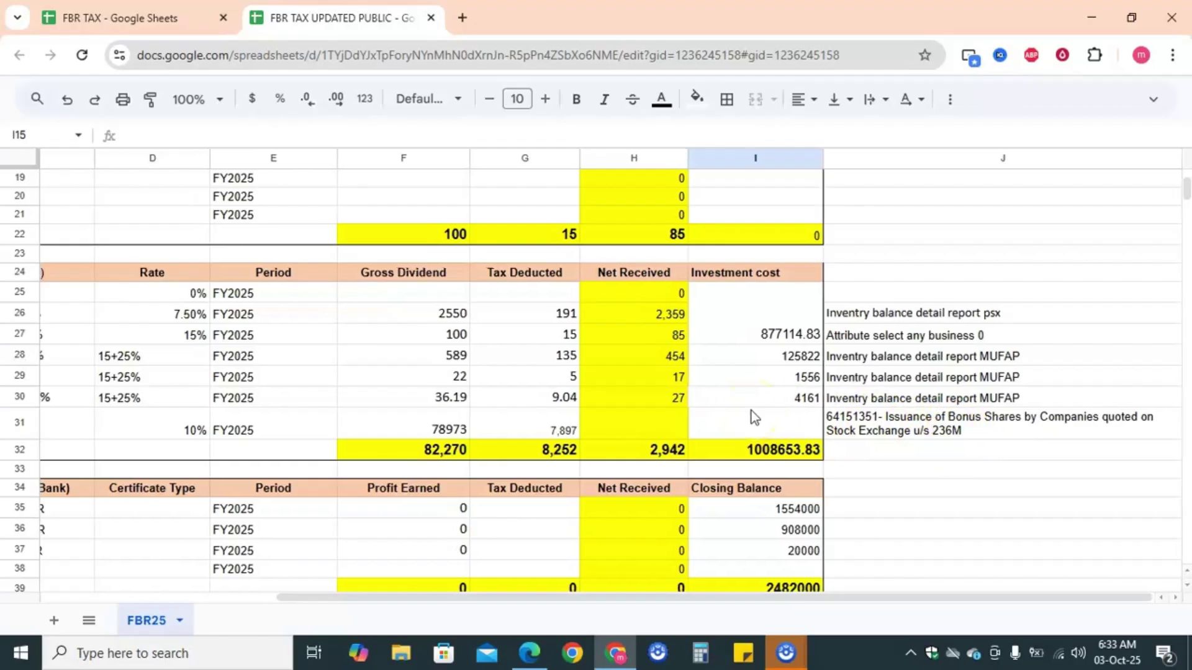
scroll(754, 418, "left", 3)
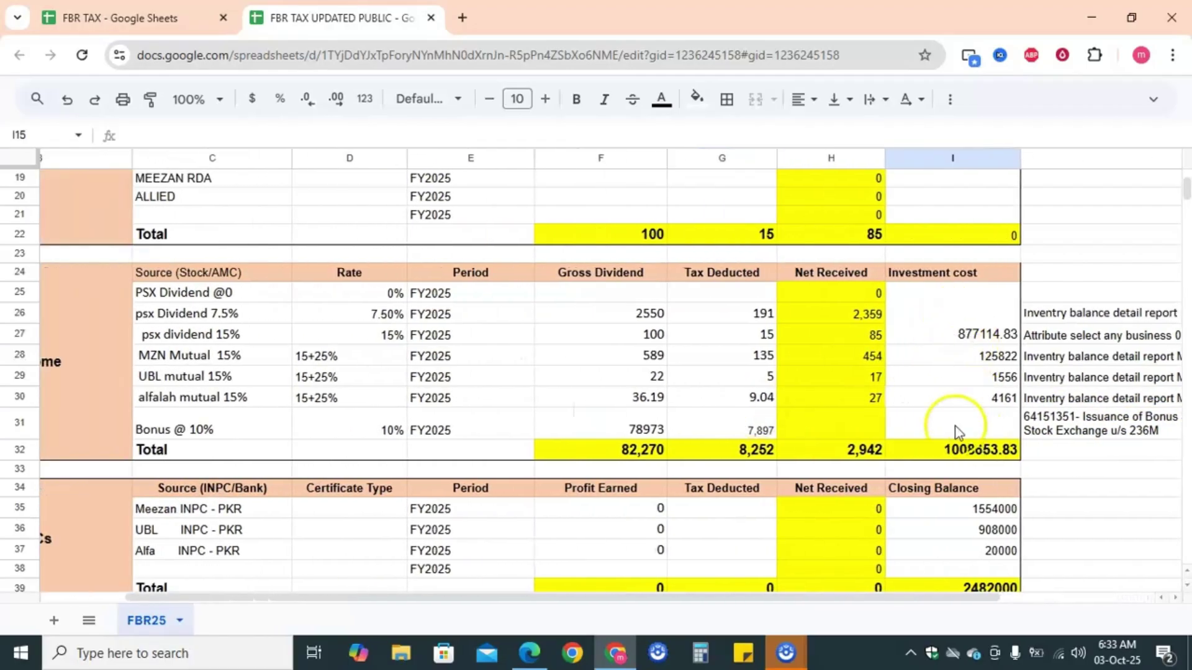
scroll(699, 386, "left", 2)
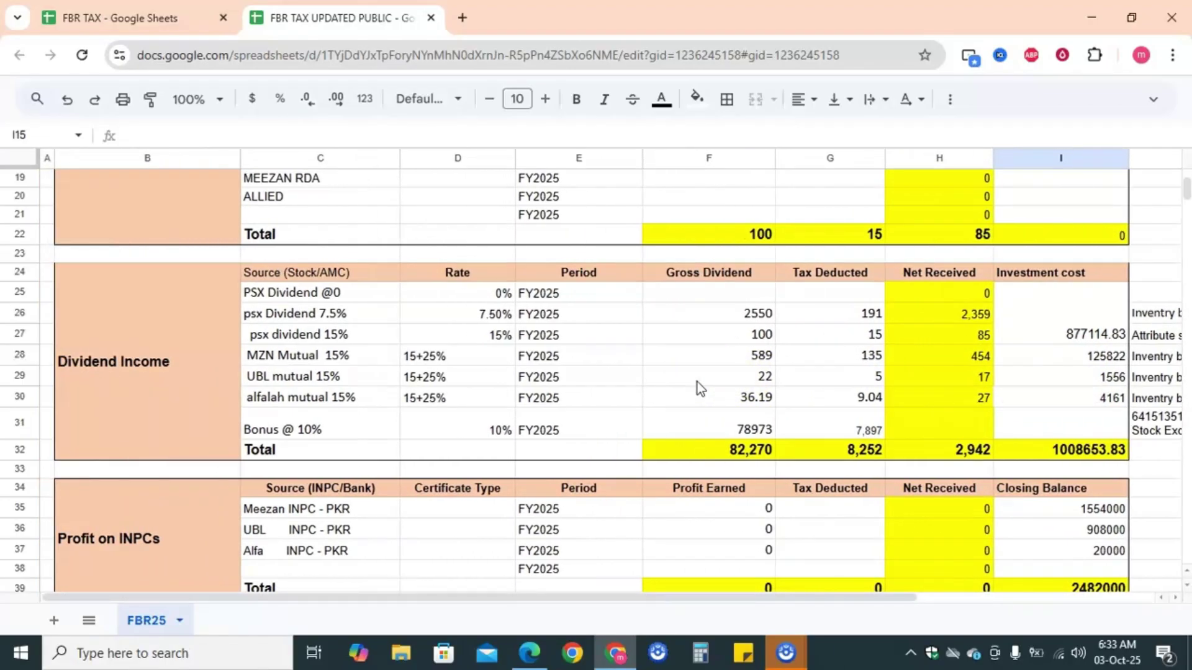
scroll(700, 388, "down", 3)
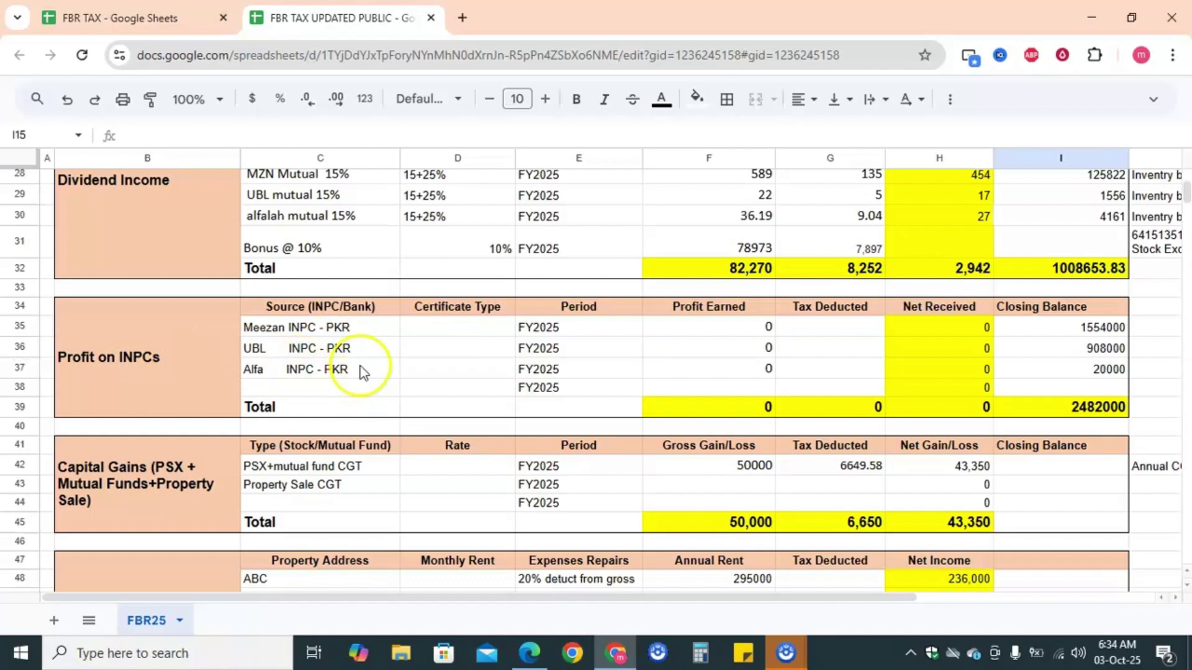
- In the Profit on INPCs table, set the closing balance of UBL INPC to 100000 and Alfa INPC to 2000
left_click(1106, 329)
left_click(1093, 350)
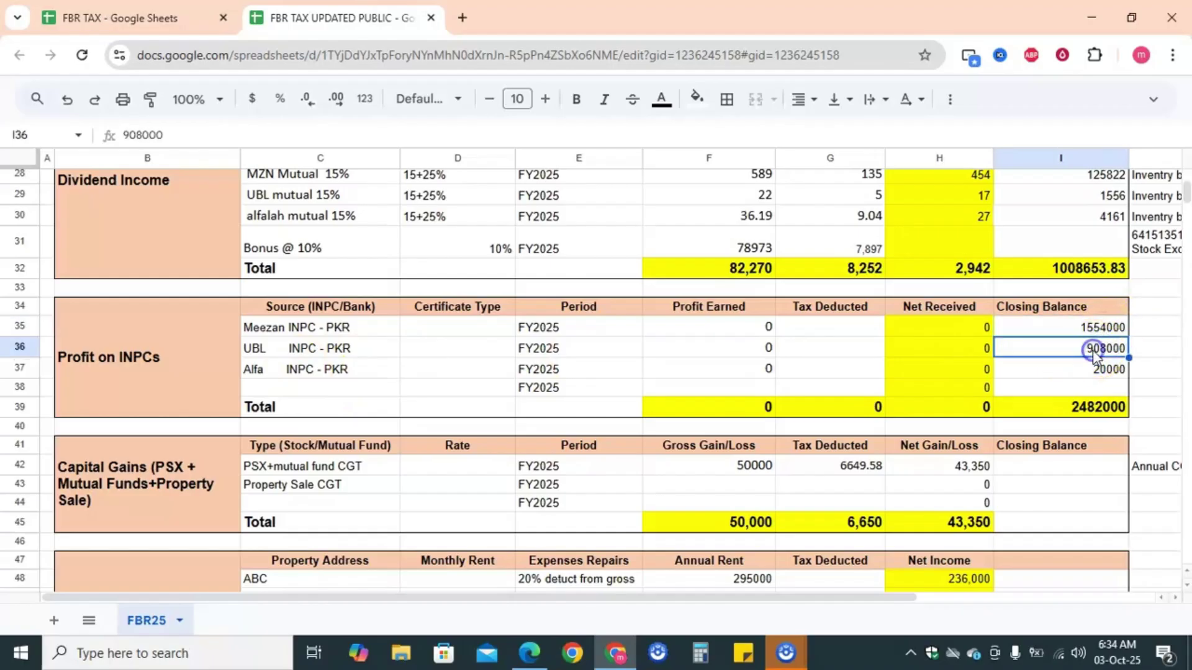
type("100000")
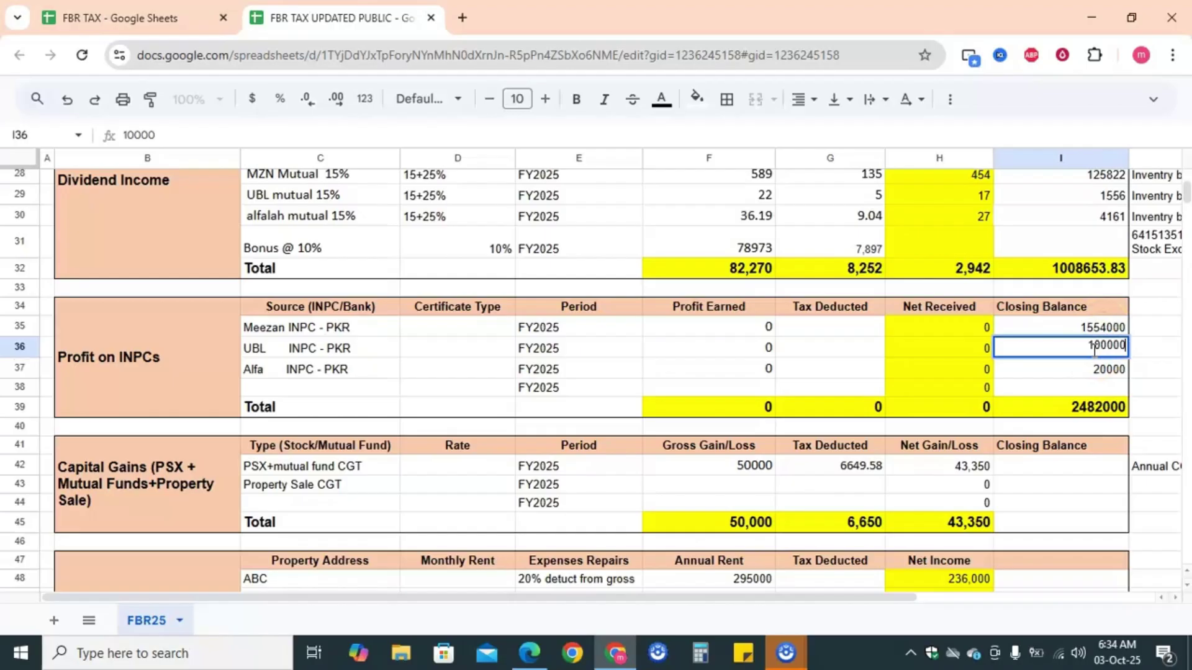
key("Return")
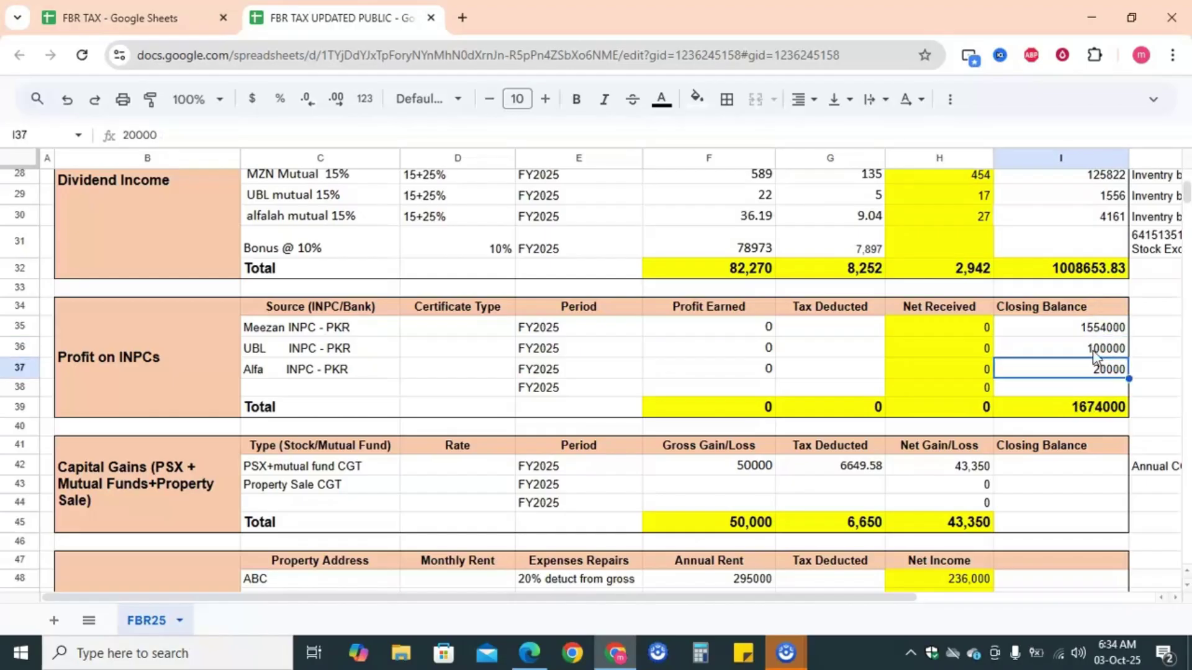
type("2000")
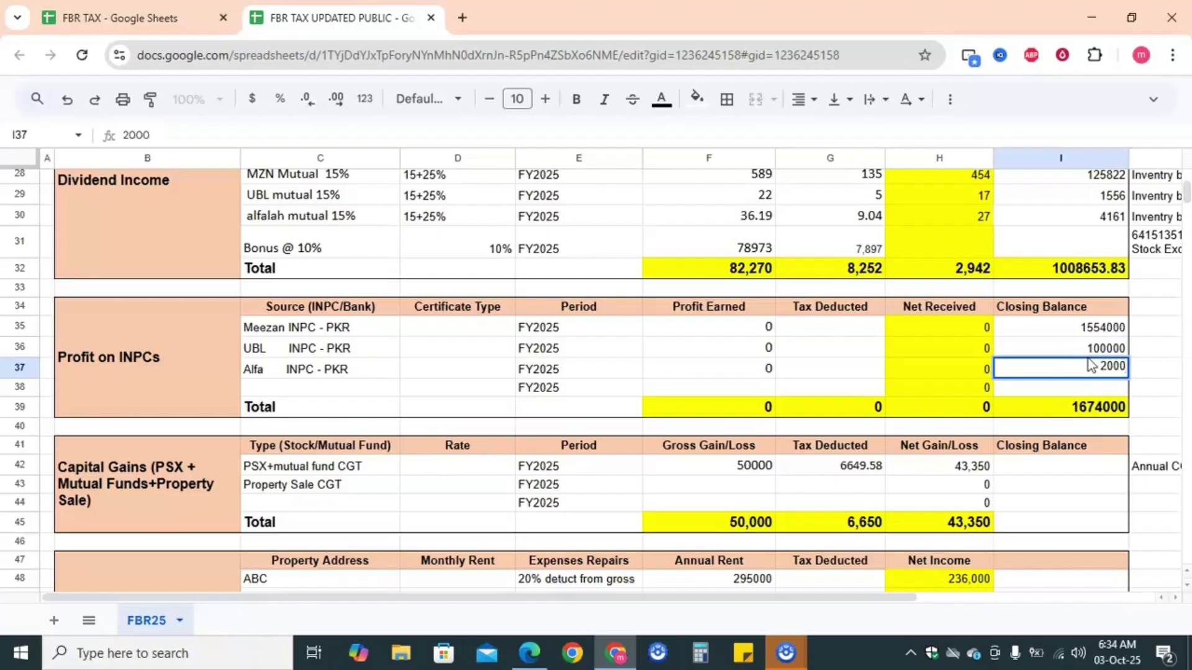
key("Return")
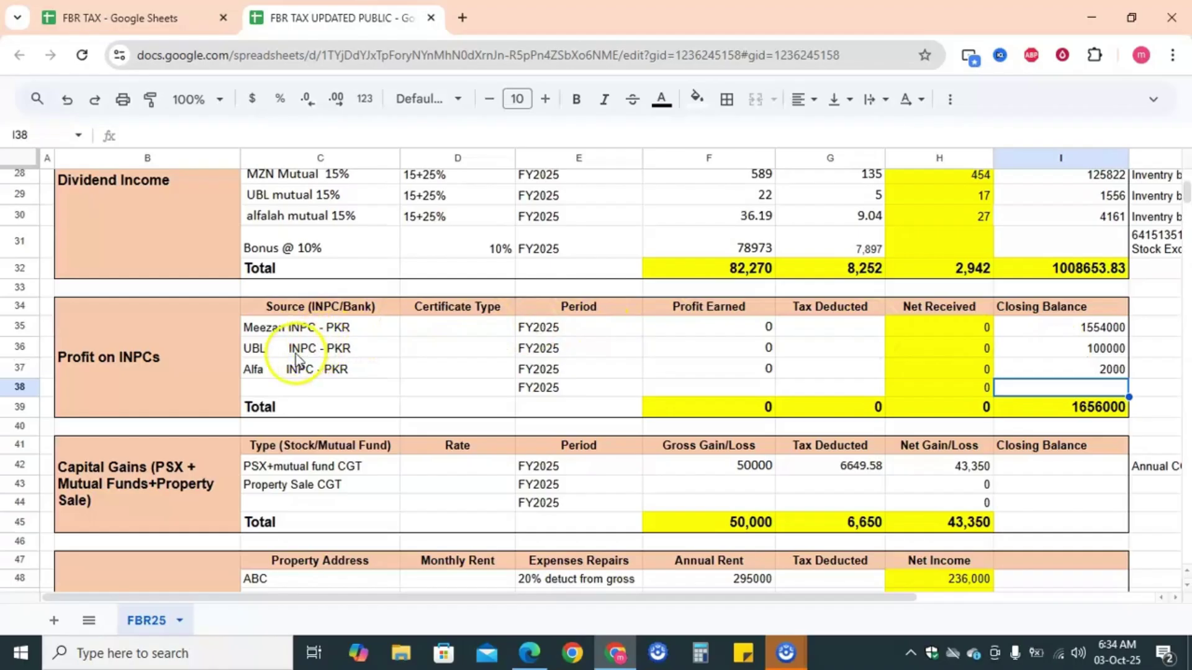
- Add HBL as a source in the empty row of the Profit on INPCs table with a closing balance of 200000
left_click(314, 388)
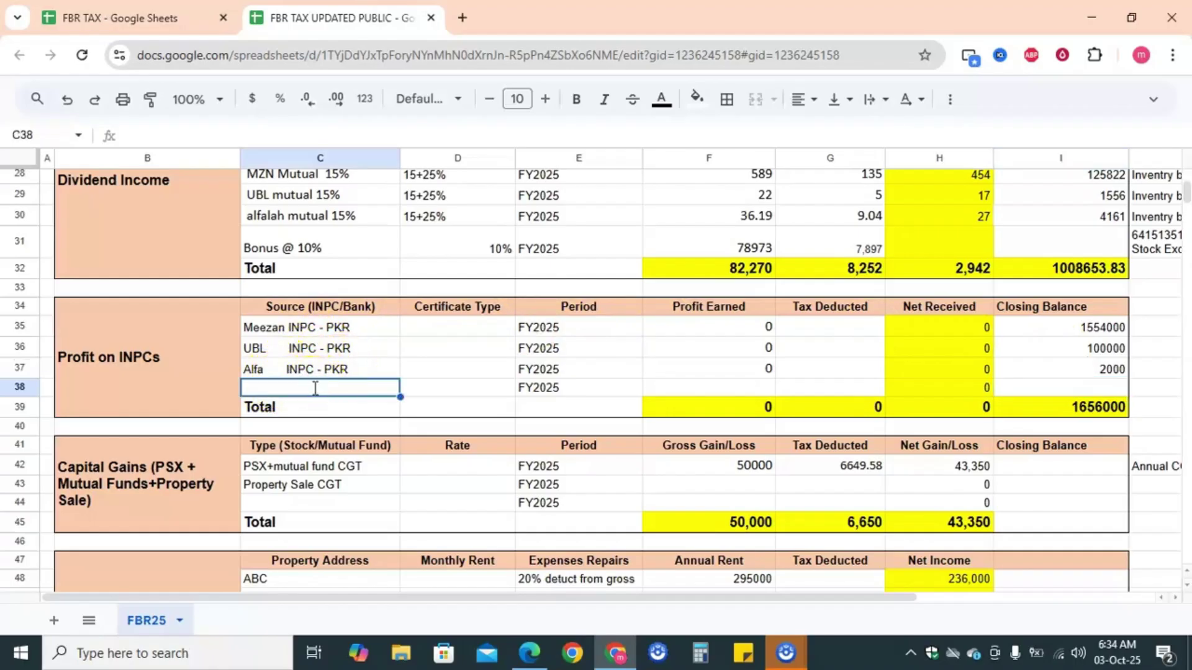
type("HBL")
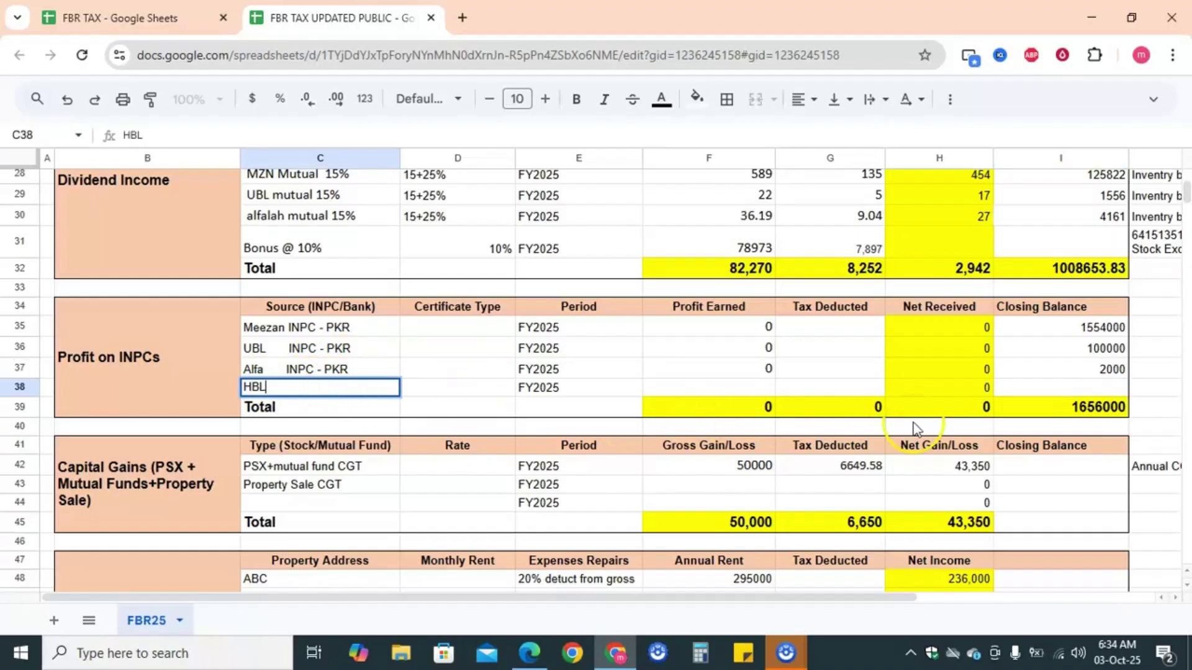
left_click(1051, 390)
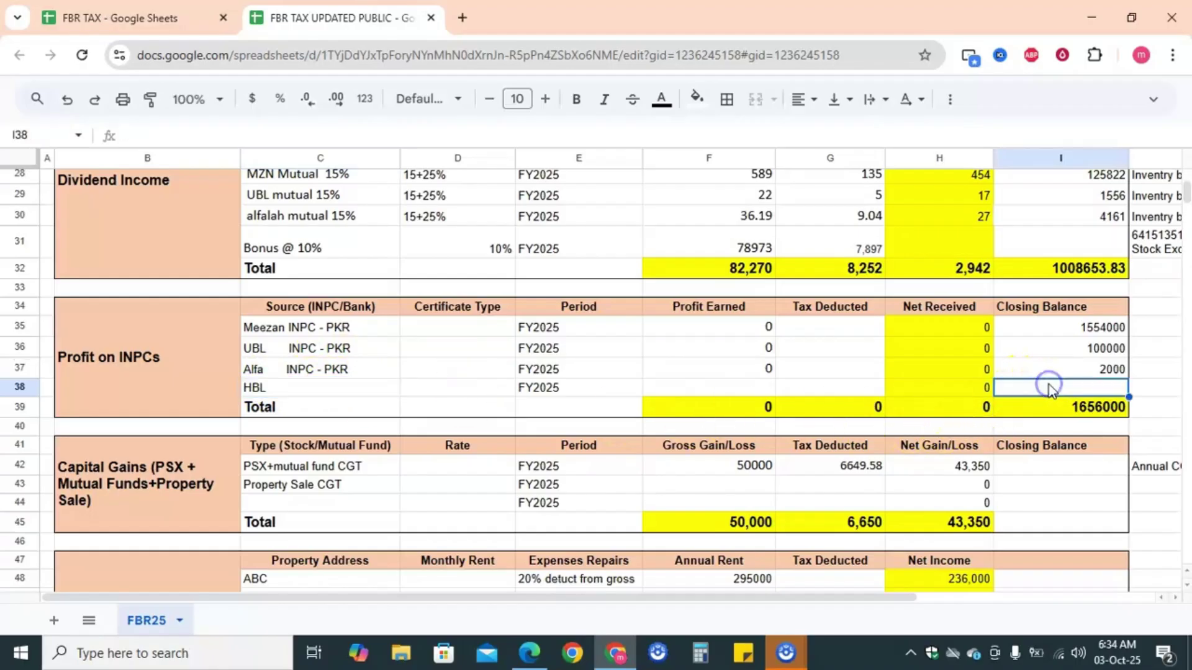
type("200000")
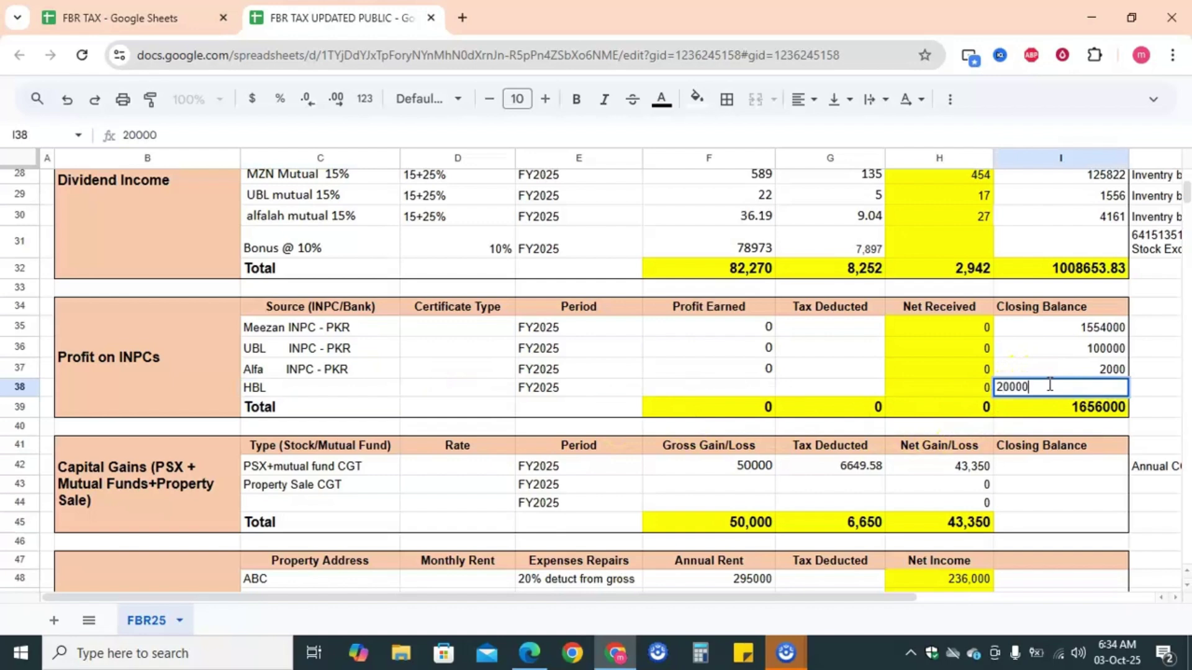
key("Return")
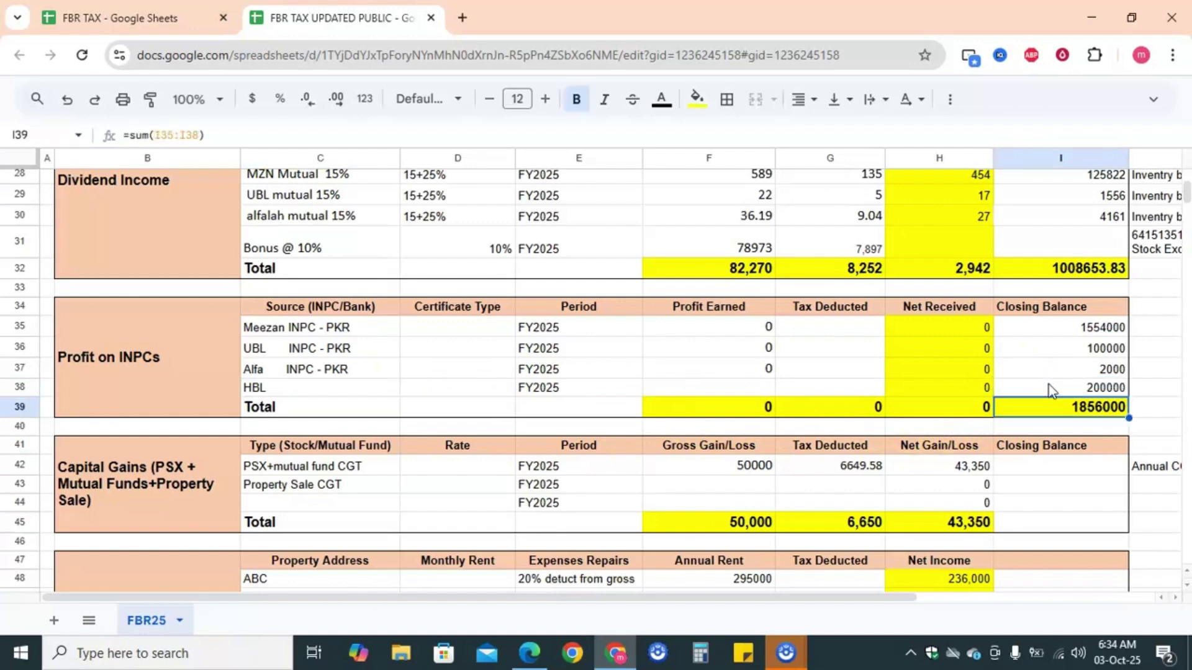
- Enter 100 as Meezan INPC's profit earned and 10 as its tax deducted
left_click(676, 348)
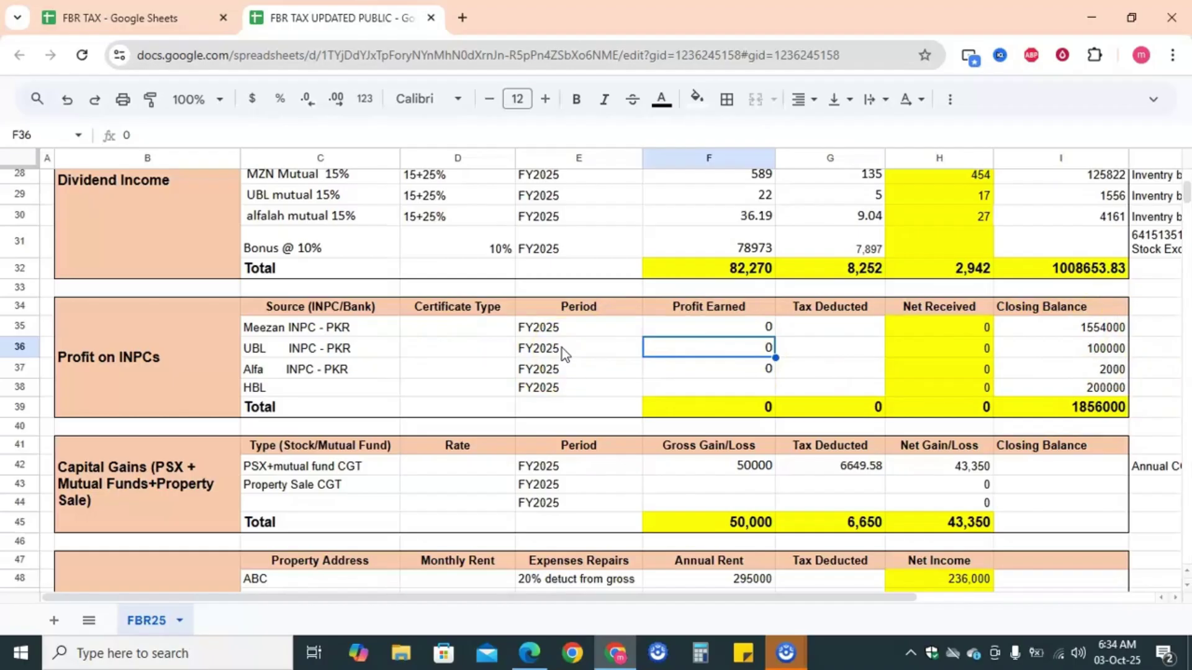
left_click(733, 328)
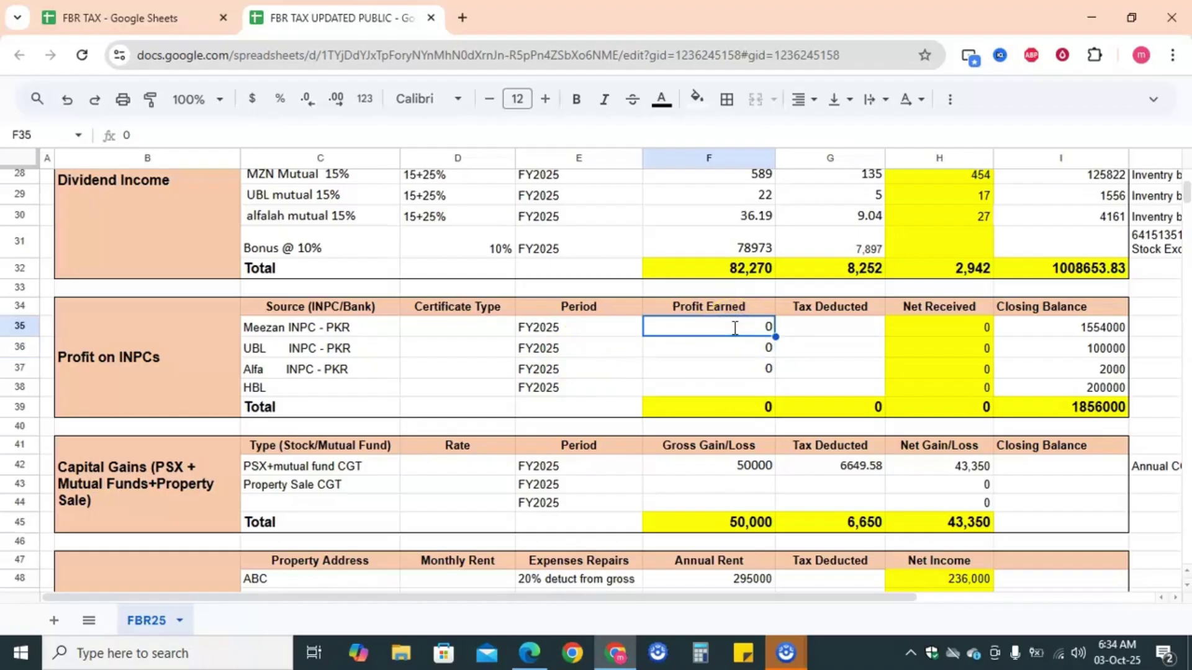
type("100")
key("Tab")
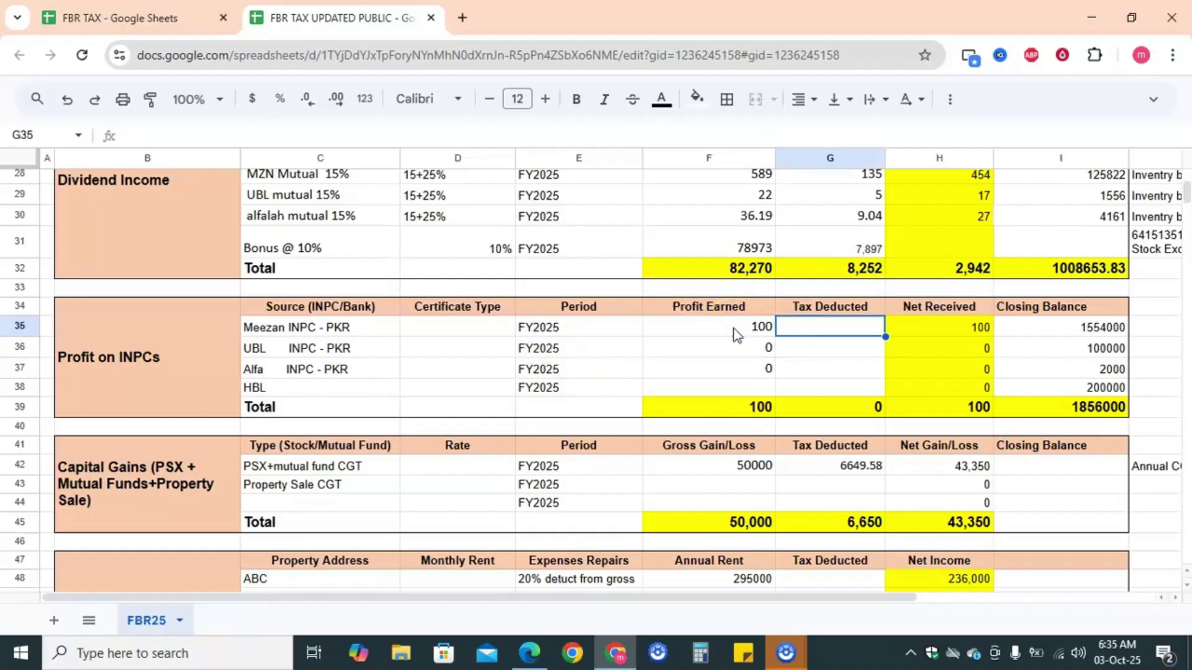
type("10")
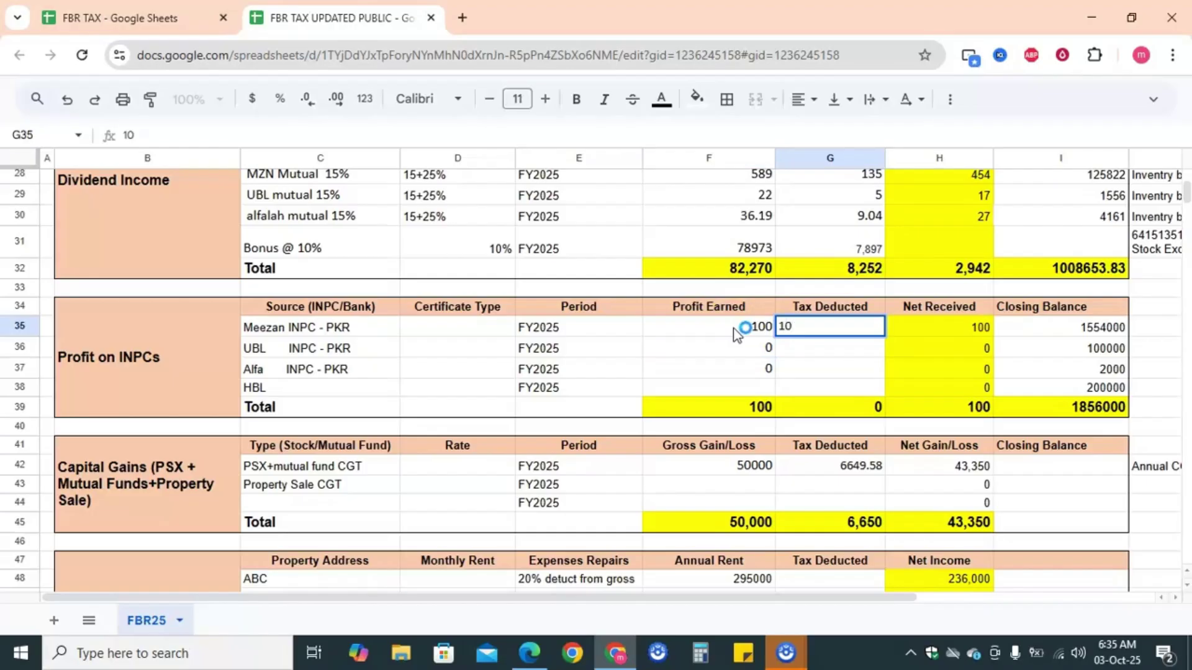
- Enter 100 as UBL INPC's profit earned and 10 as its tax deducted
left_click(699, 348)
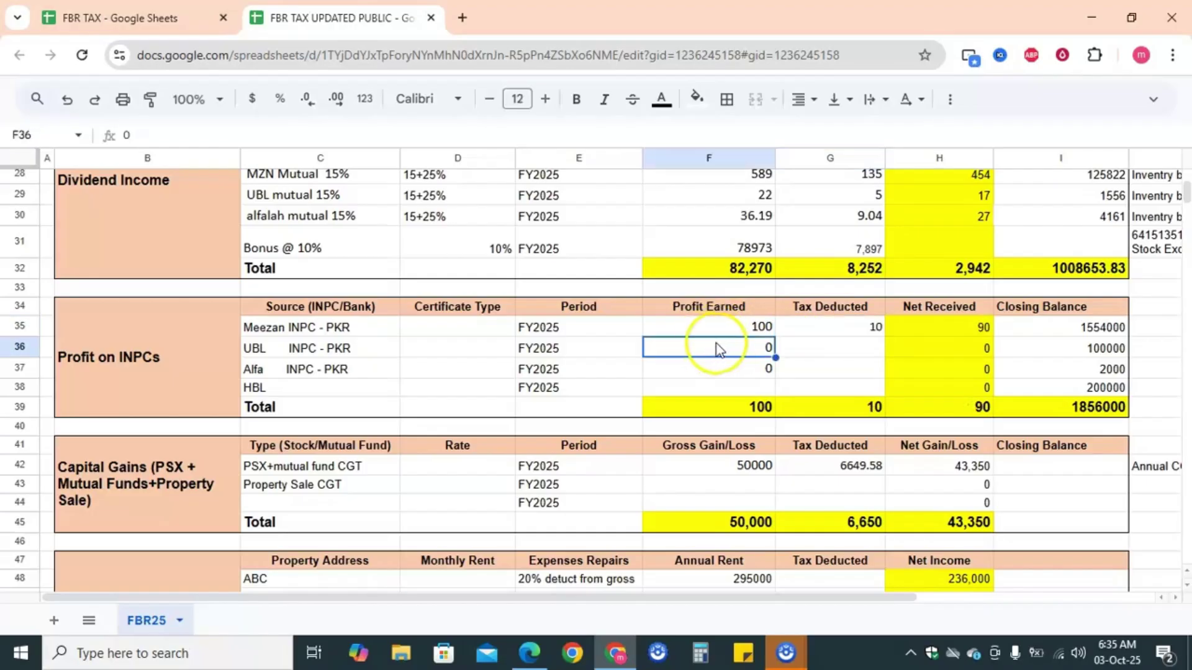
left_click(717, 349)
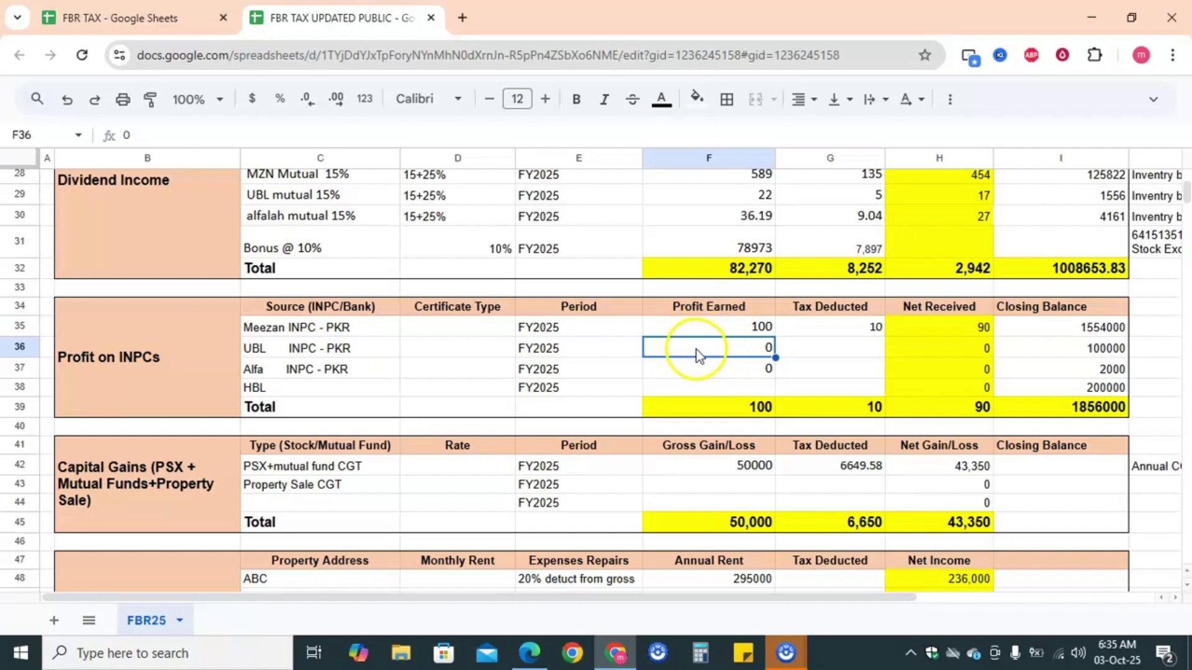
type("100")
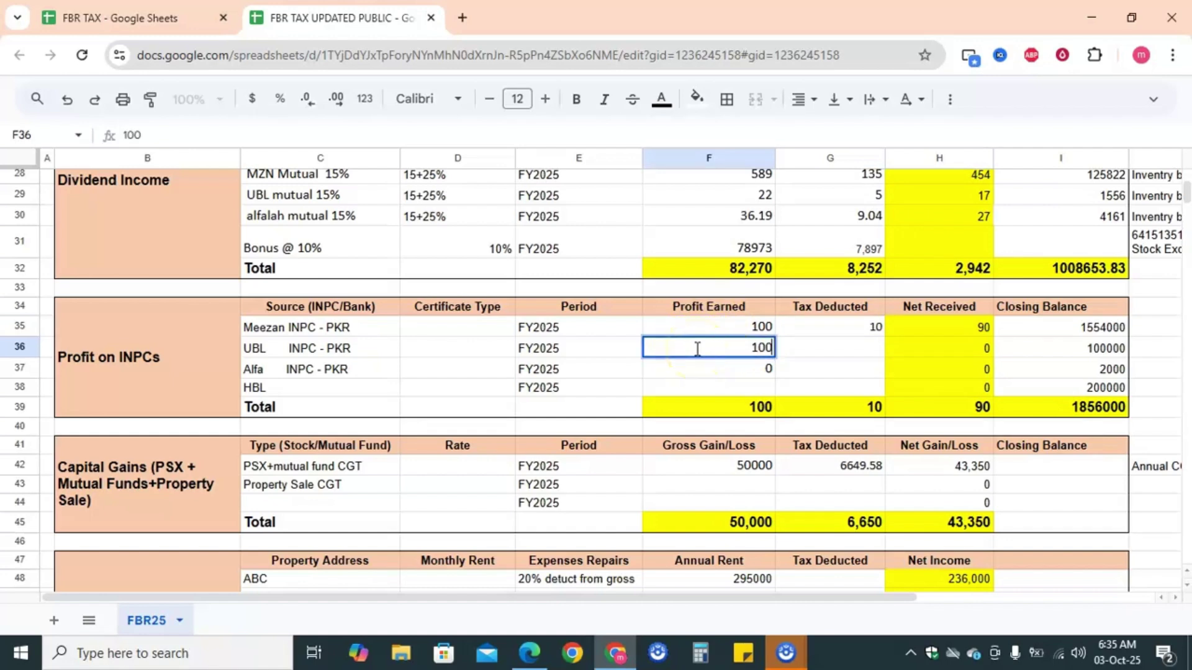
key("Tab")
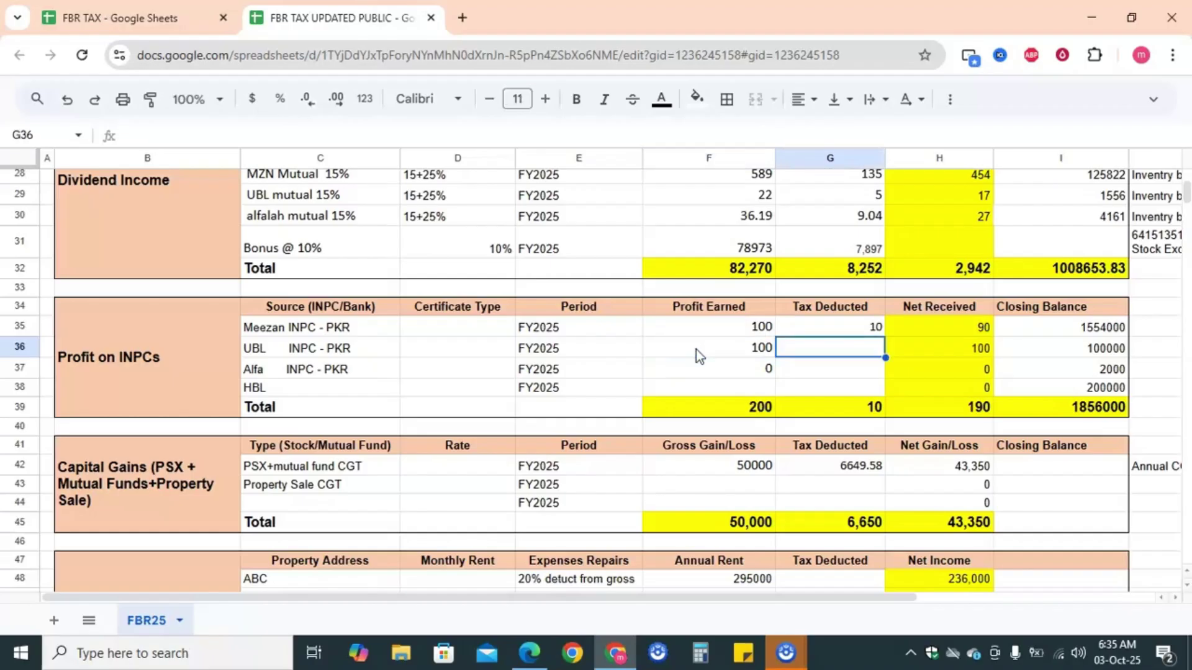
type("10")
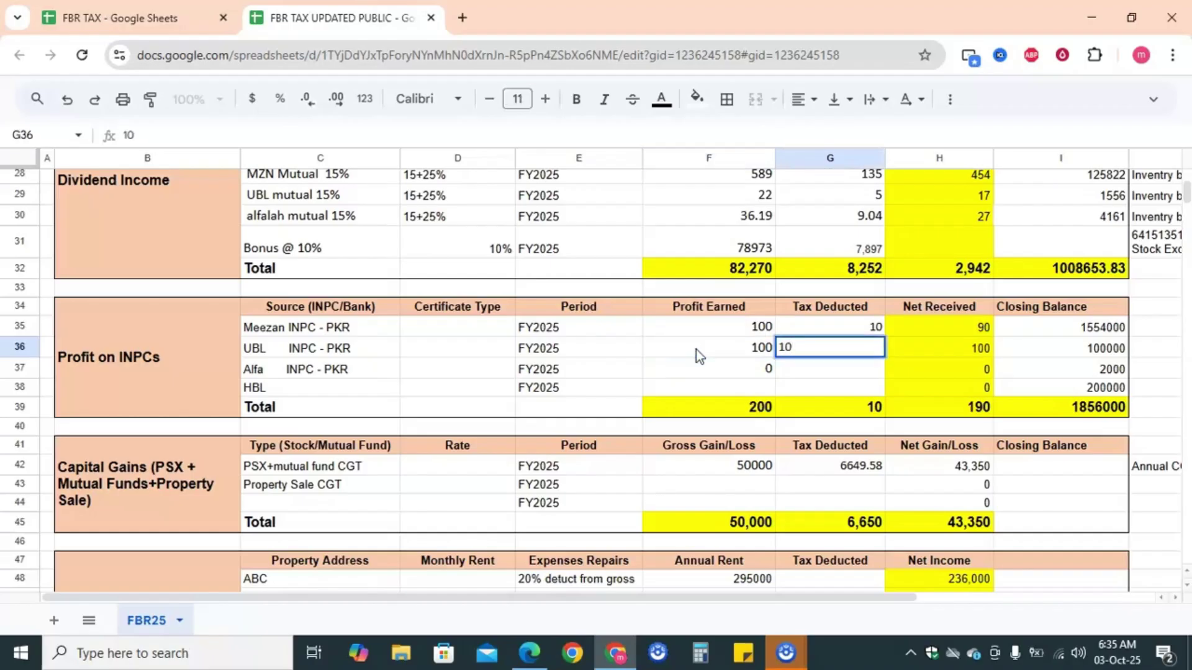
left_click(686, 361)
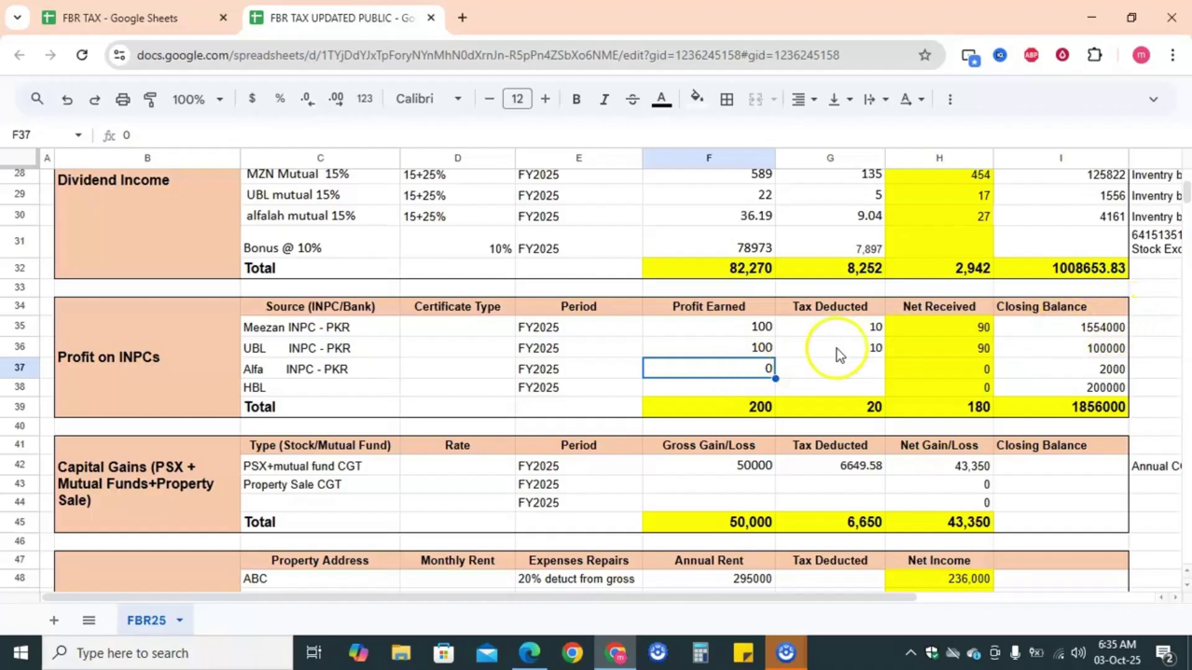
- Set Meezan INPC's closing balance to 0 in the Profit on INPCs table
left_click(1077, 332)
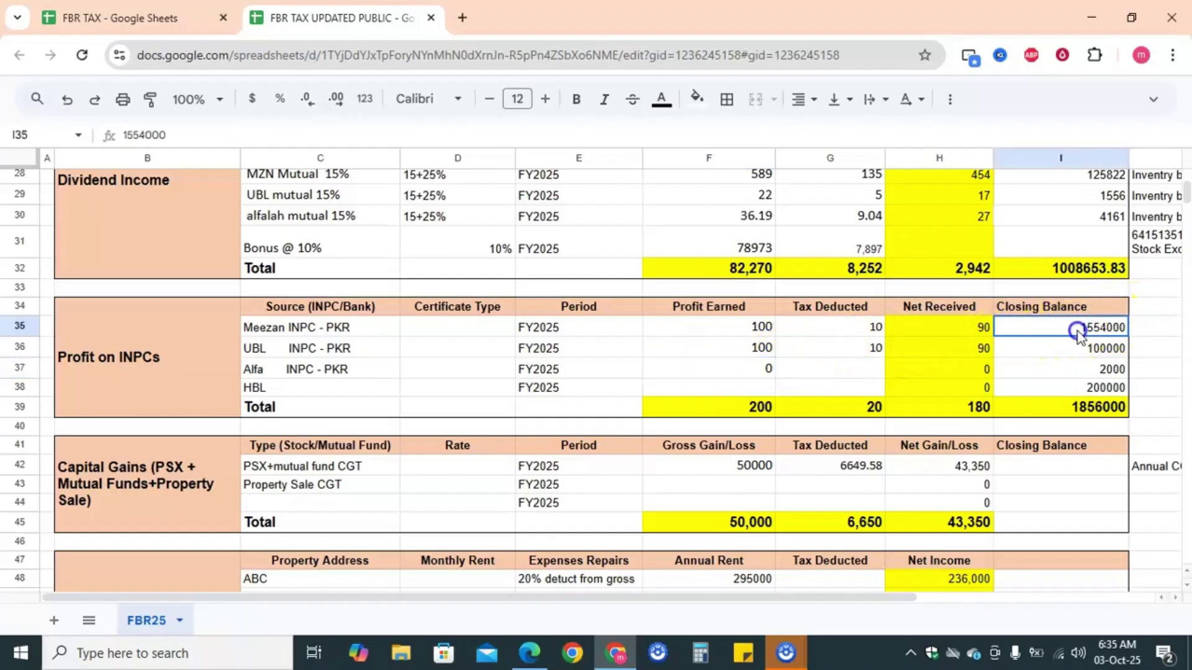
type("0")
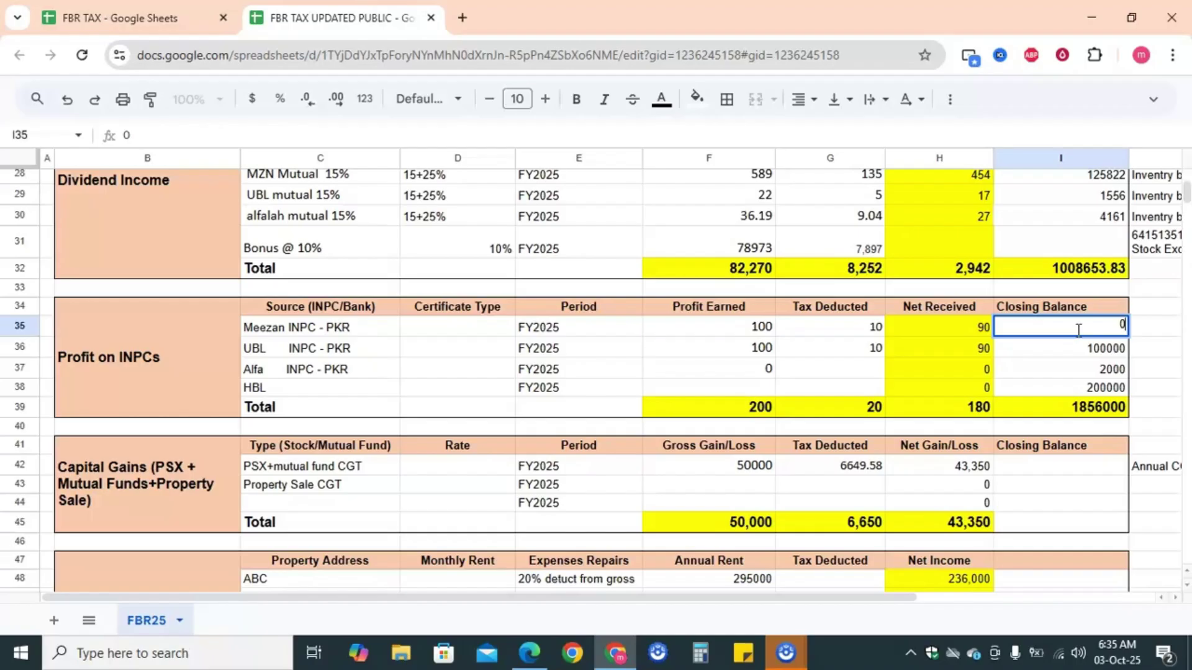
key("Return")
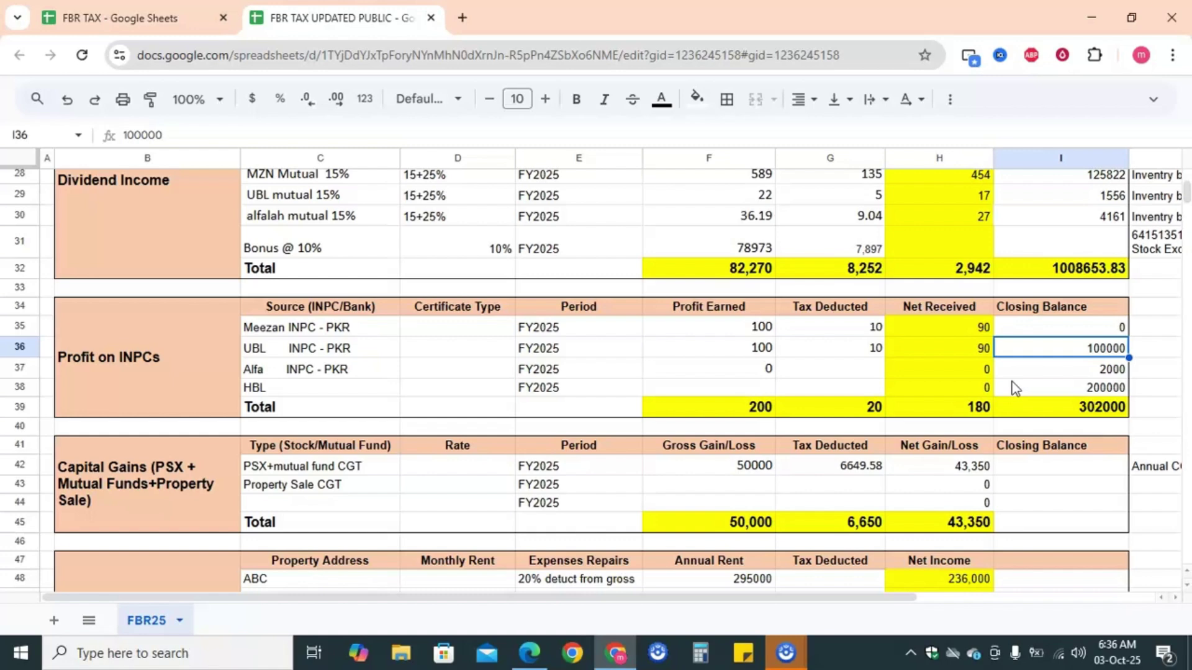
- Set Meezan INPC's closing balance to 10000 in the Profit on INPCs table
left_click(1093, 331)
type("10000")
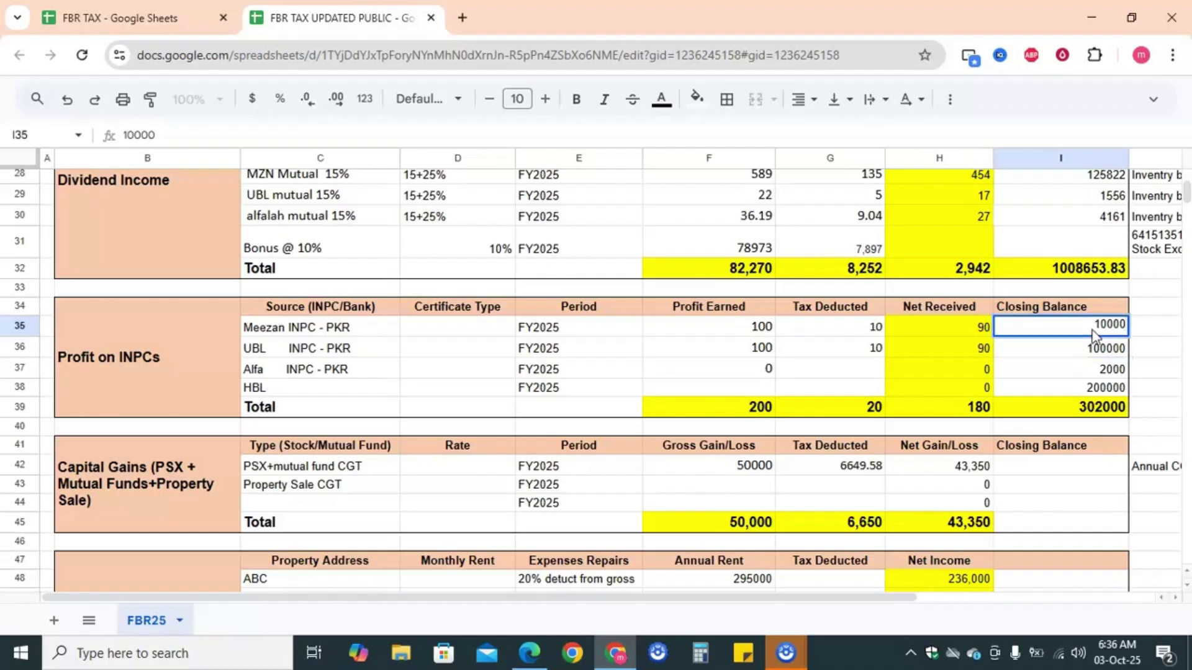
key("Return")
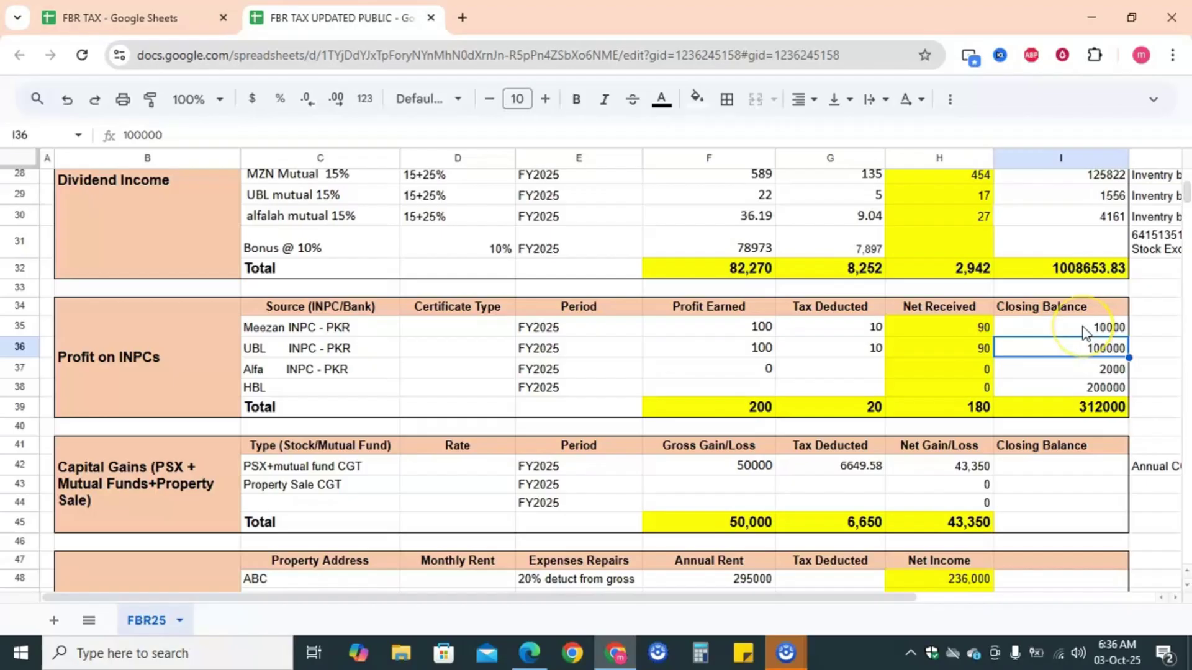
left_click(1084, 329)
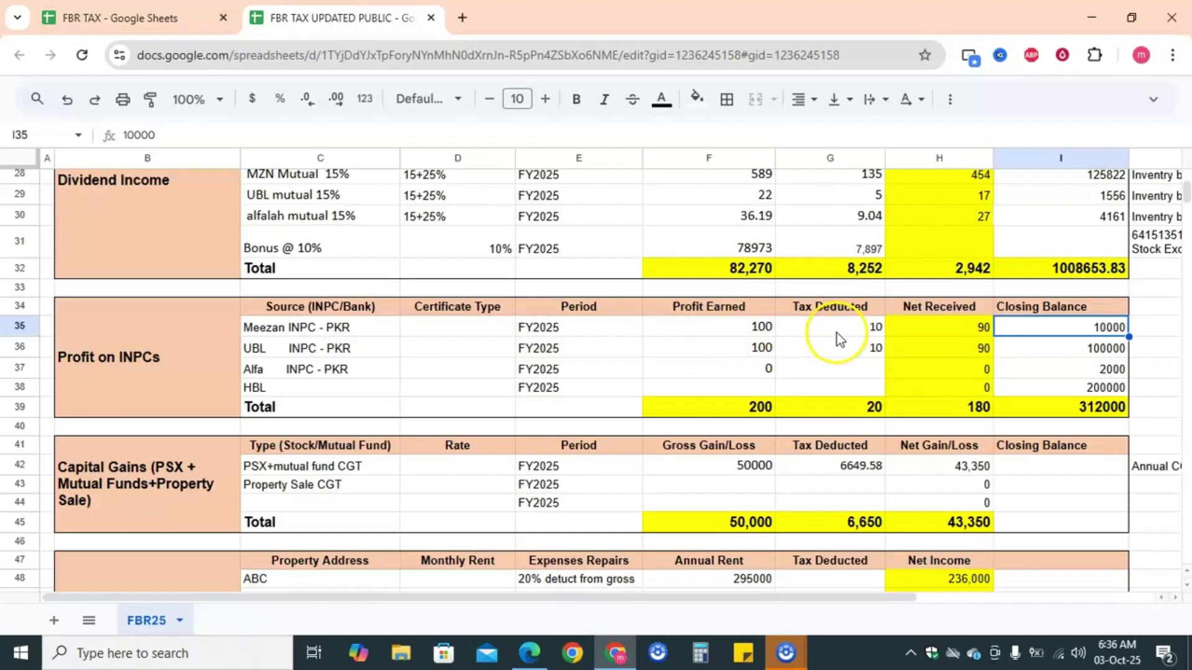
left_click(1079, 333)
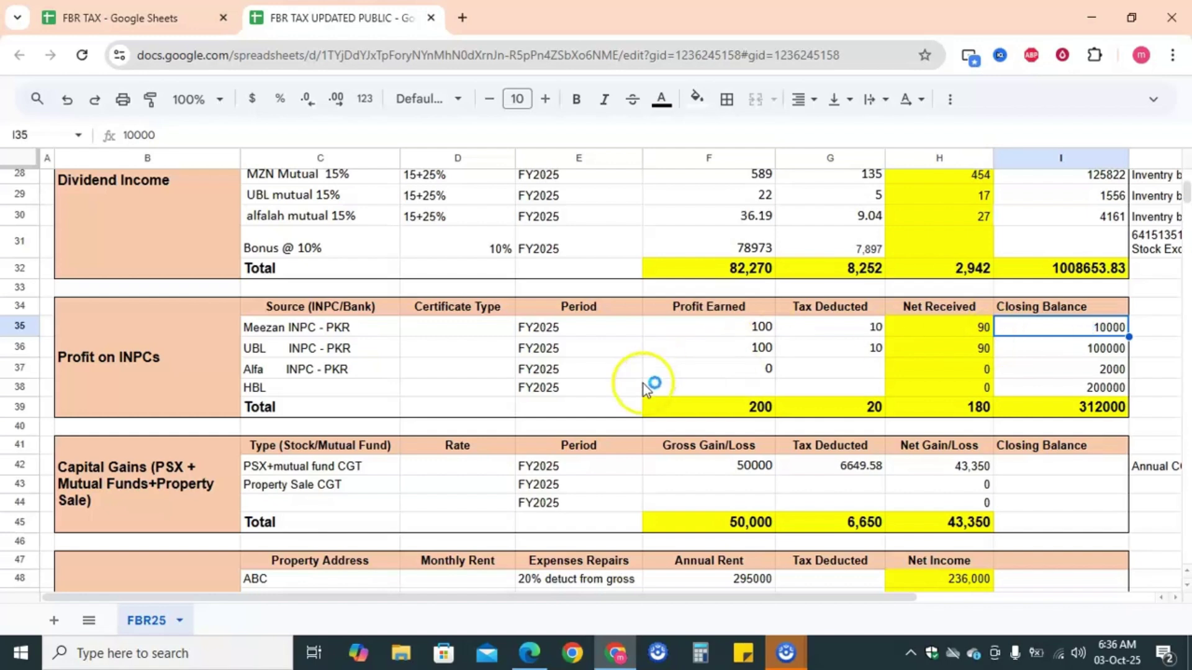
- Review the Capital Gains table's gross gain, tax deducted and net gain, along with the certificate note beside it
left_click(586, 348)
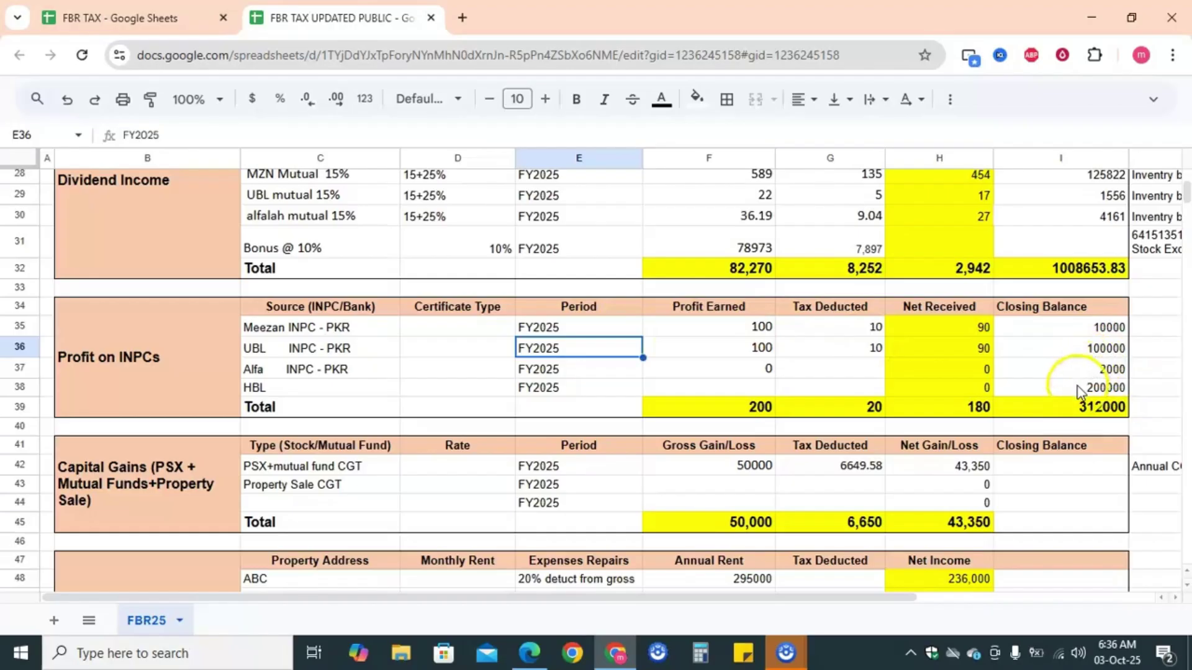
left_click(513, 371)
scroll(516, 374, "down", 3)
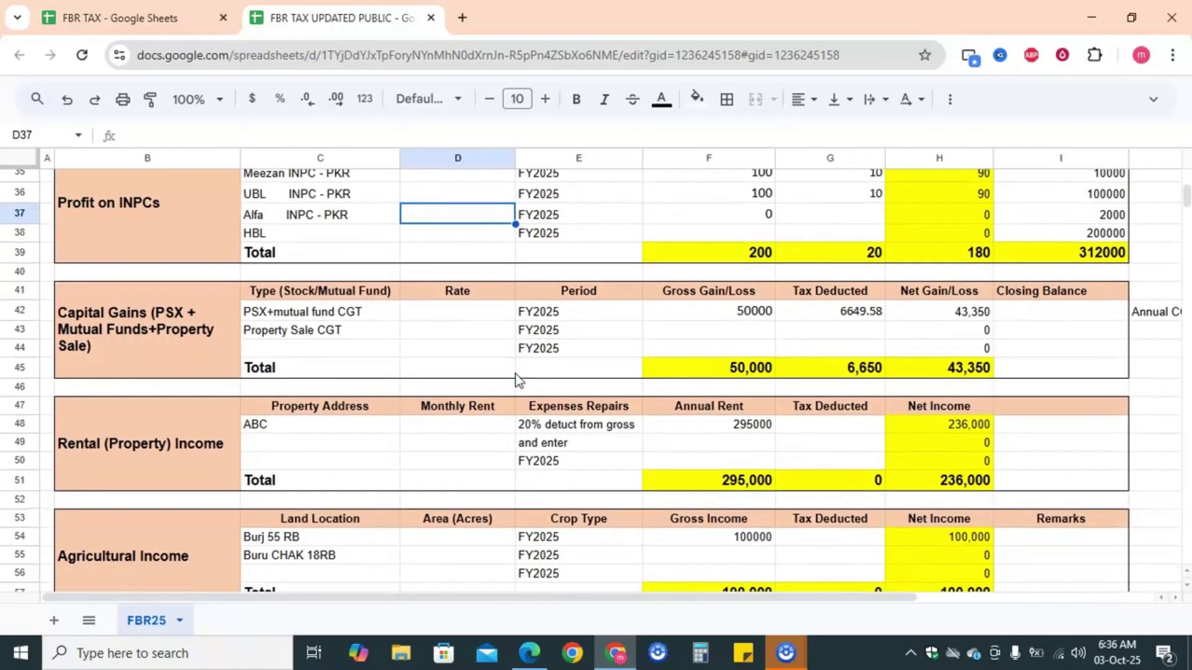
scroll(515, 373, "up", 1)
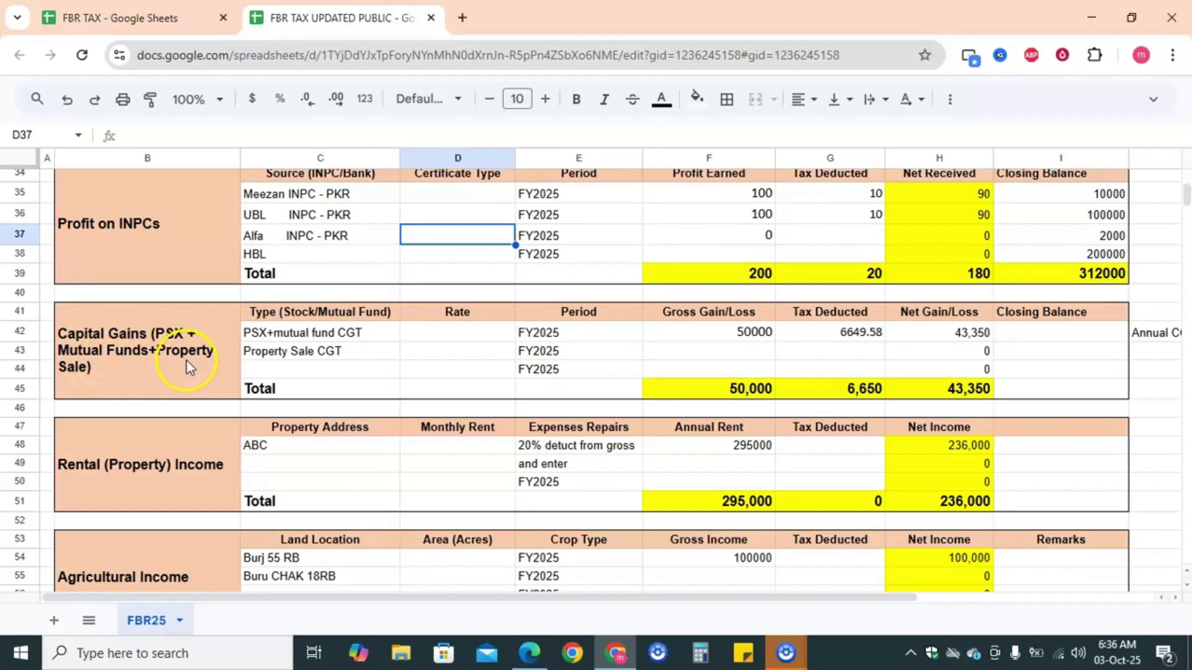
scroll(557, 389, "right", 5)
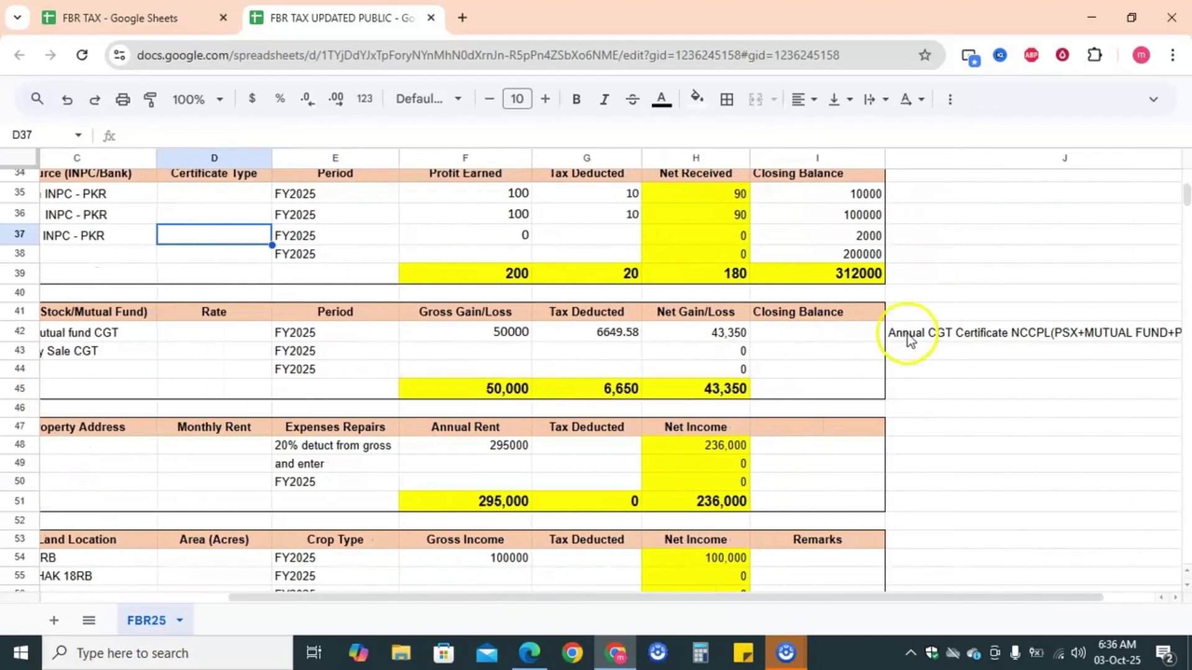
scroll(913, 347, "right", 1)
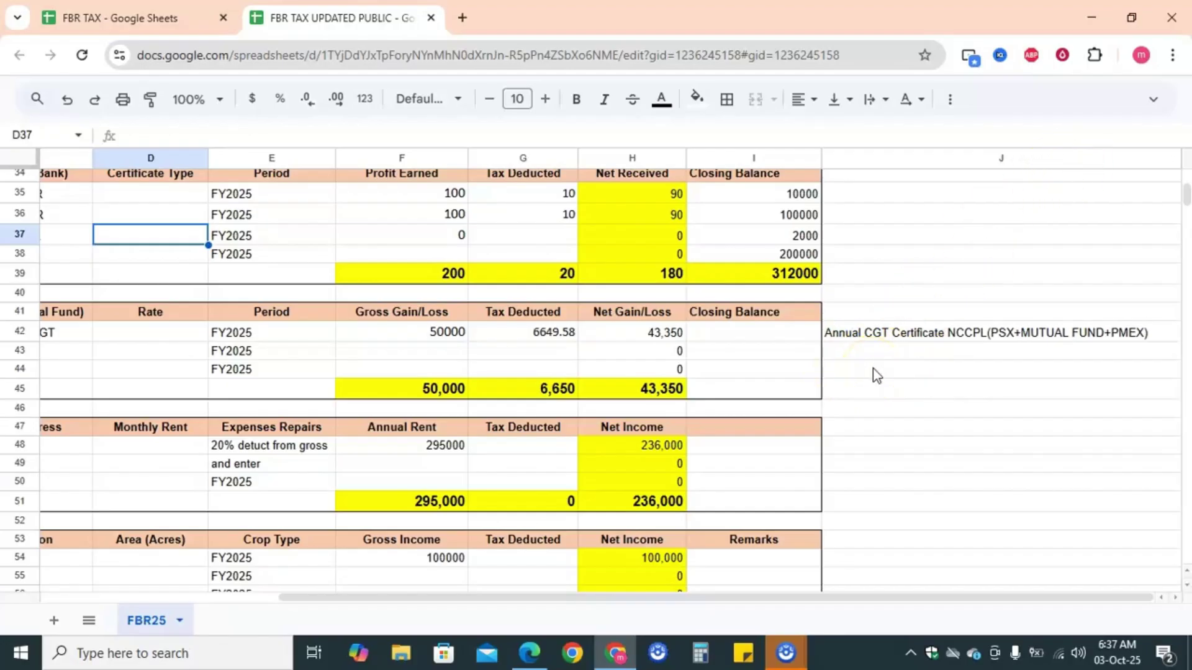
scroll(873, 368, "left", 5)
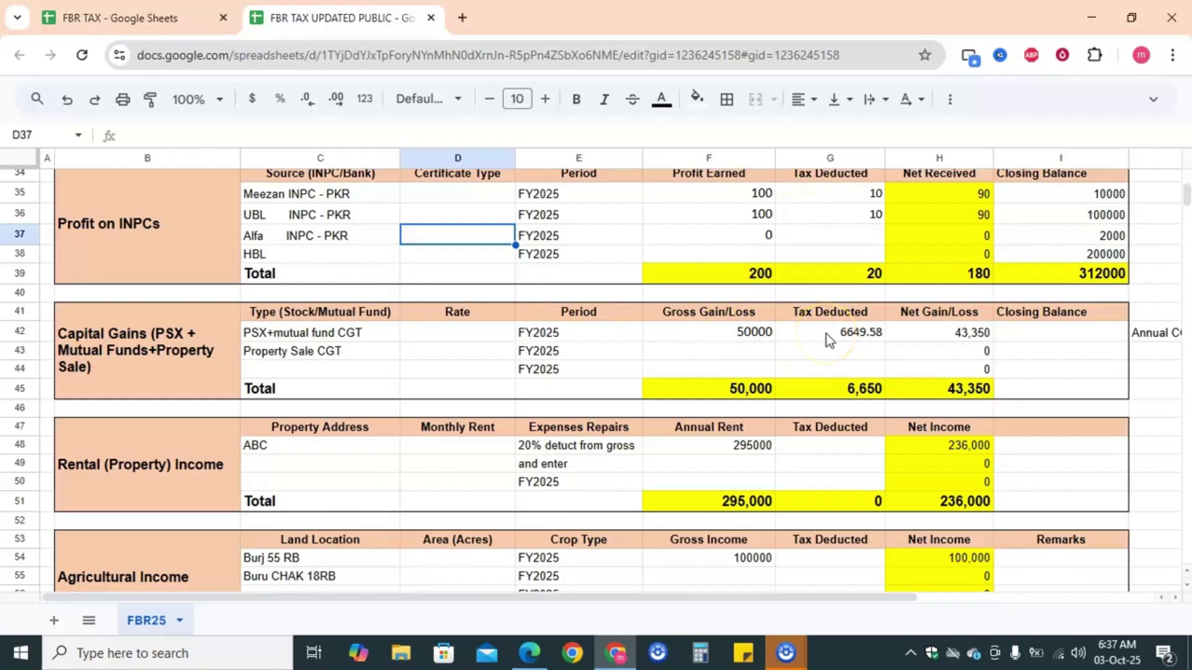
left_click(964, 341)
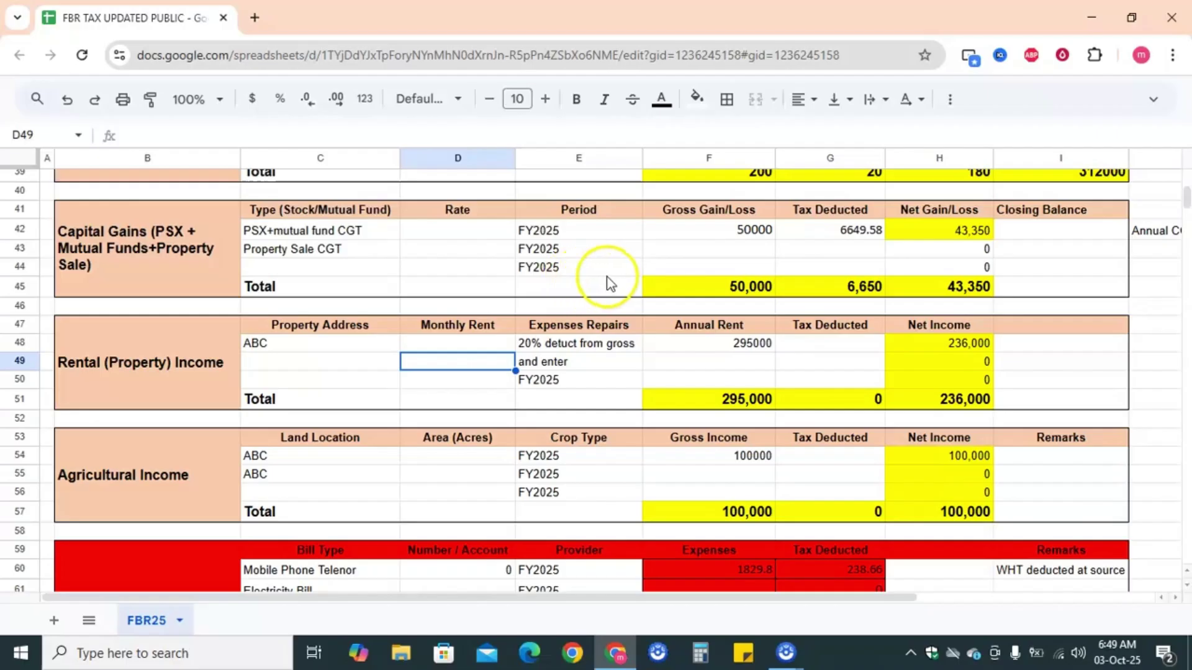
scroll(629, 269, "right", 5)
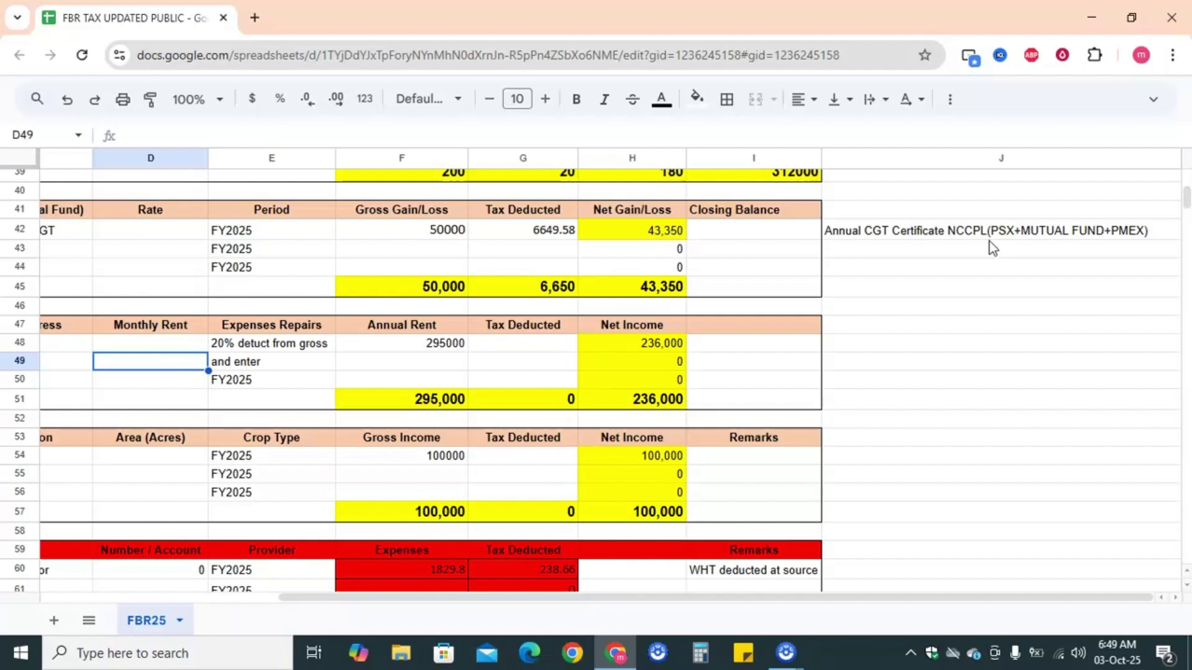
- Review the gross gain and tax deducted for PSX+mutual fund CGT in the Capital Gains table
left_click(392, 234)
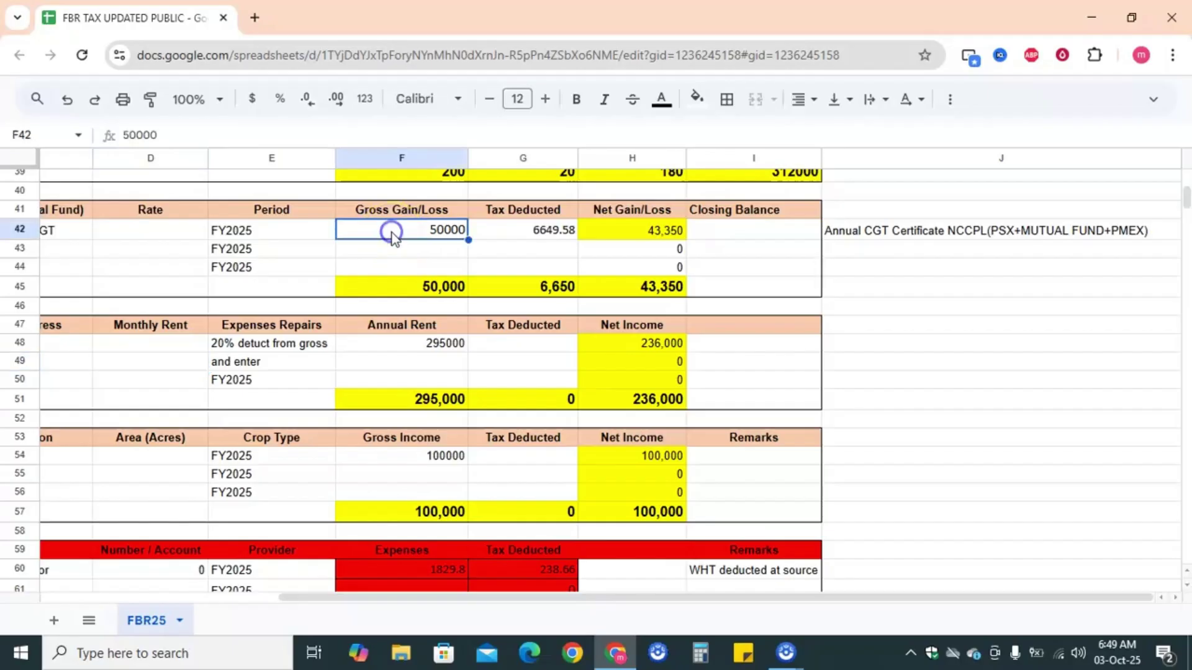
left_click(519, 234)
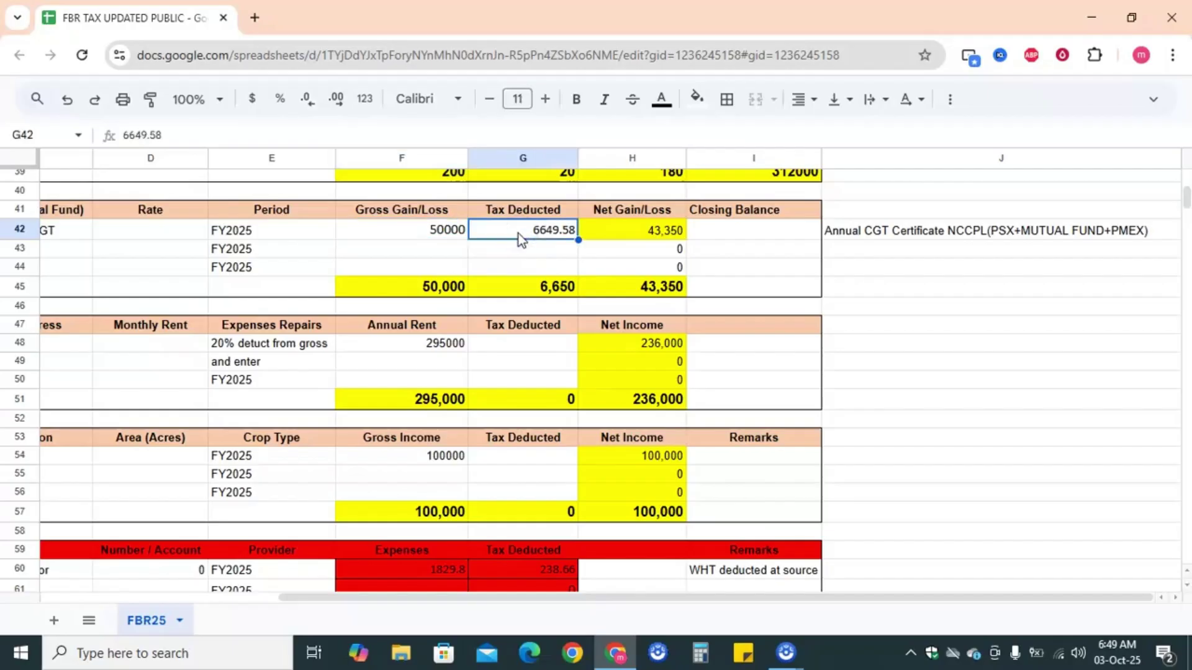
scroll(374, 255, "left", 3)
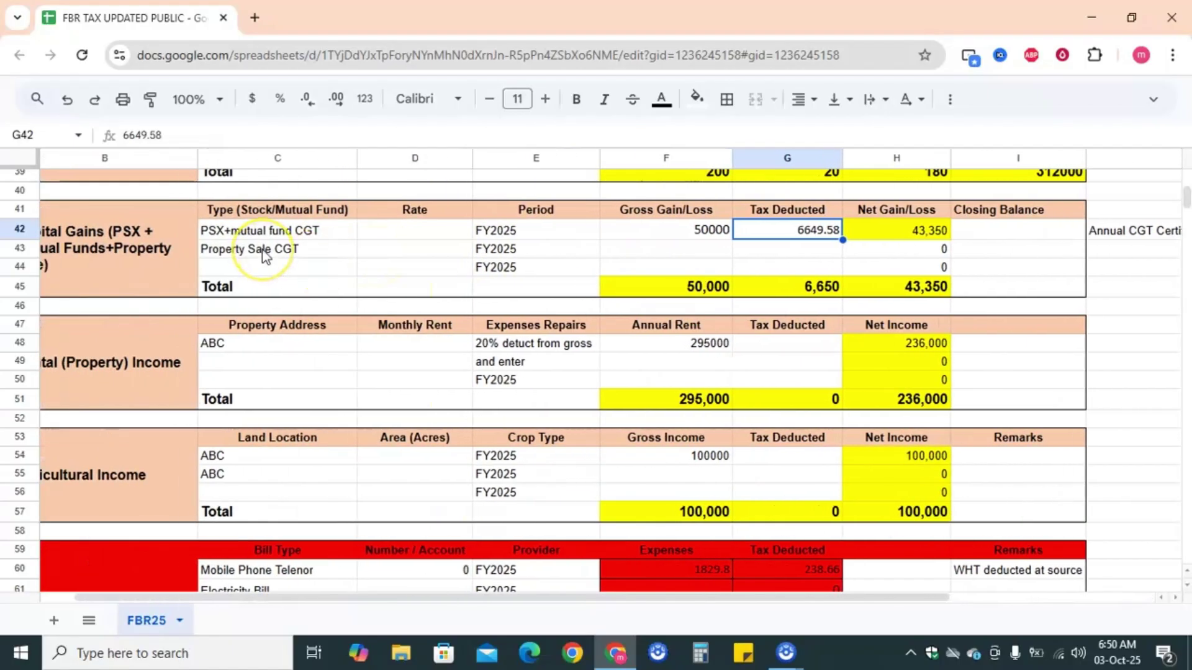
scroll(266, 255, "left", 1)
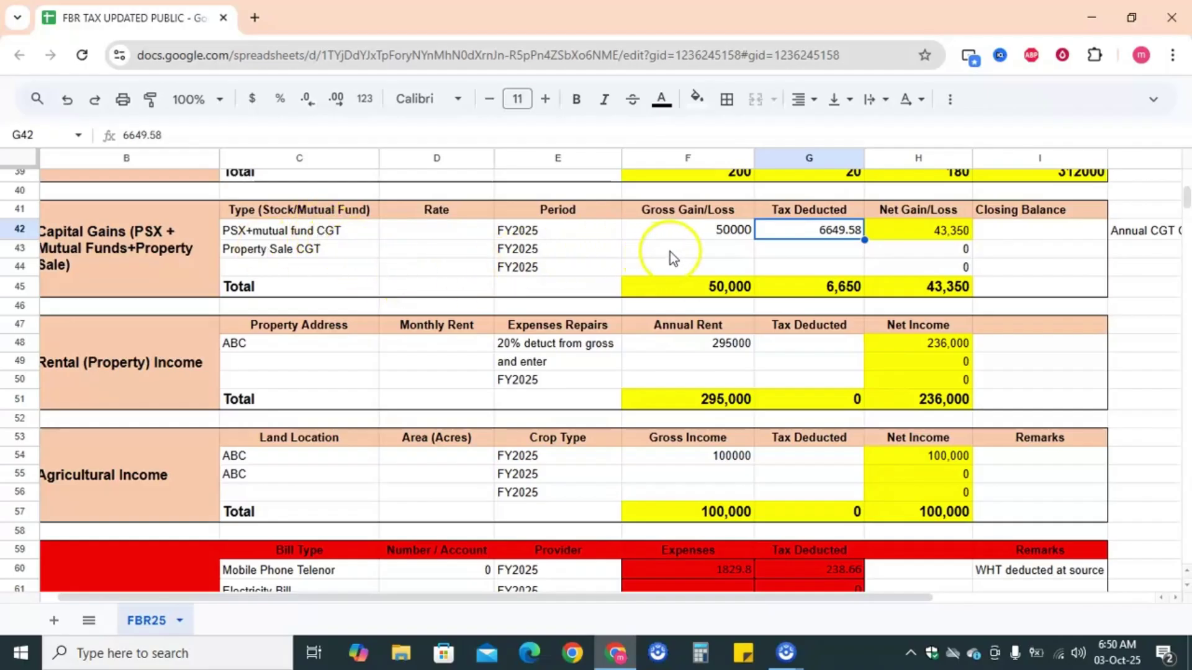
- Enter 1000 as Property Sale CGT's gross gain in the Capital Gains table
left_click(702, 252)
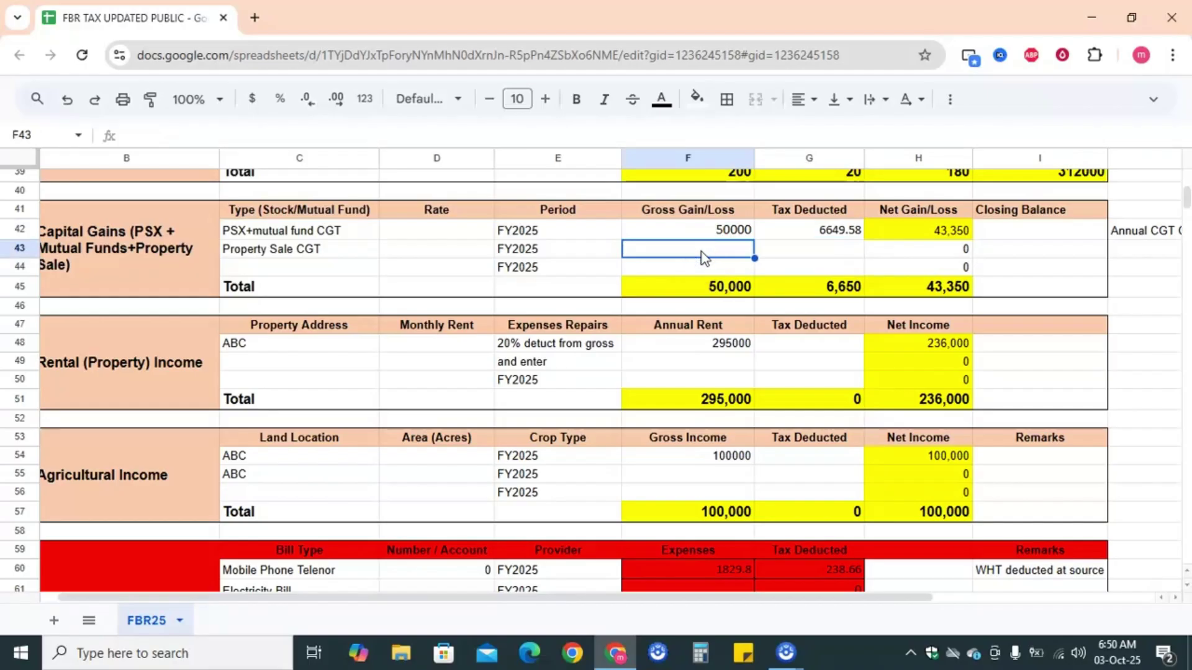
type("100")
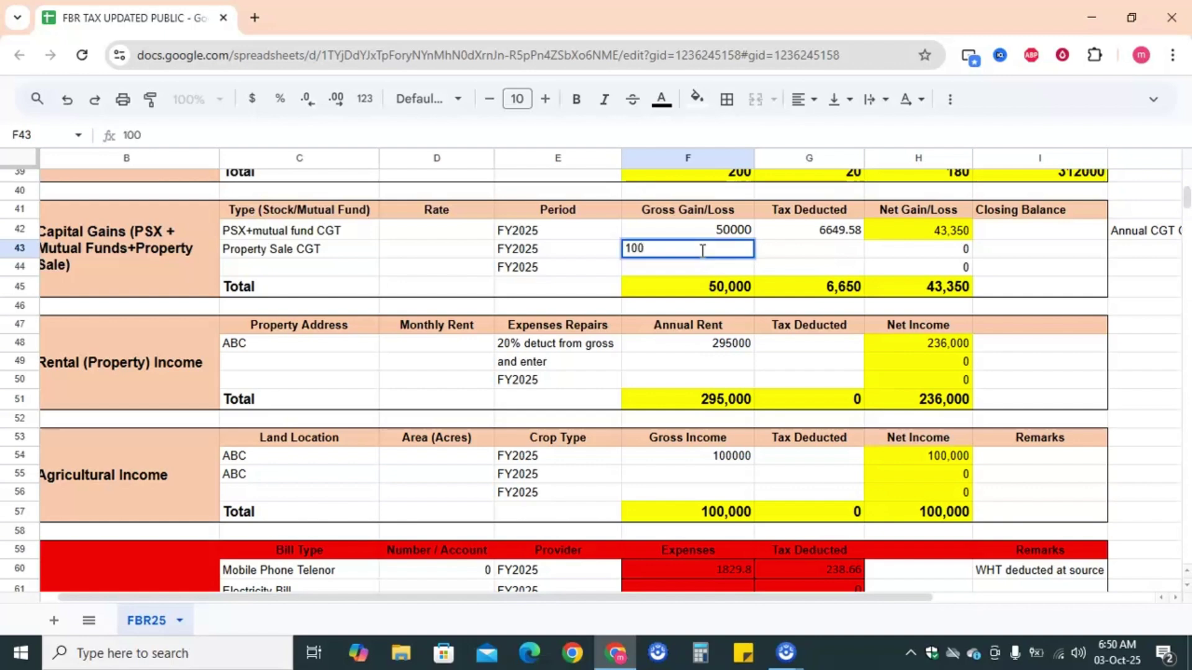
type("0")
key("Return")
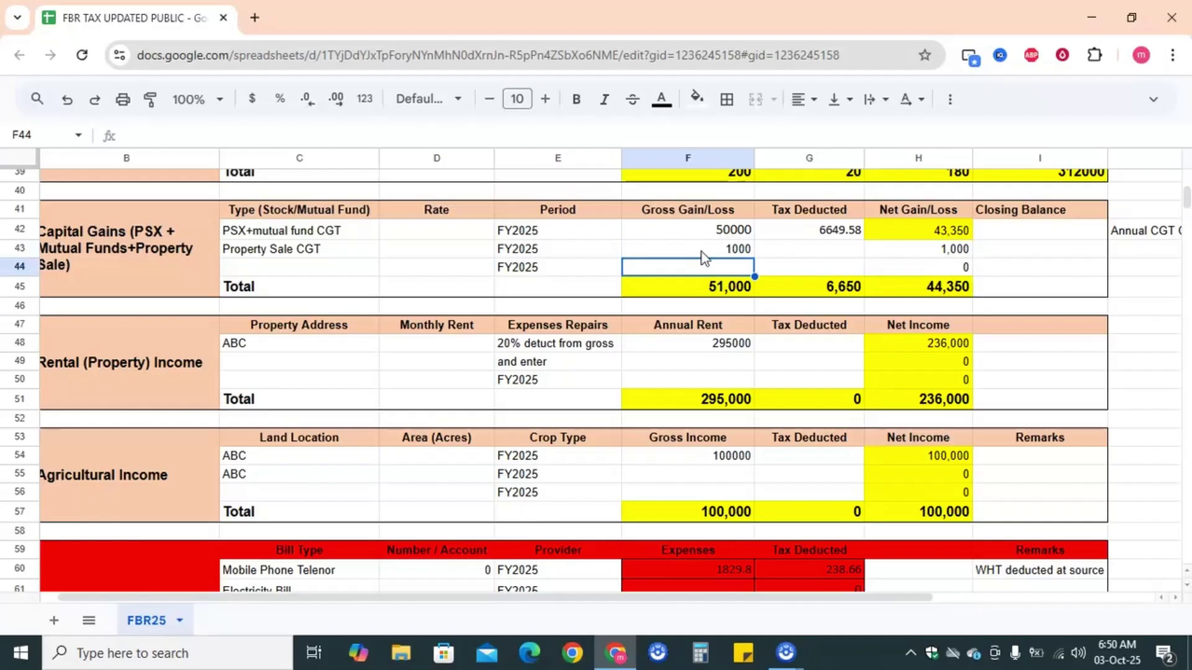
left_click(709, 248)
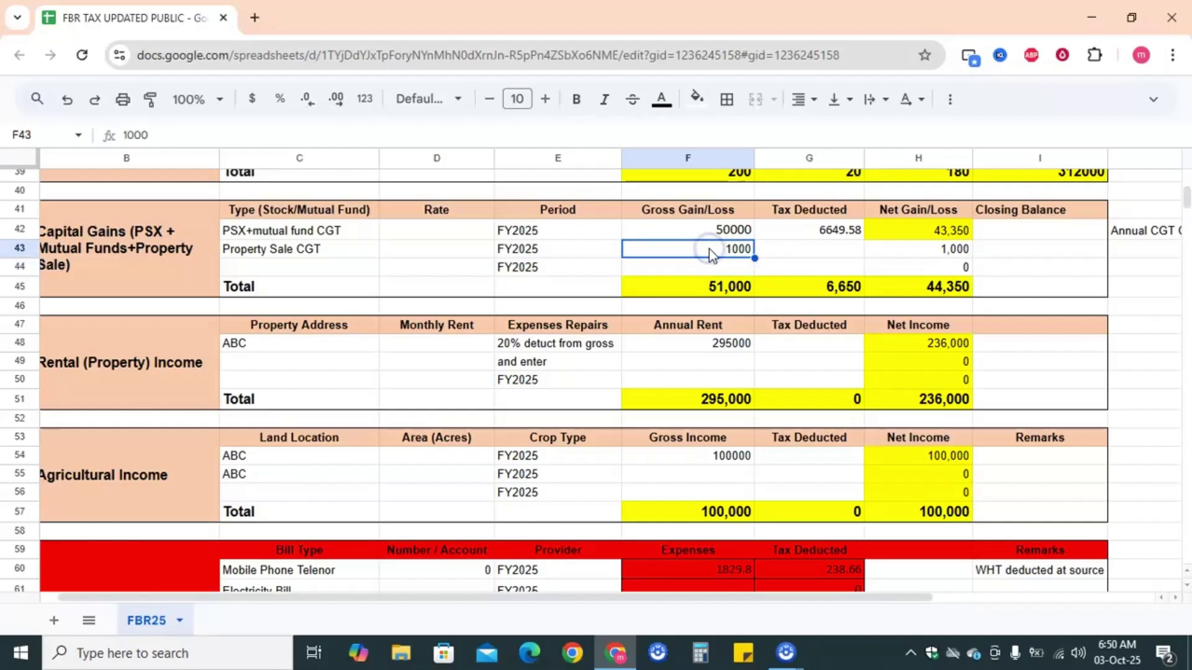
- Clear the gross gain entered for Property Sale CGT
left_click(799, 251)
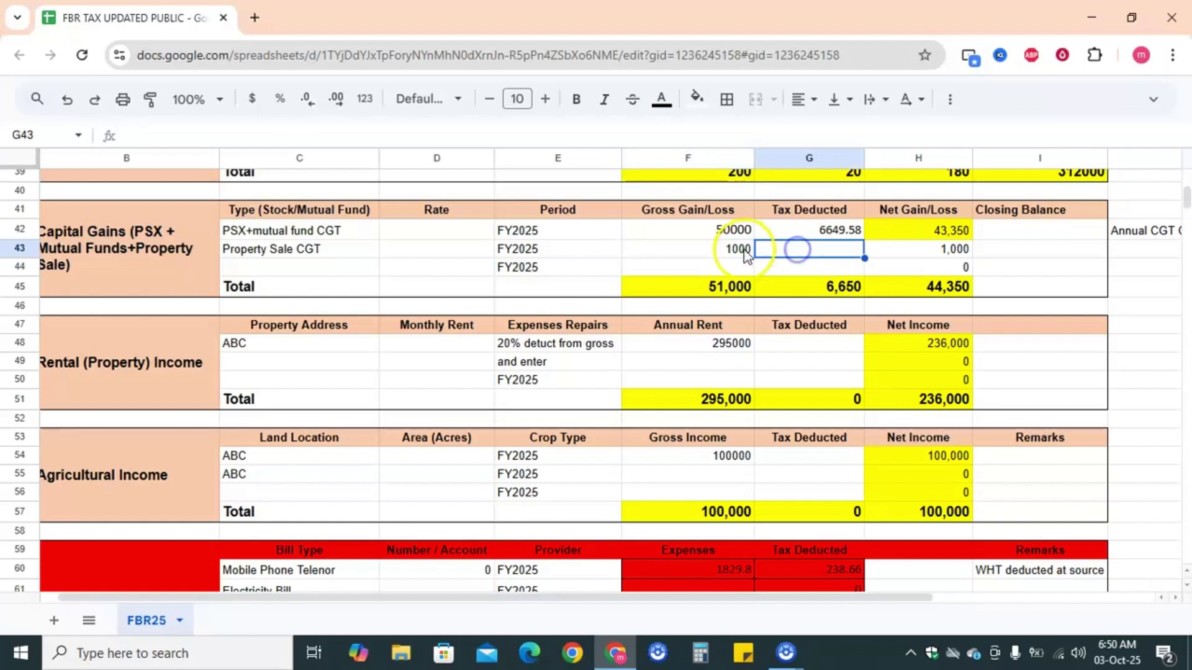
left_click(737, 252)
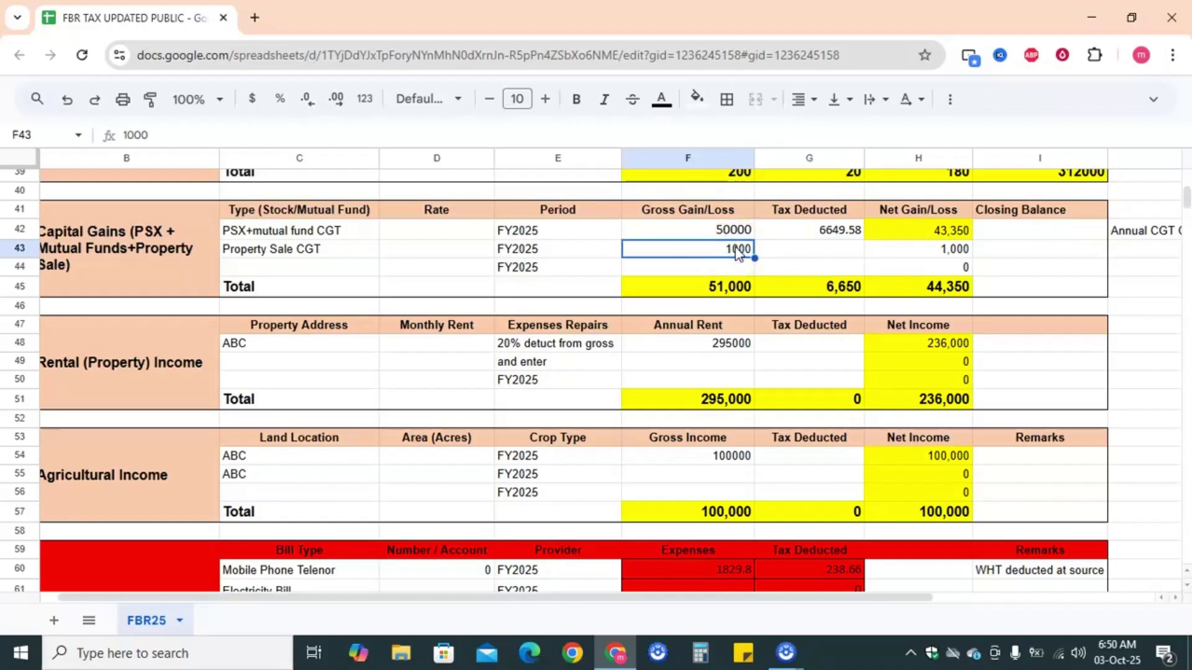
key("Delete")
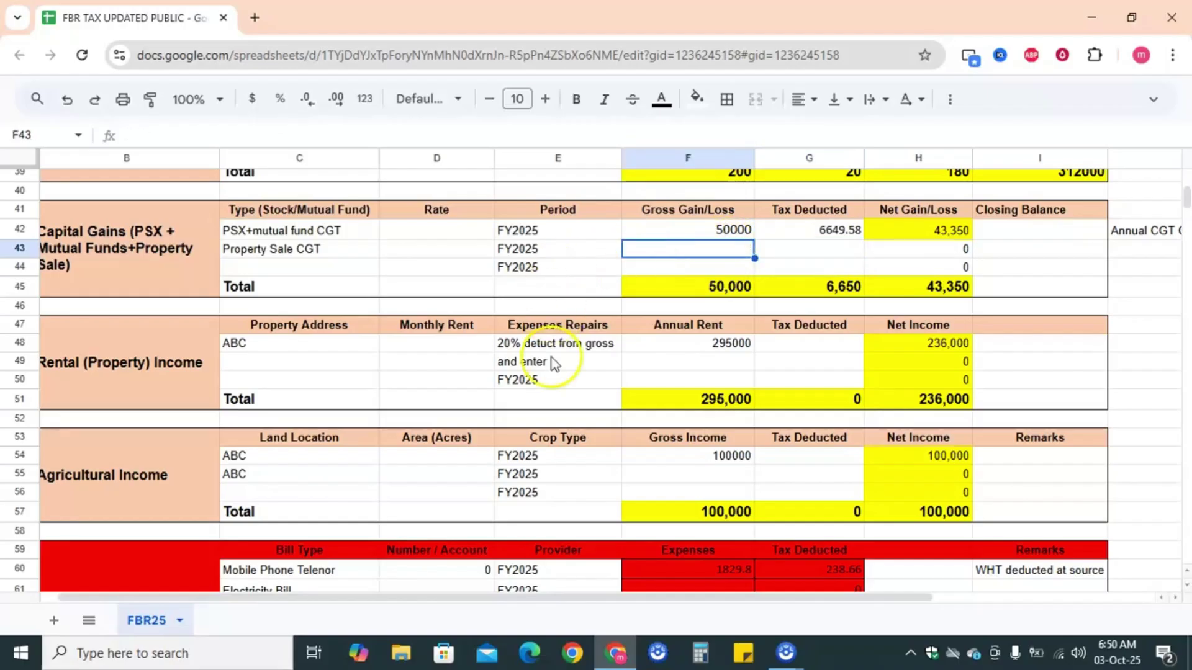
- Enter 10000 as Property Sale CGT's gross gain and 0 as its tax deducted
scroll(578, 416, "down", 12)
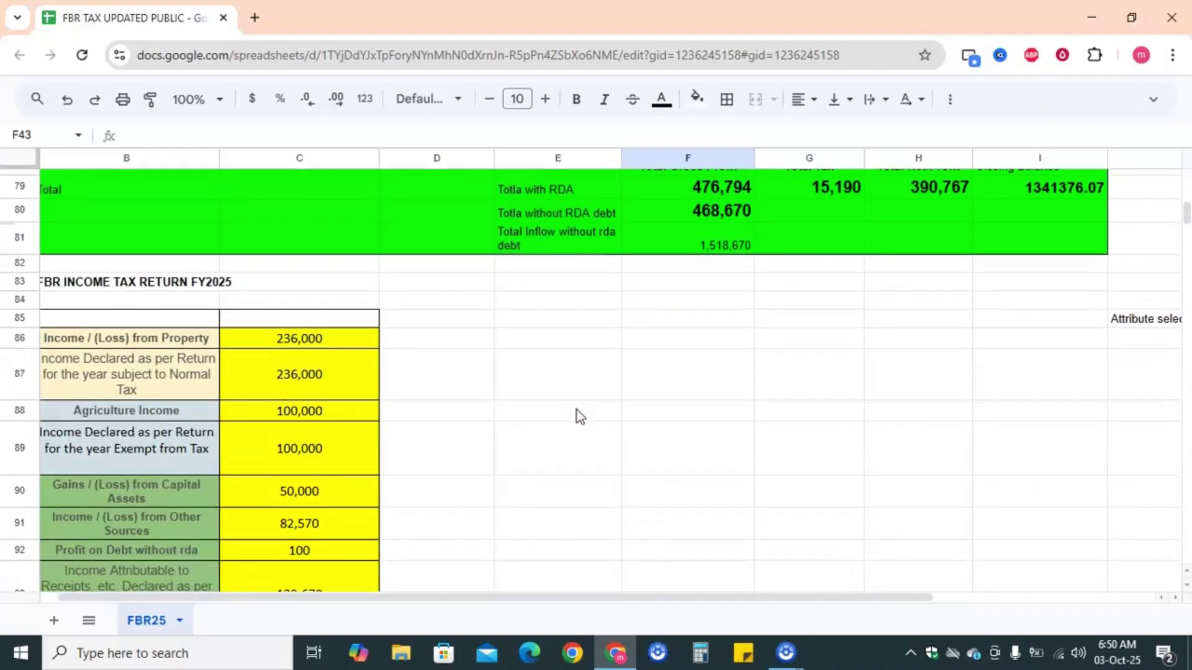
scroll(576, 410, "up", 13)
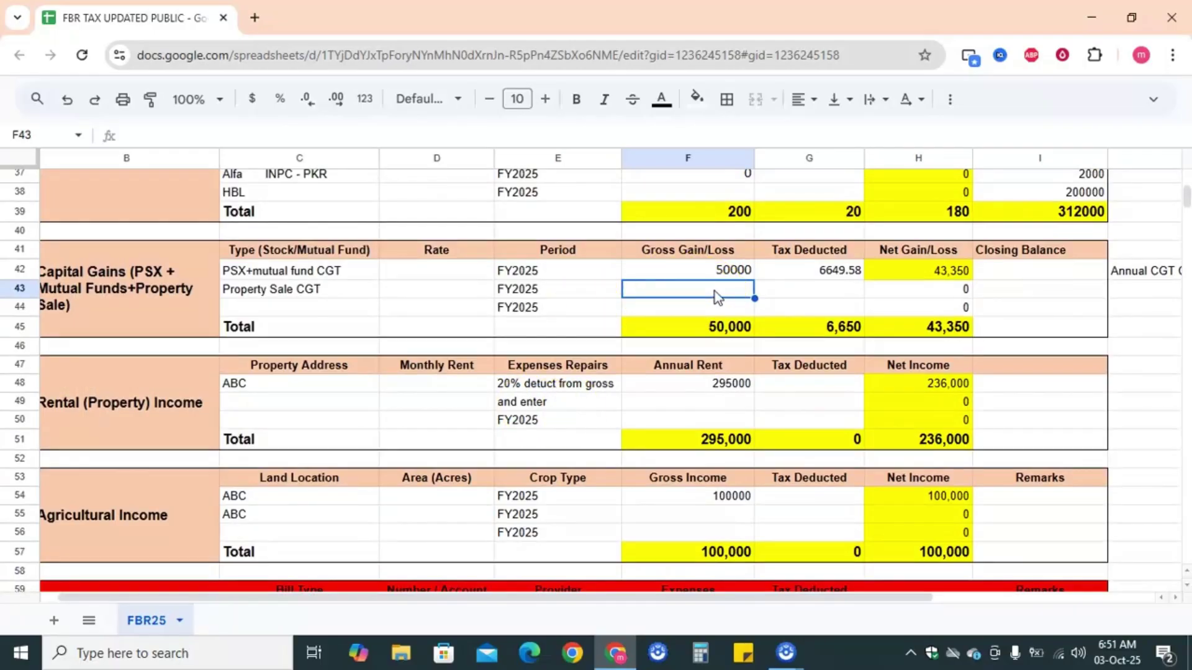
type("1000")
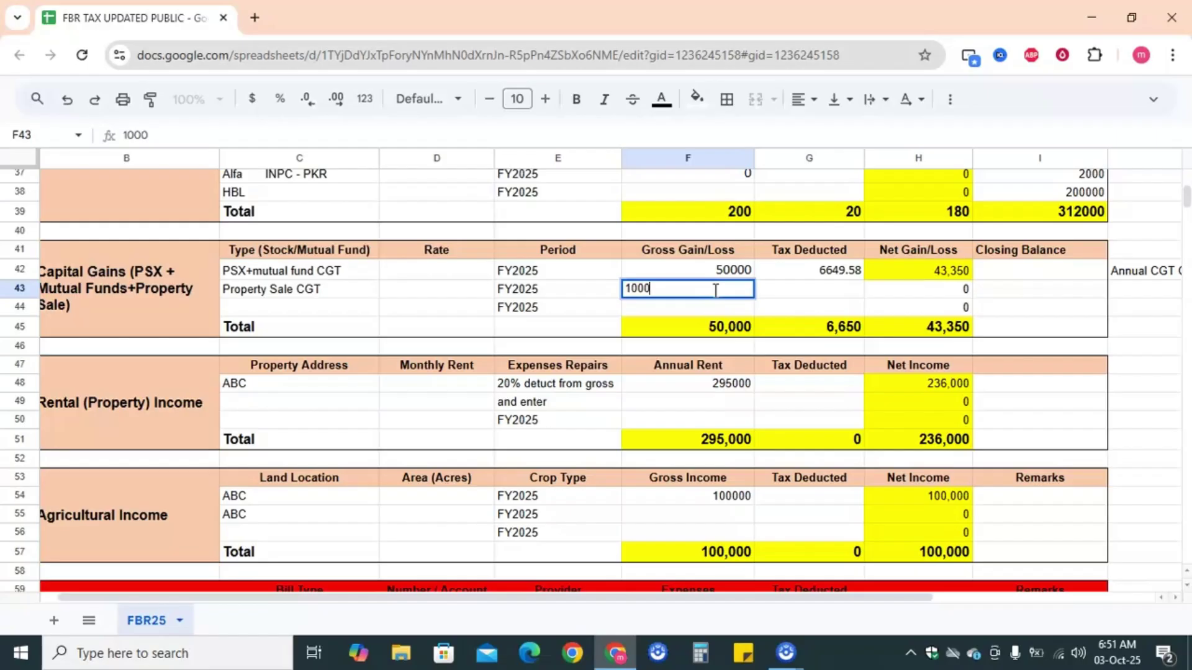
type("0")
key("Return")
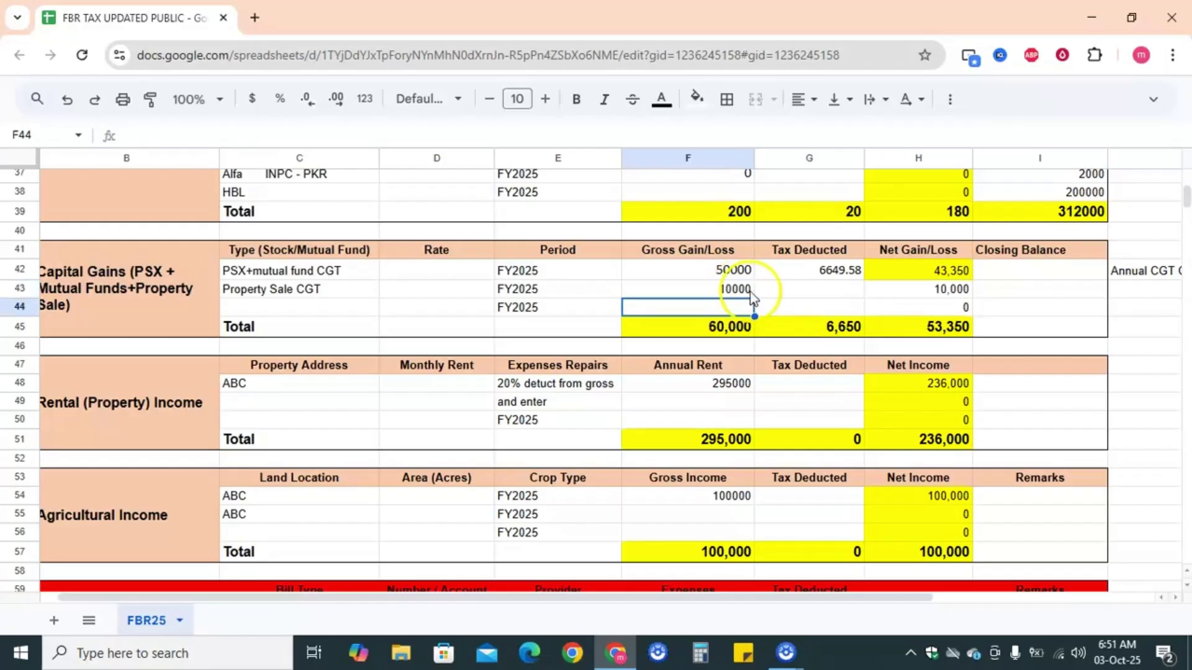
left_click(783, 292)
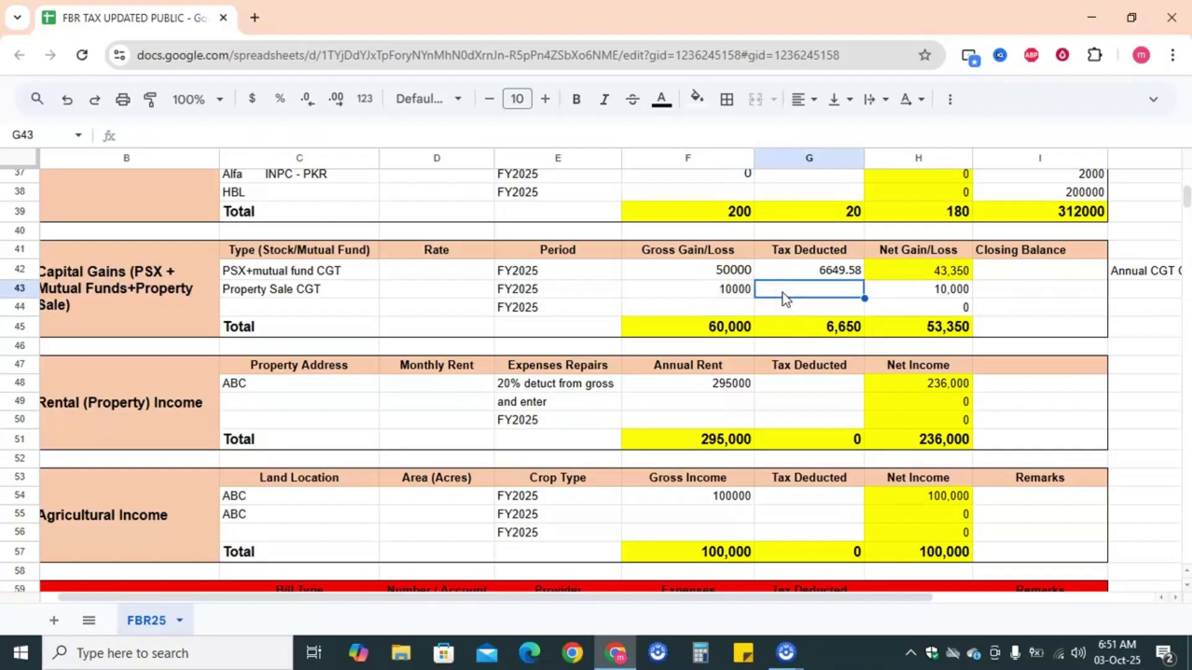
type("0")
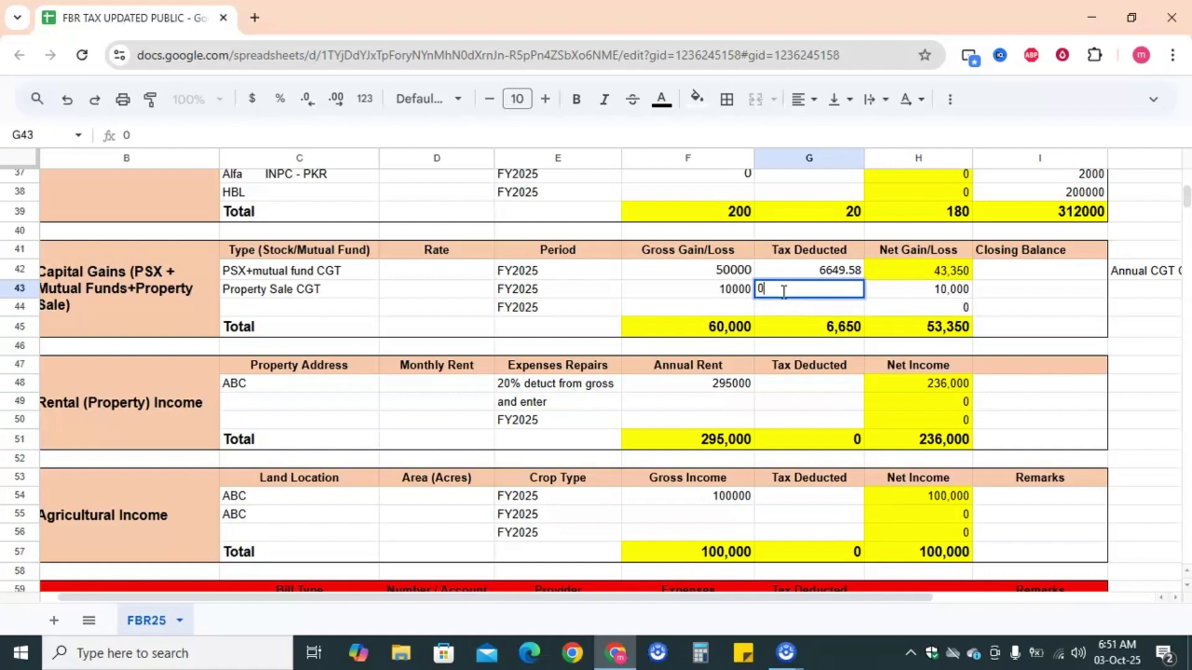
left_click(763, 290)
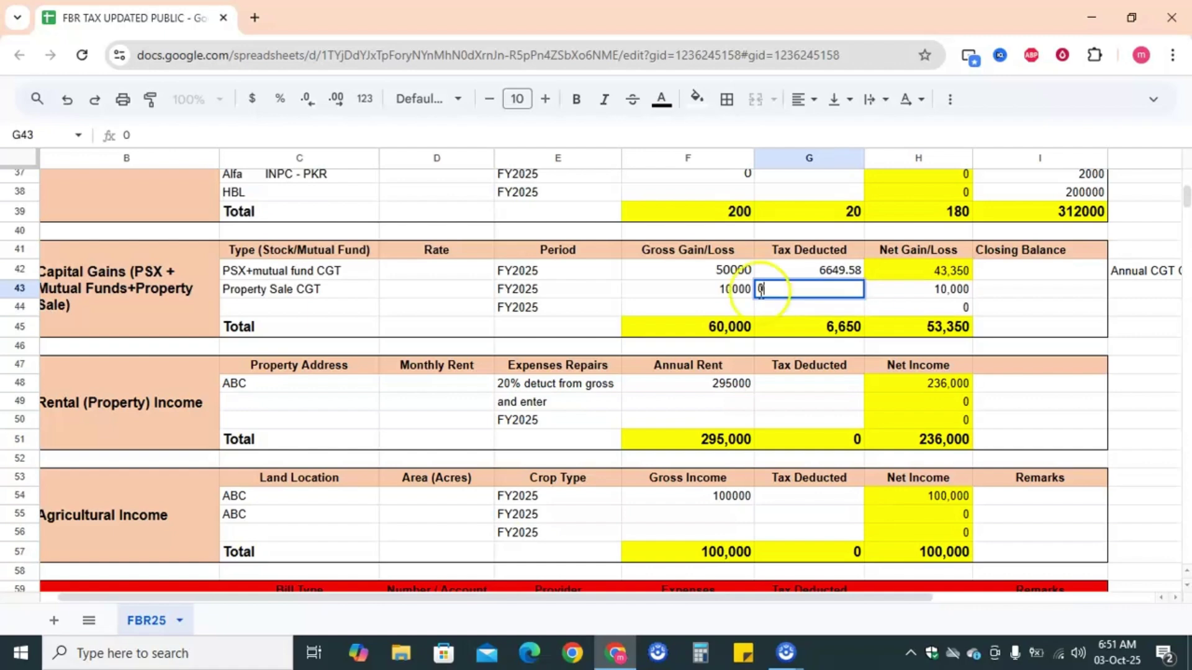
left_click(665, 292)
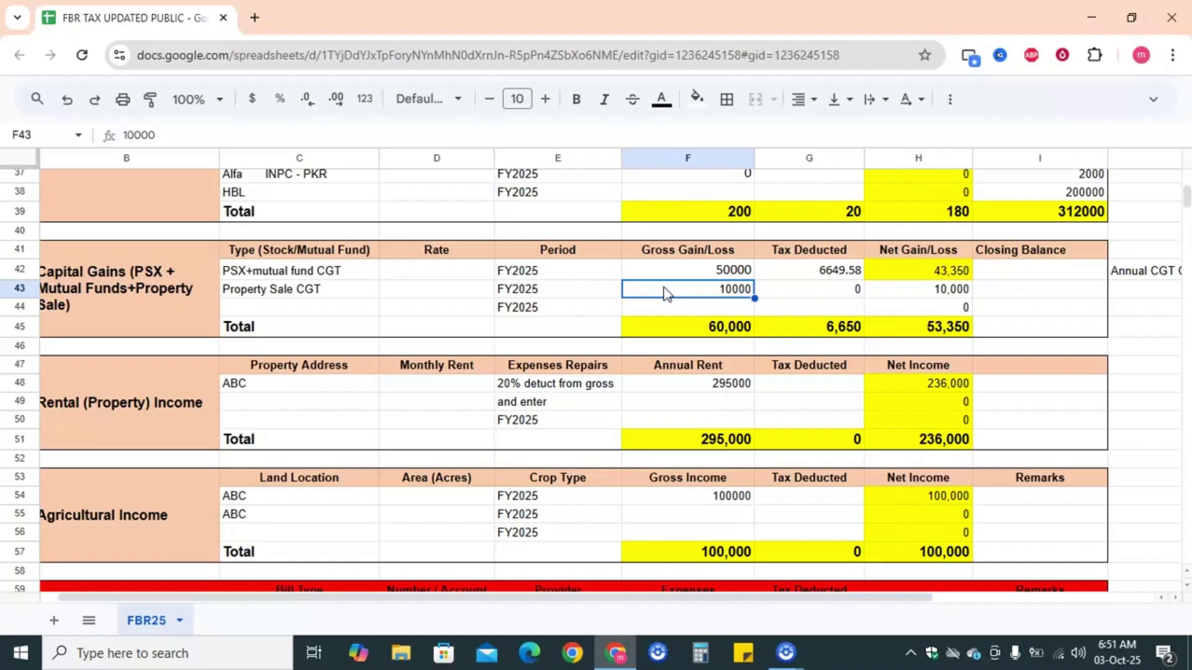
left_click(618, 293)
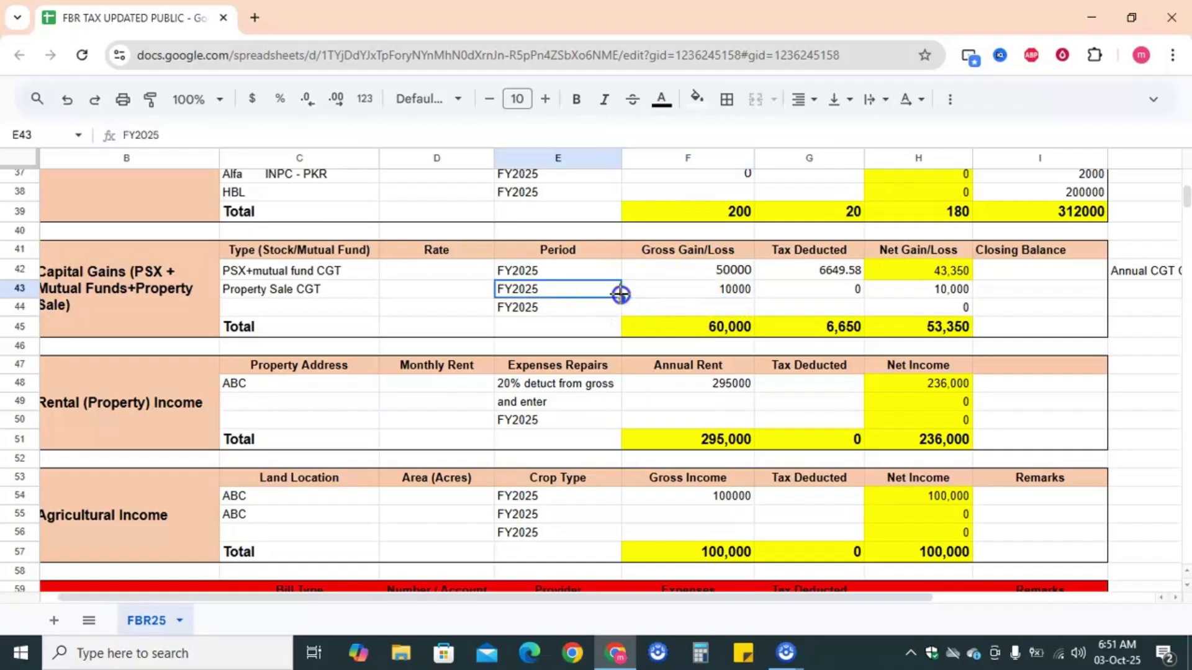
left_click(601, 311)
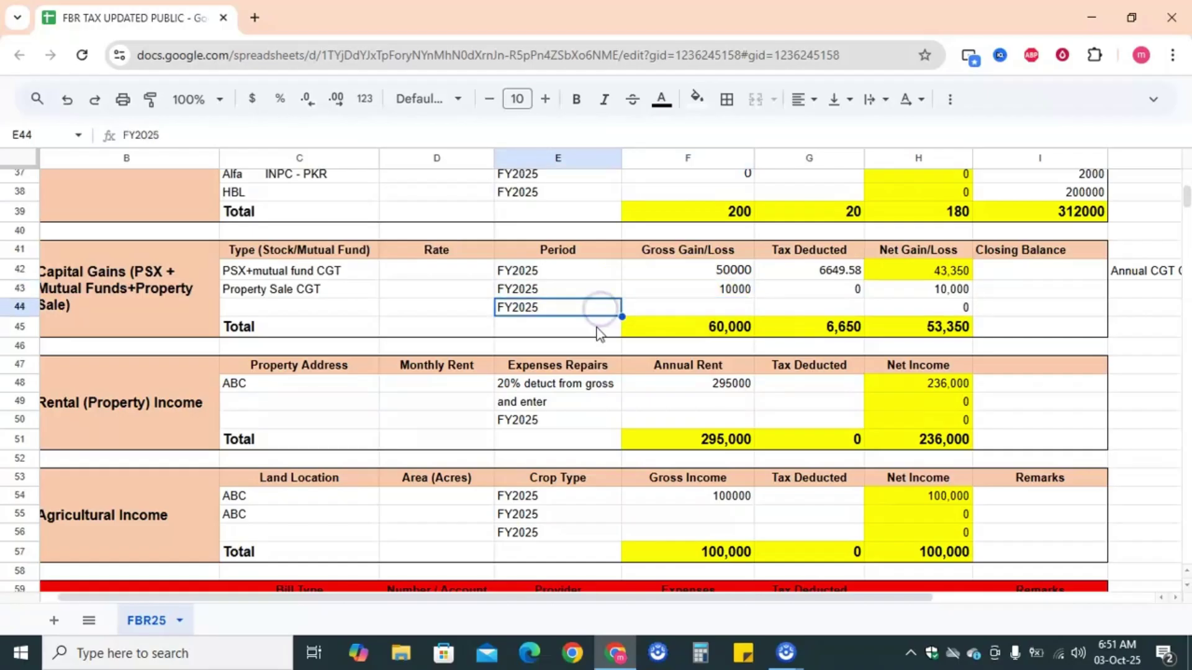
left_click(597, 330)
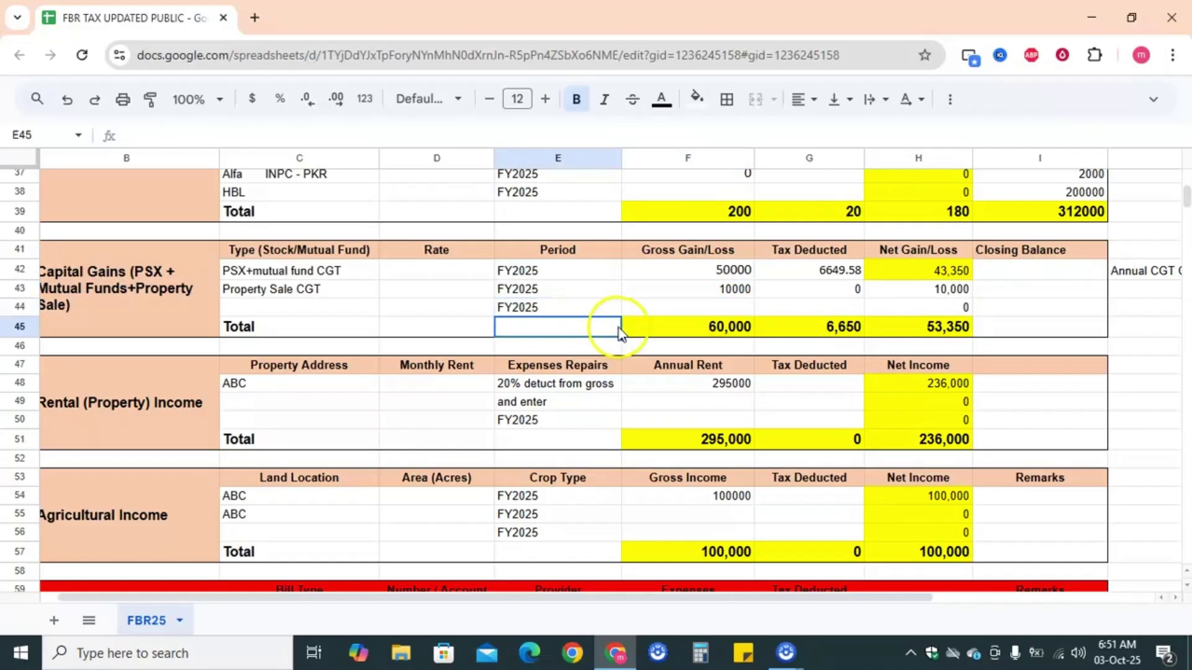
- Review the Rental (Property) Income table's annual rent, 20% repairs deduction note and net income
scroll(371, 324, "down", 1)
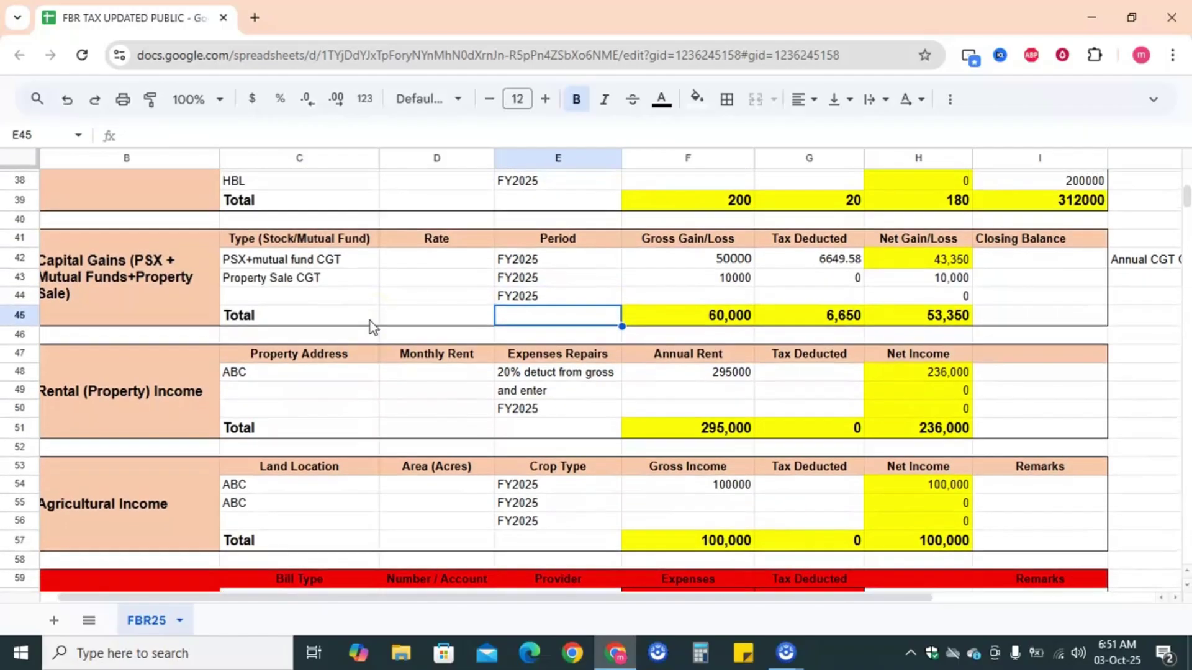
scroll(370, 322, "left", 1)
scroll(370, 322, "down", 3)
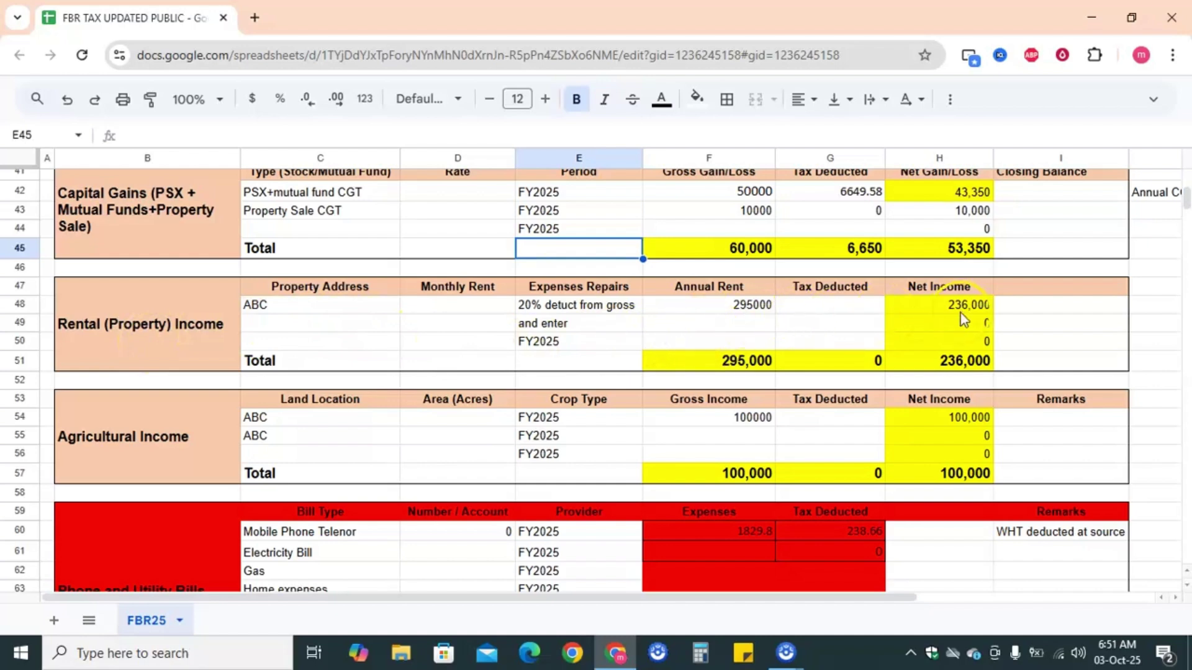
left_click(736, 313)
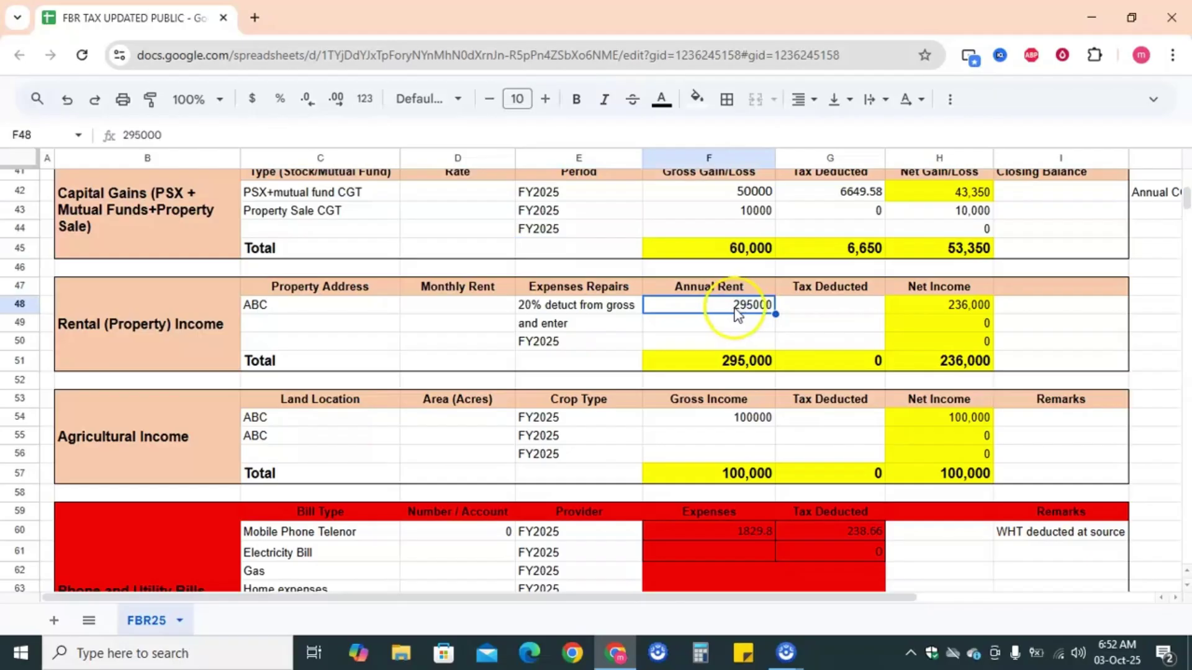
left_click(737, 312)
left_click(720, 325)
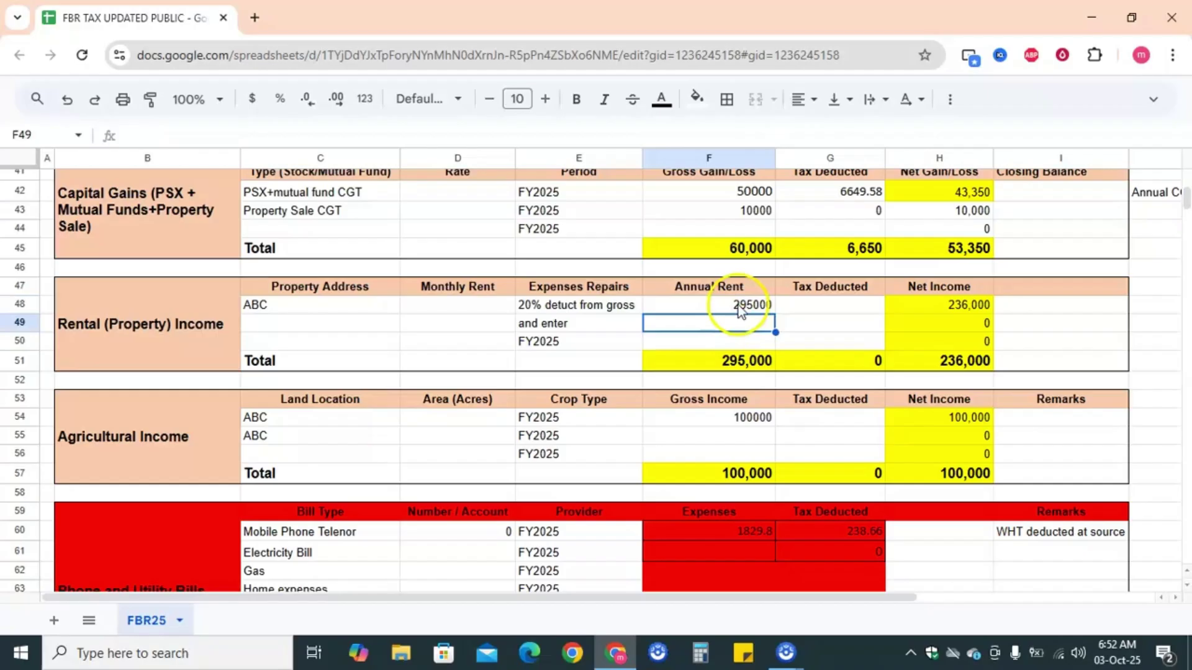
left_click(739, 307)
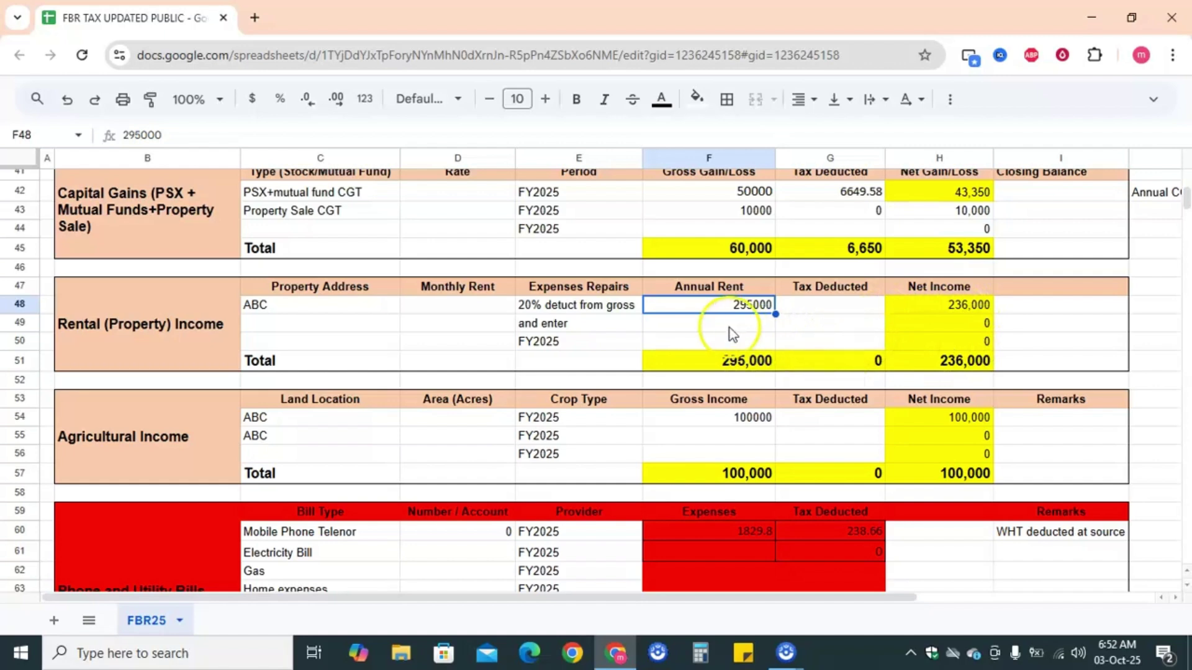
left_click(669, 338)
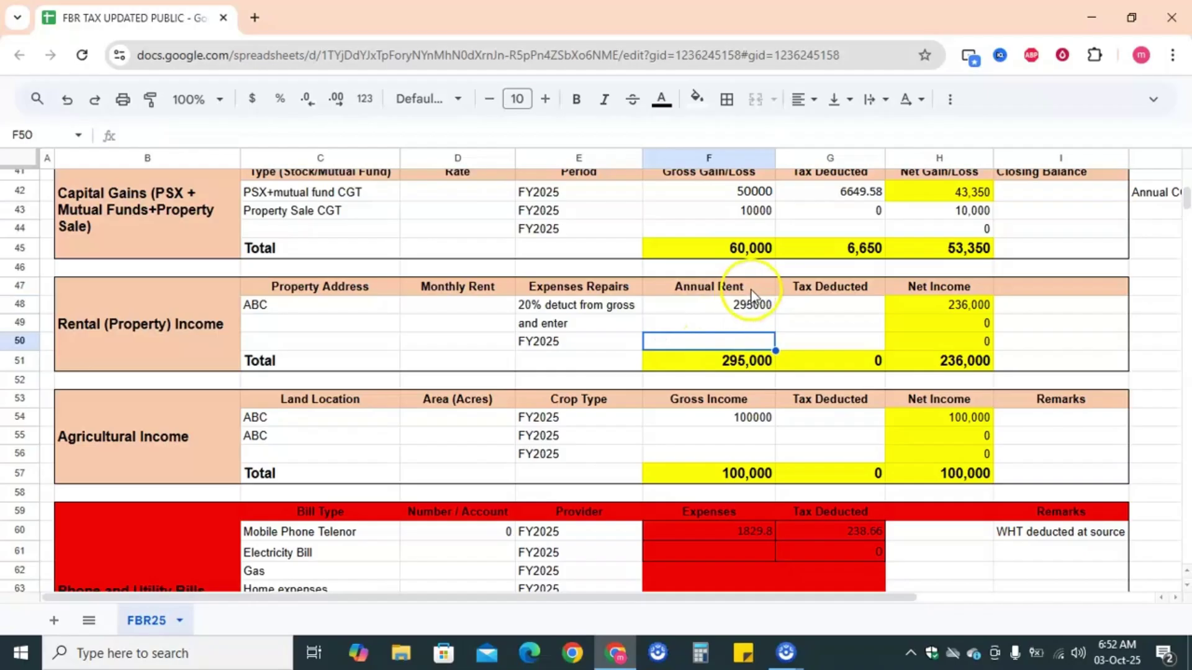
left_click(720, 304)
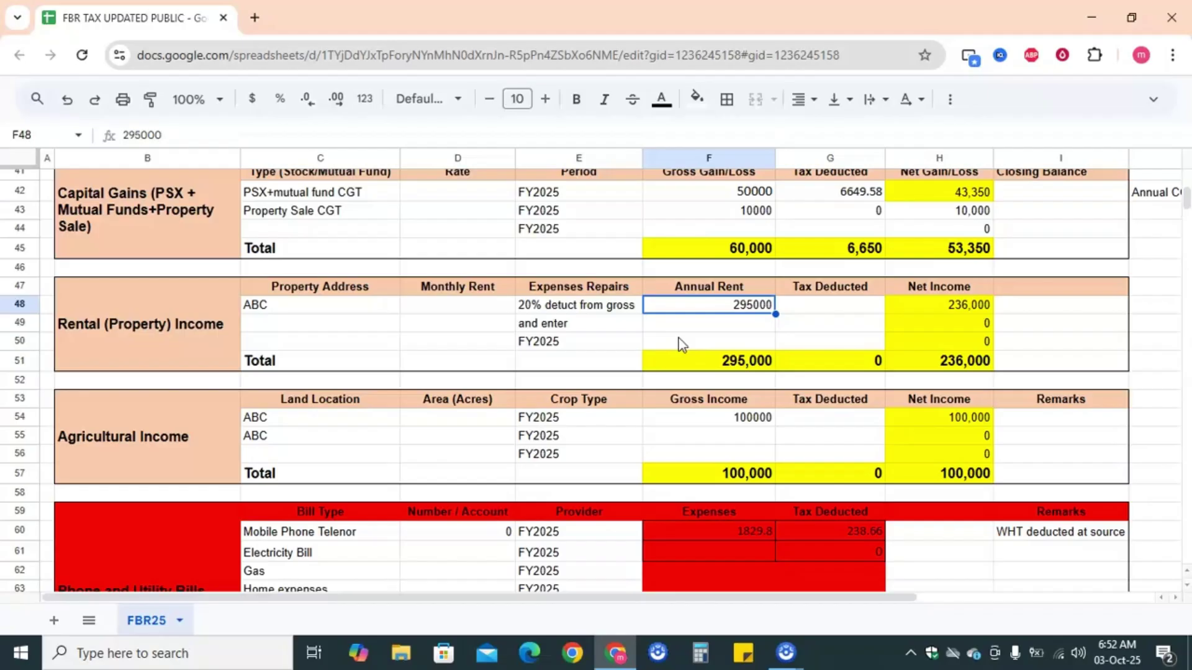
left_click(580, 348)
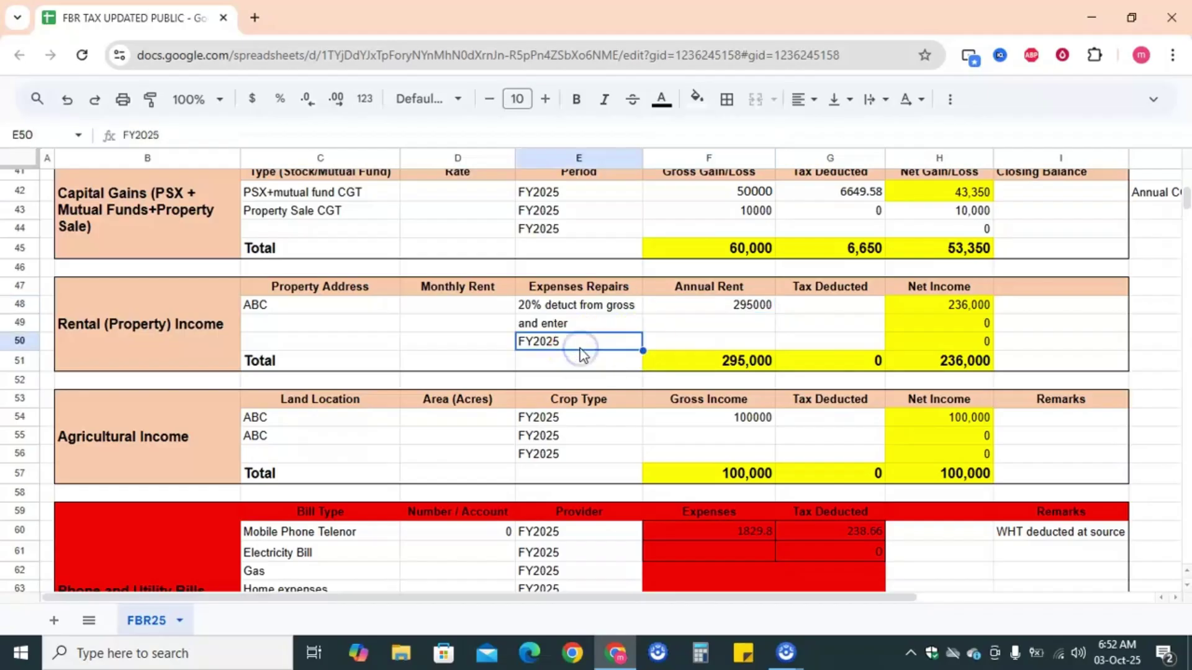
- Review the Agricultural Income table's gross income entries and the Phone and Utility Bills table below it
scroll(582, 355, "down", 2)
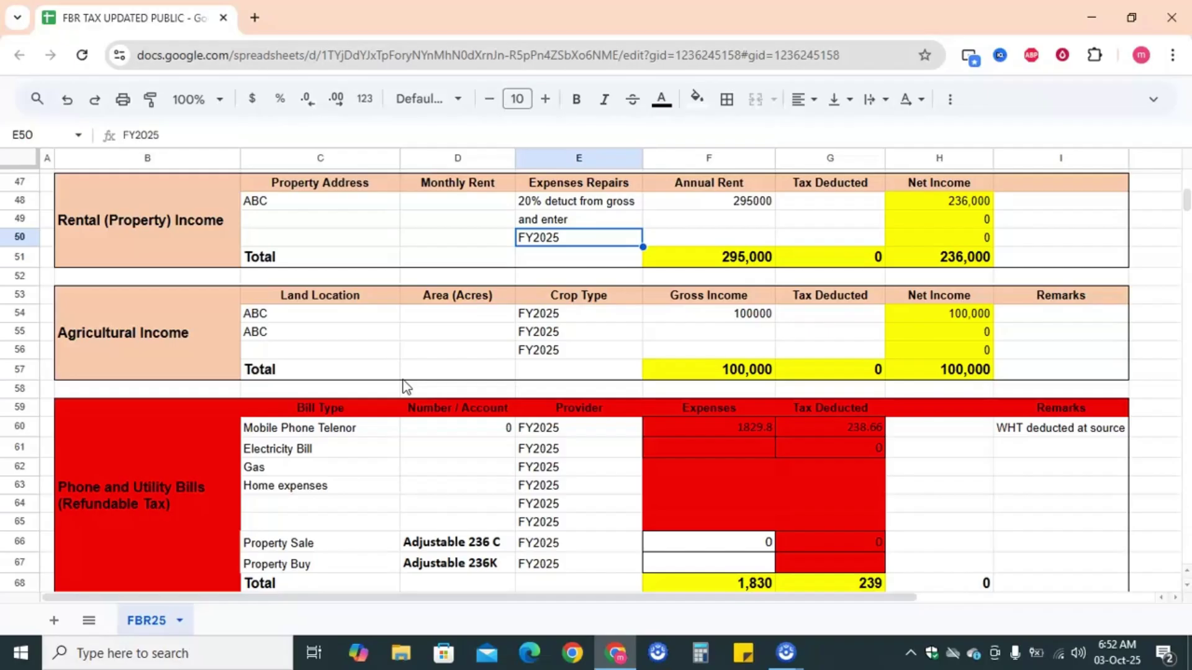
left_click(720, 323)
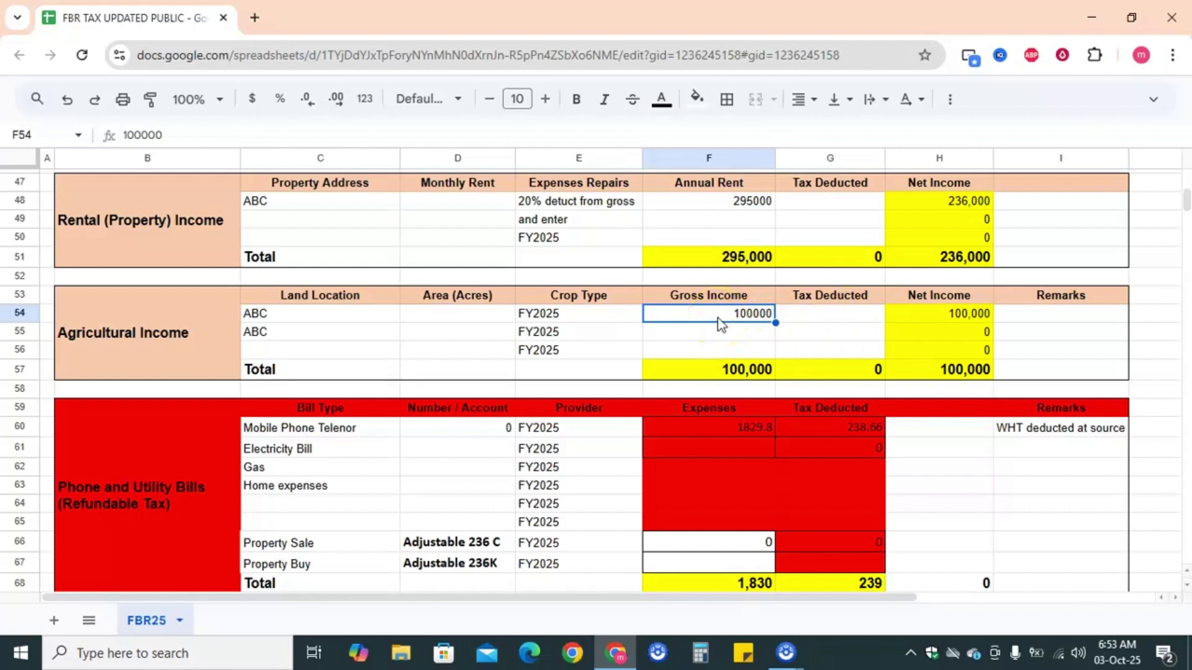
left_click(638, 339)
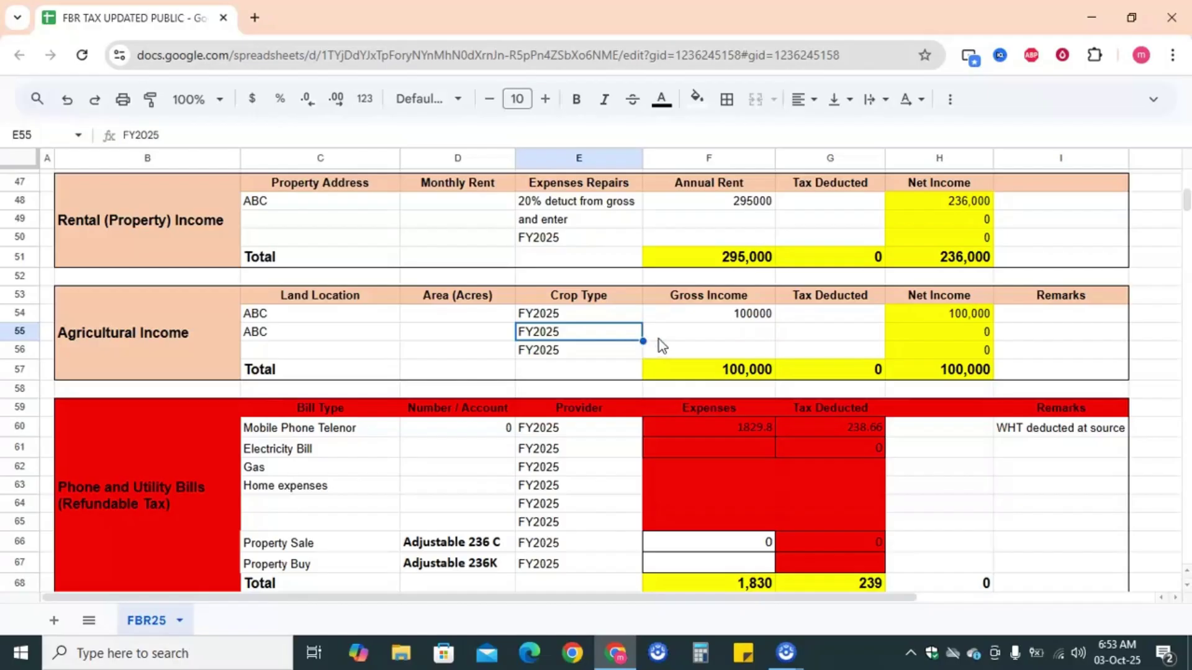
left_click(658, 339)
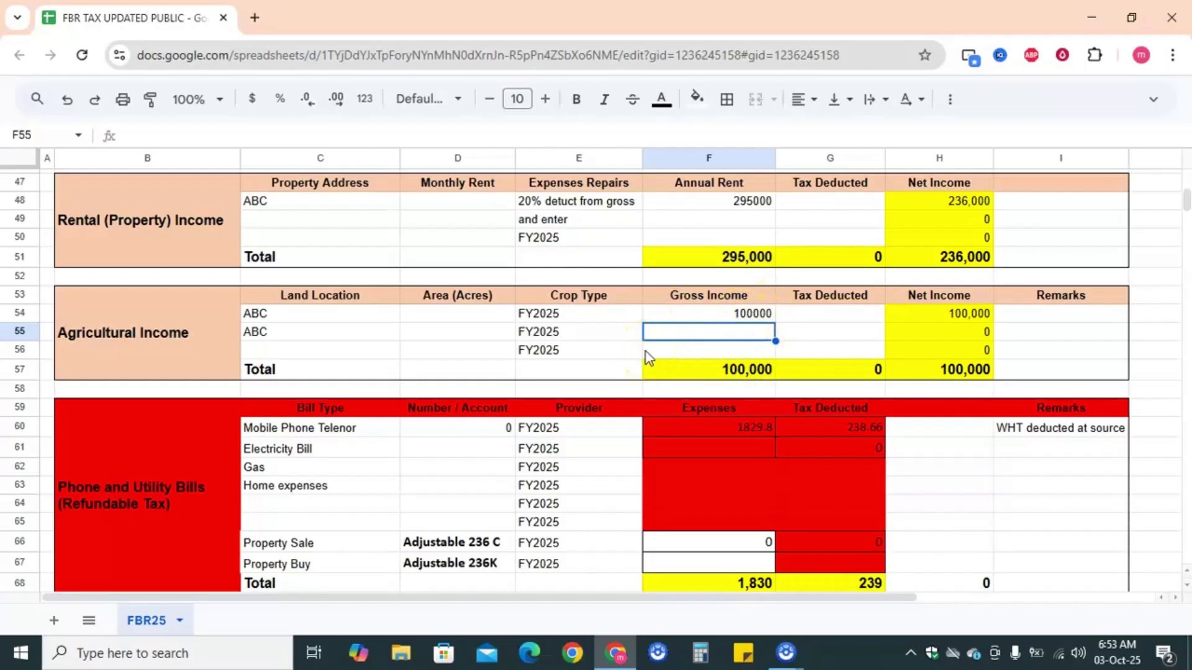
scroll(646, 351, "down", 3)
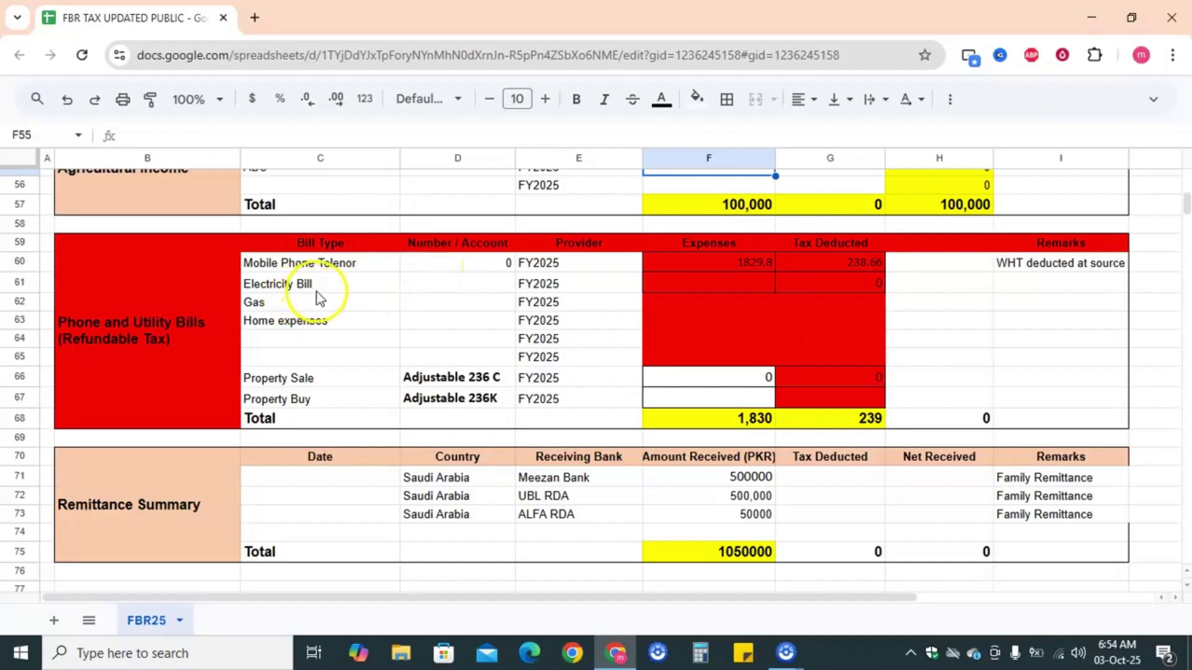
- Review the Phone and Utility Bills table's electricity, gas and home expenses rows and the tax deducted cells for Property Sale and Property Buy
left_click(723, 284)
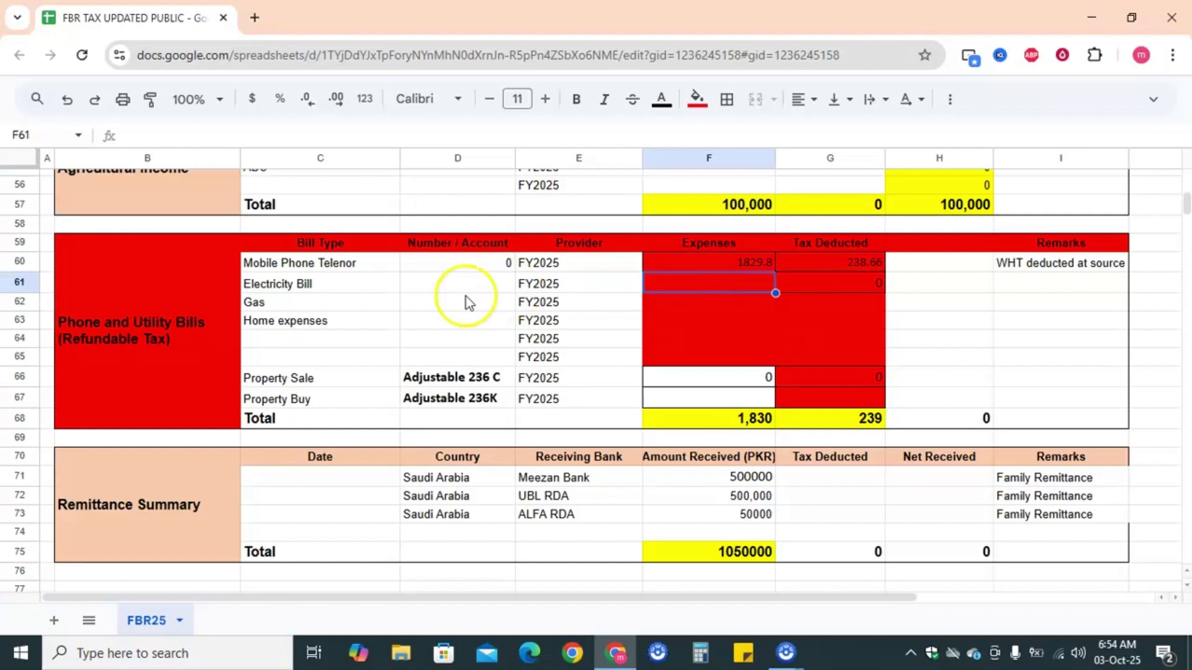
left_click(449, 300)
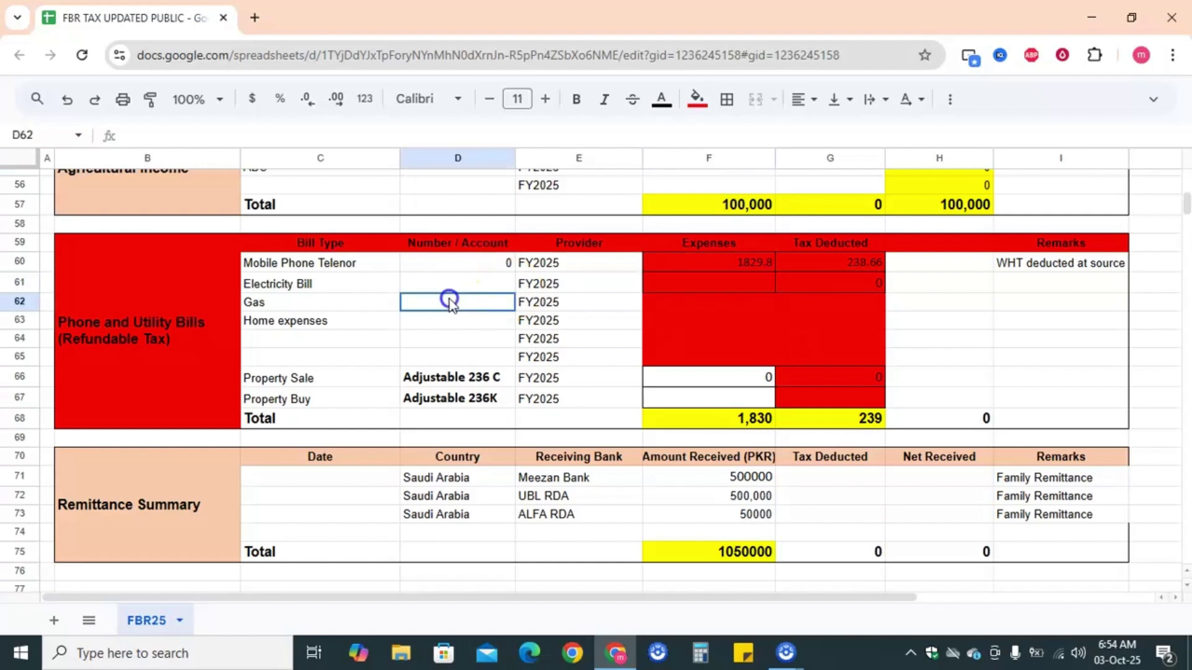
left_click(333, 322)
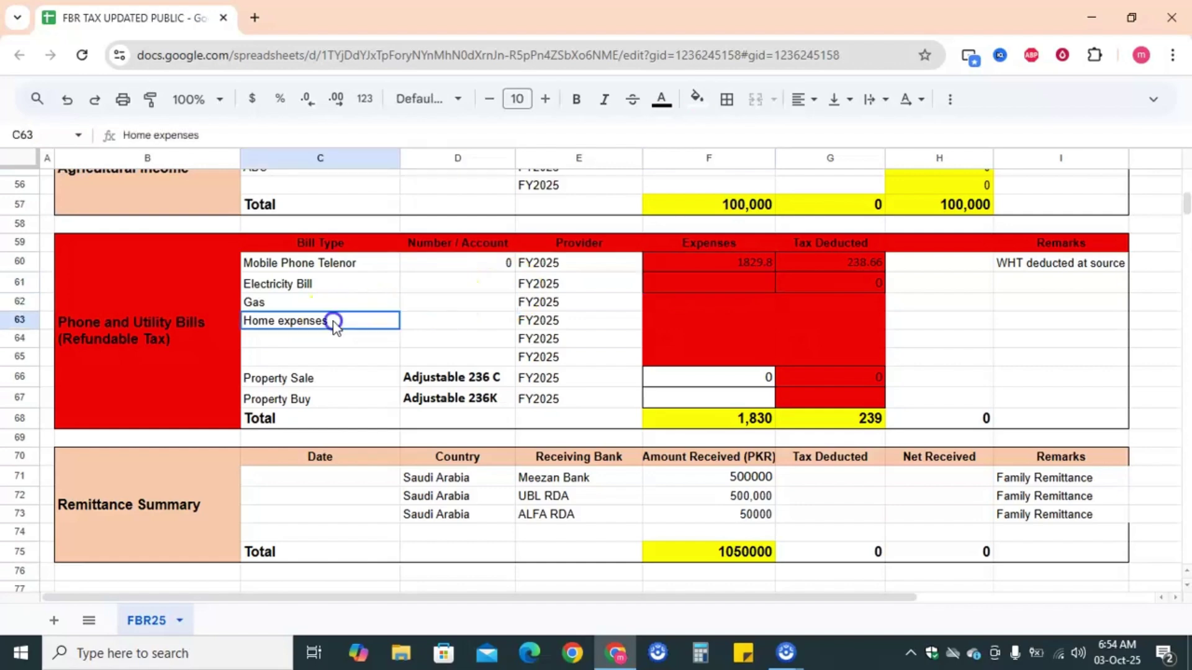
left_click(687, 321)
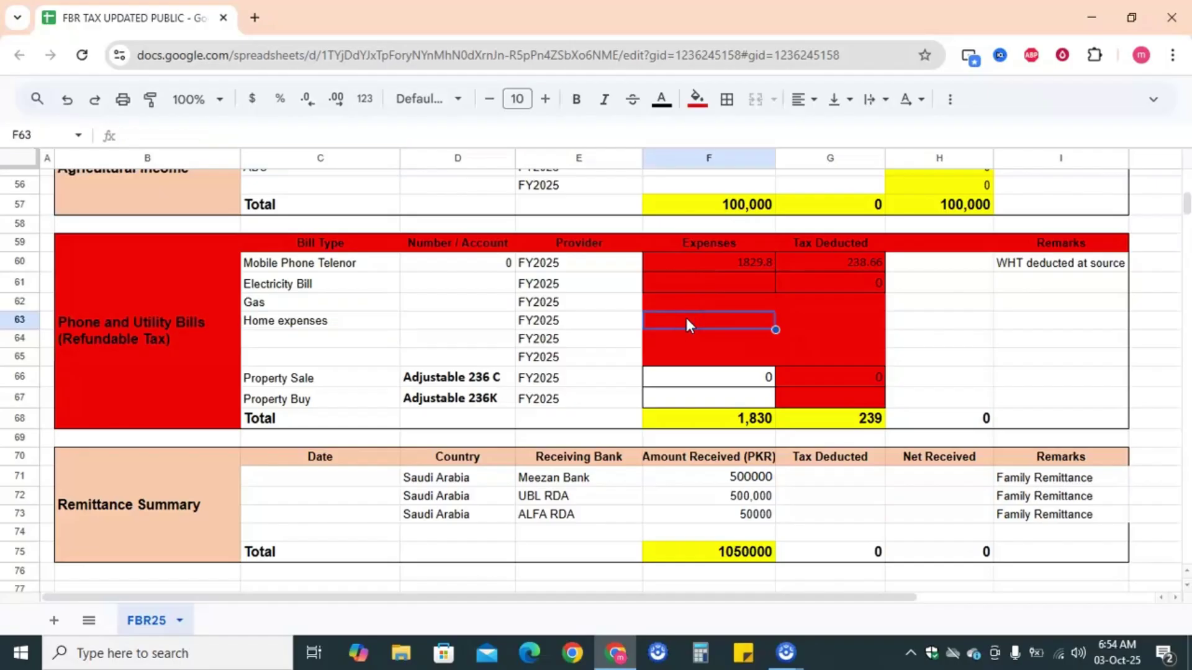
left_click(406, 328)
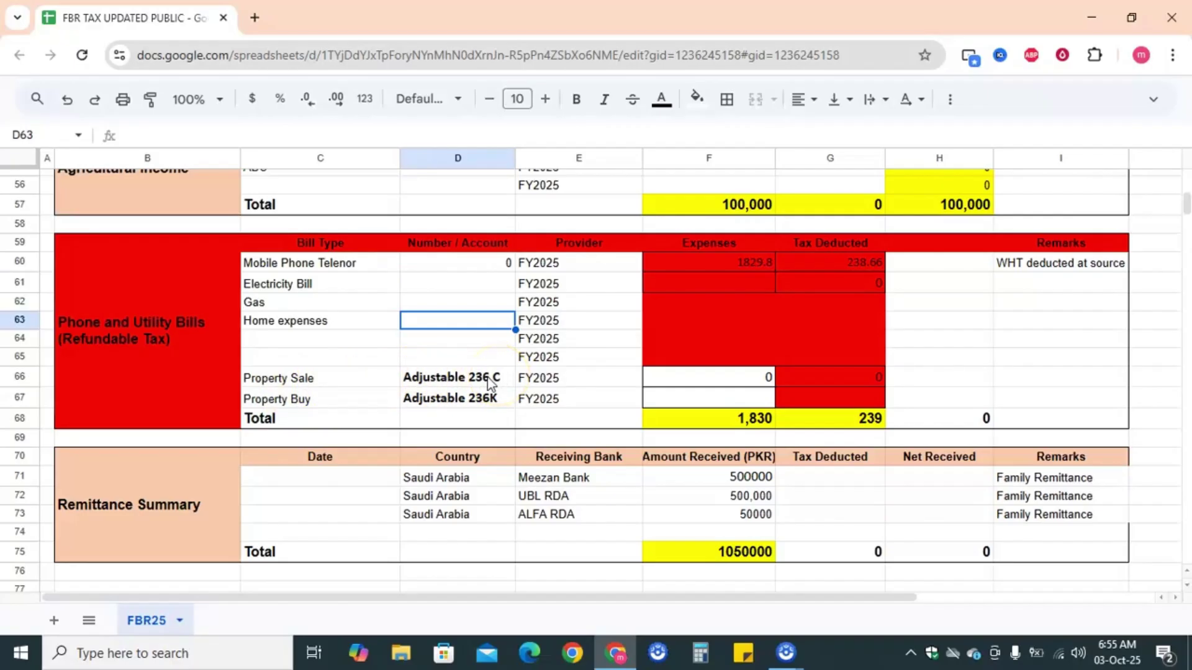
left_click(841, 382)
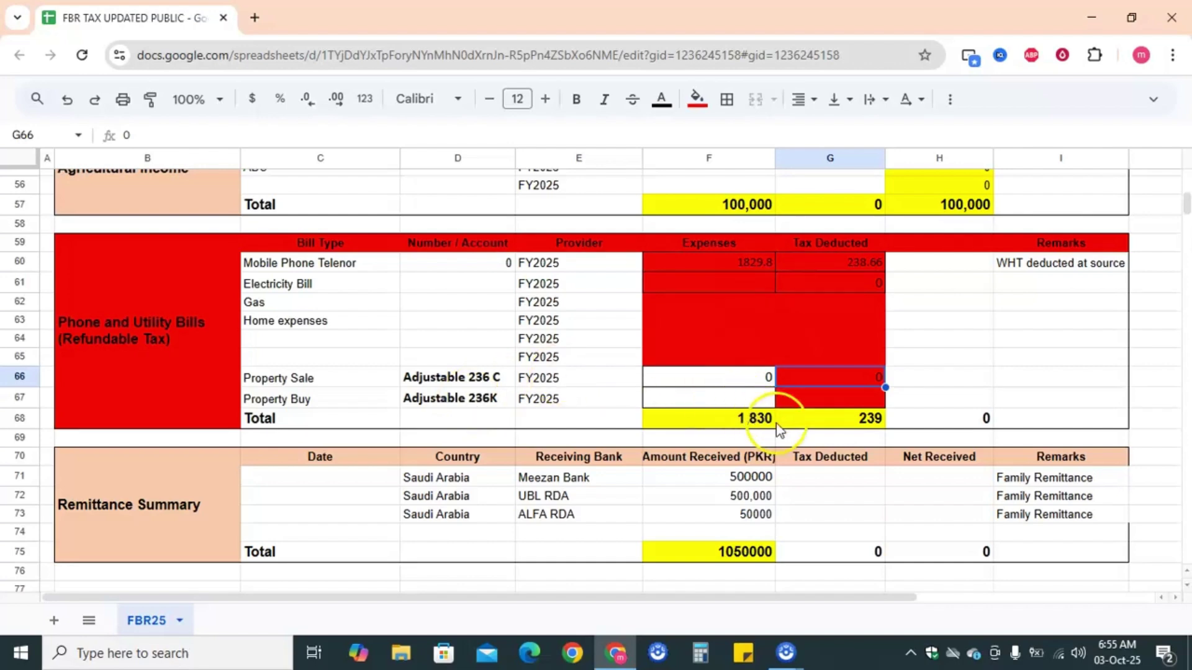
left_click(856, 398)
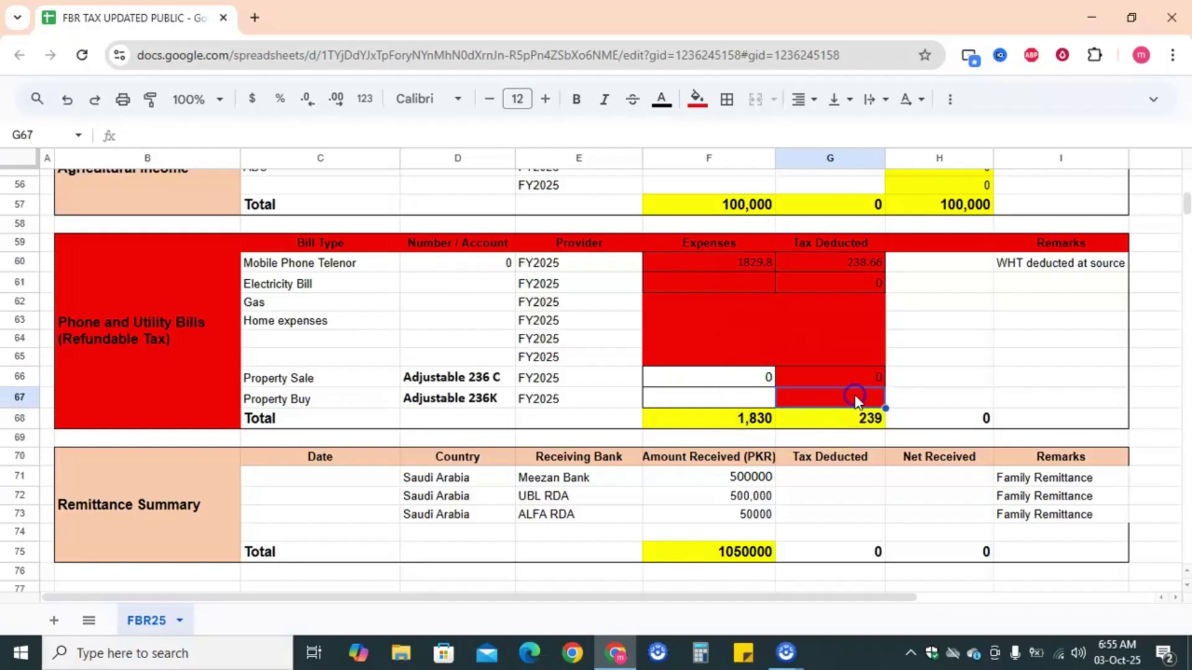
left_click(533, 398)
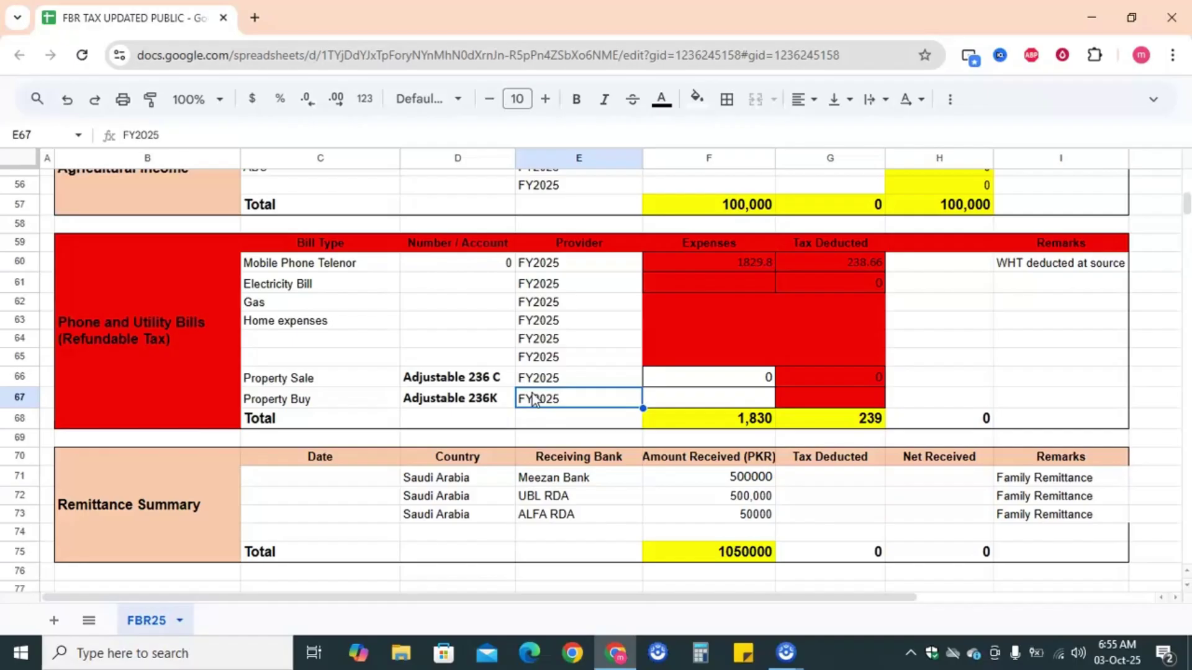
- Review the Remittance Summary's country, receiving bank and amount received entries, including the formula for the total amount
scroll(532, 393, "down", 3)
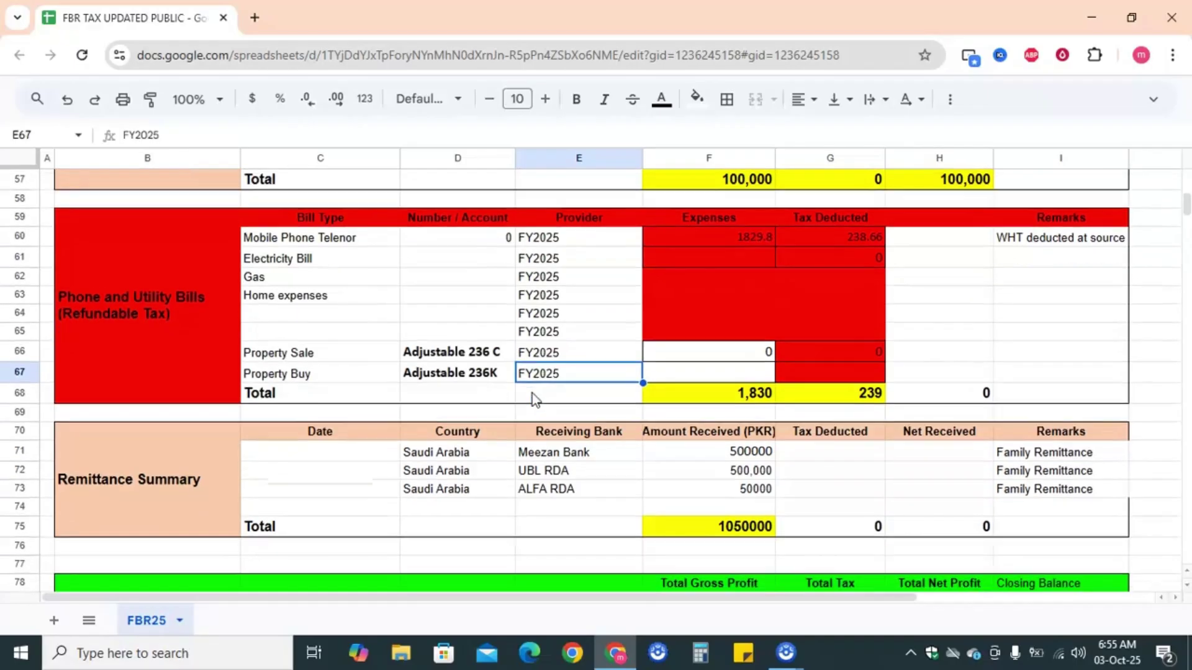
left_click(463, 447)
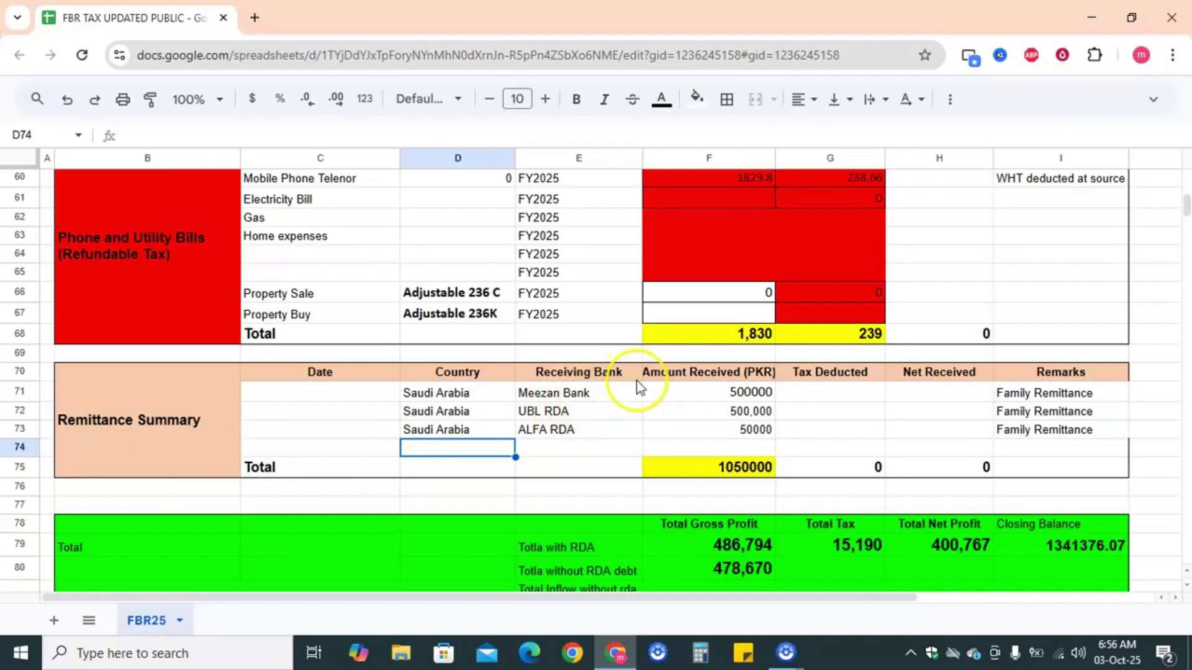
left_click(730, 394)
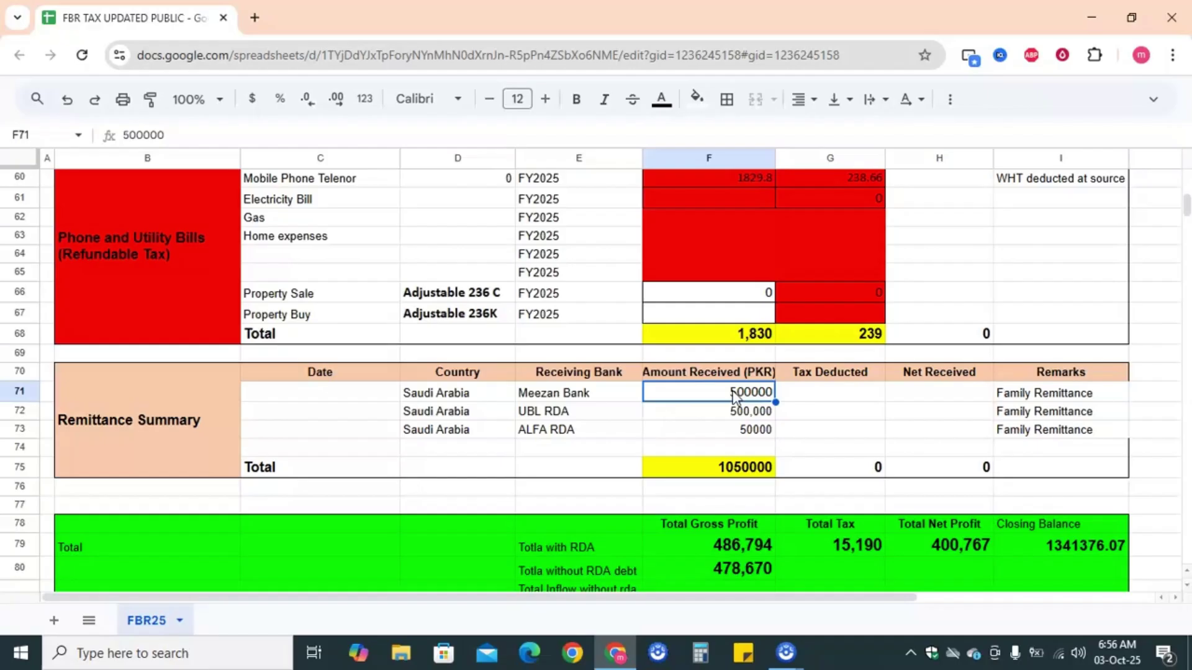
left_click(718, 411)
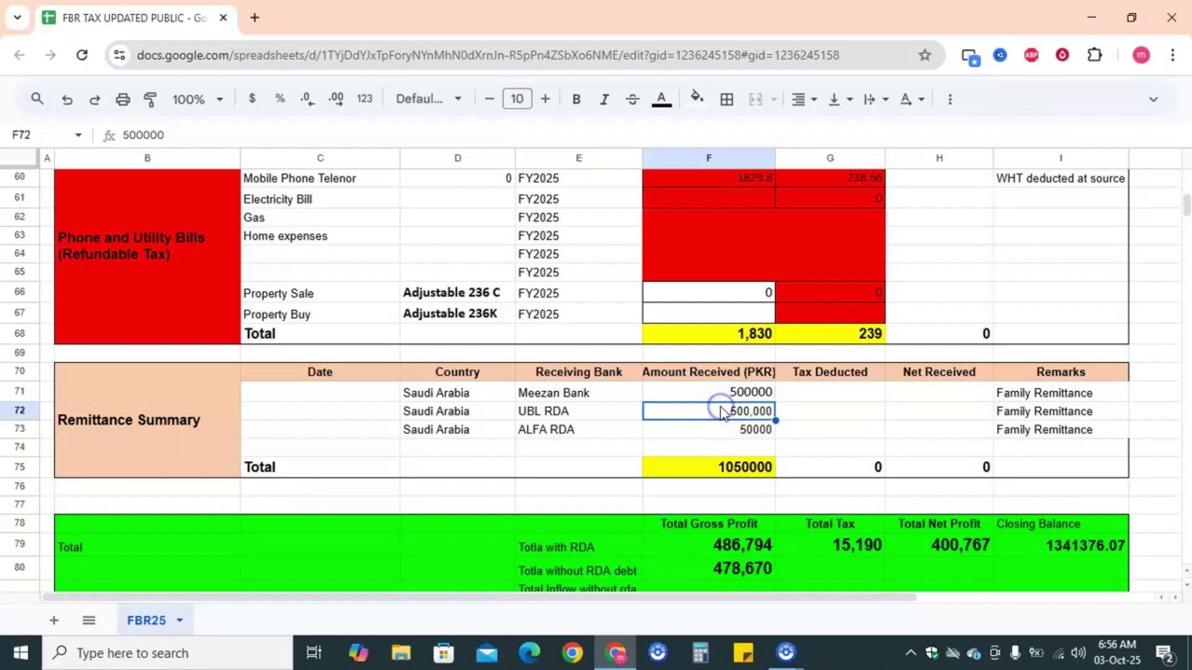
left_click(713, 431)
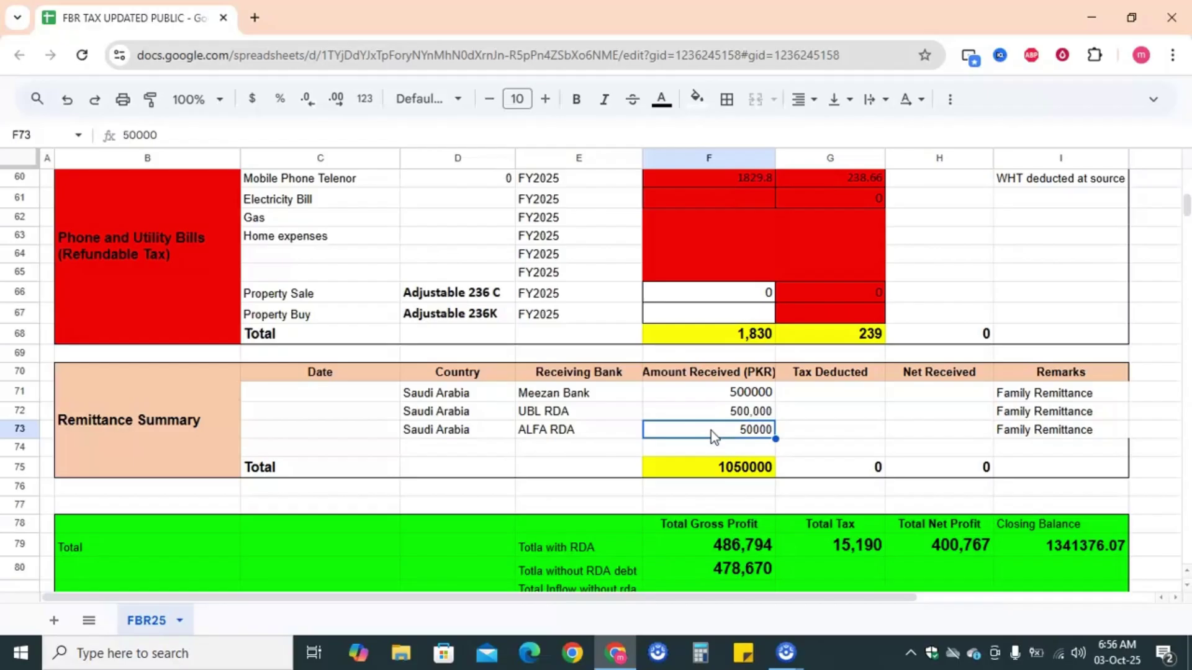
scroll(710, 431, "down", 1)
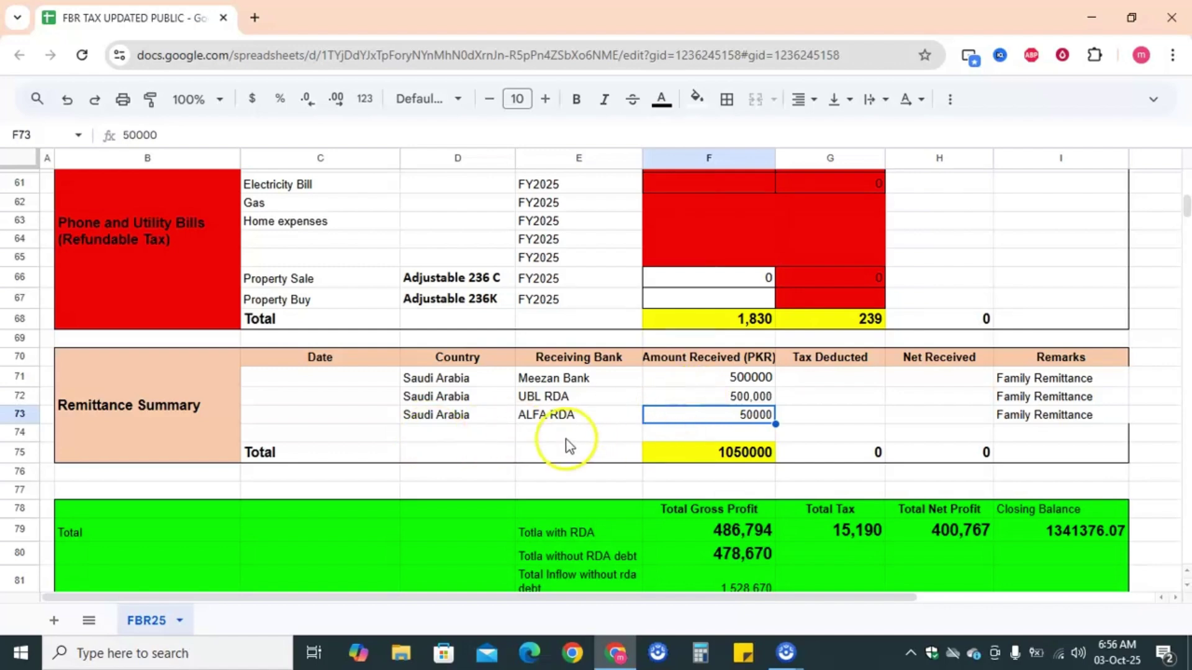
left_click(587, 432)
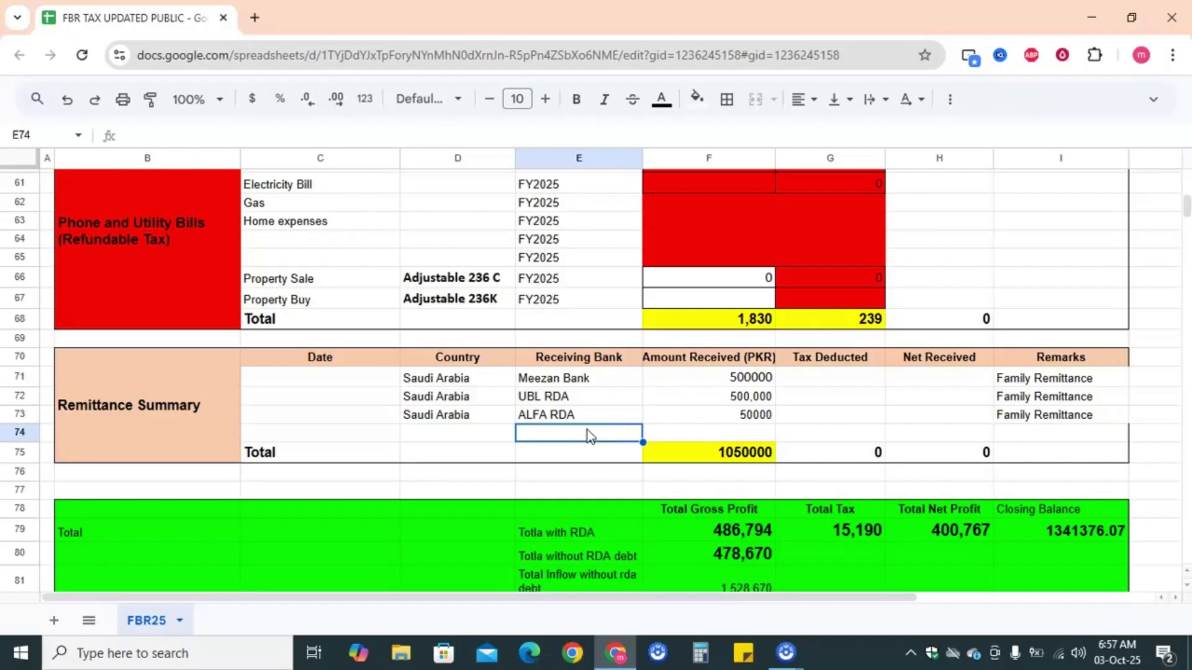
left_click(605, 439)
scroll(595, 437, "down", 2)
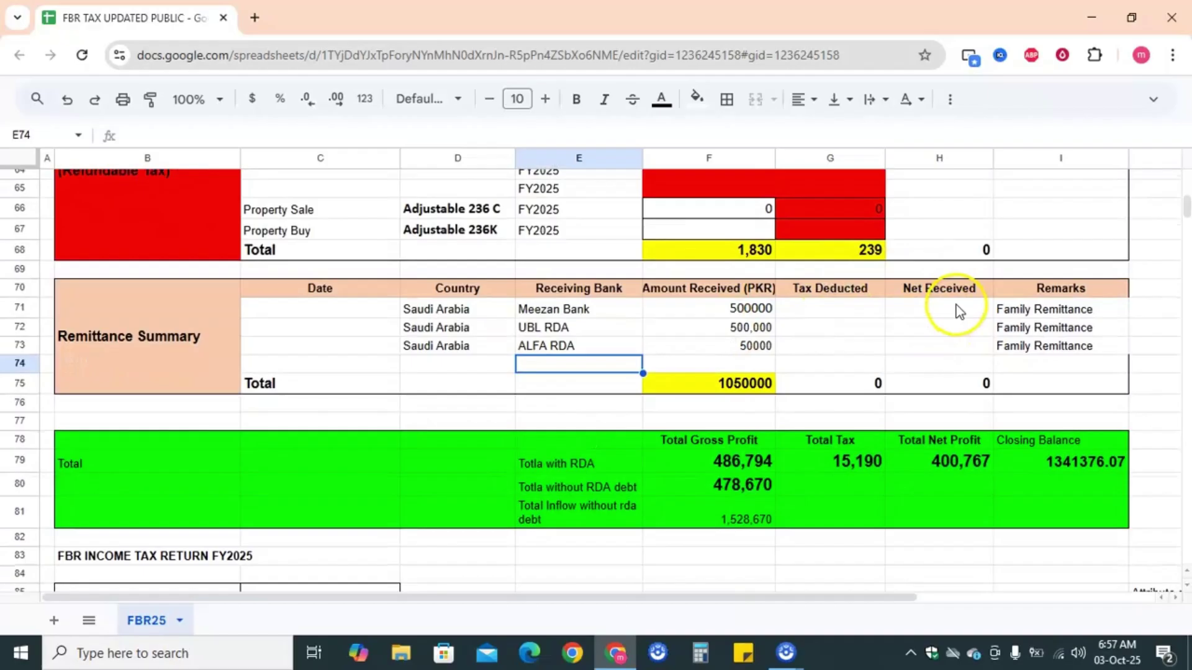
left_click(710, 386)
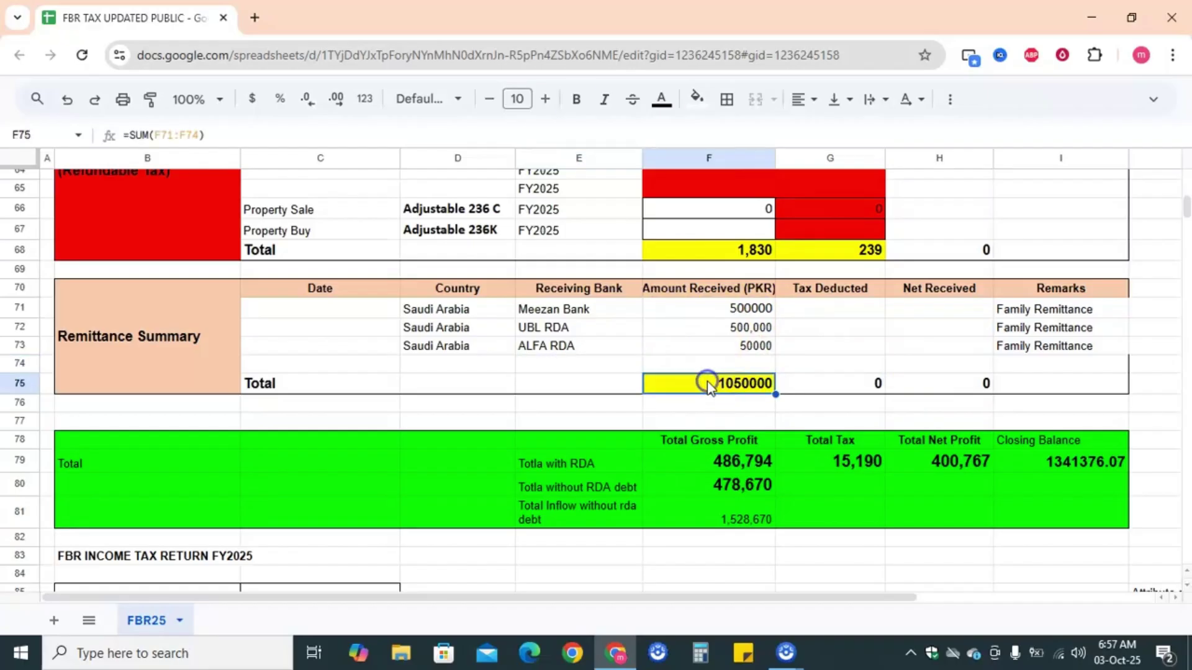
left_click(621, 384)
- Examine the overall totals block and the FBR Income Tax Return FY2025 summary, comparing its property income with the Rental (Property) Income table
scroll(621, 380, "down", 3)
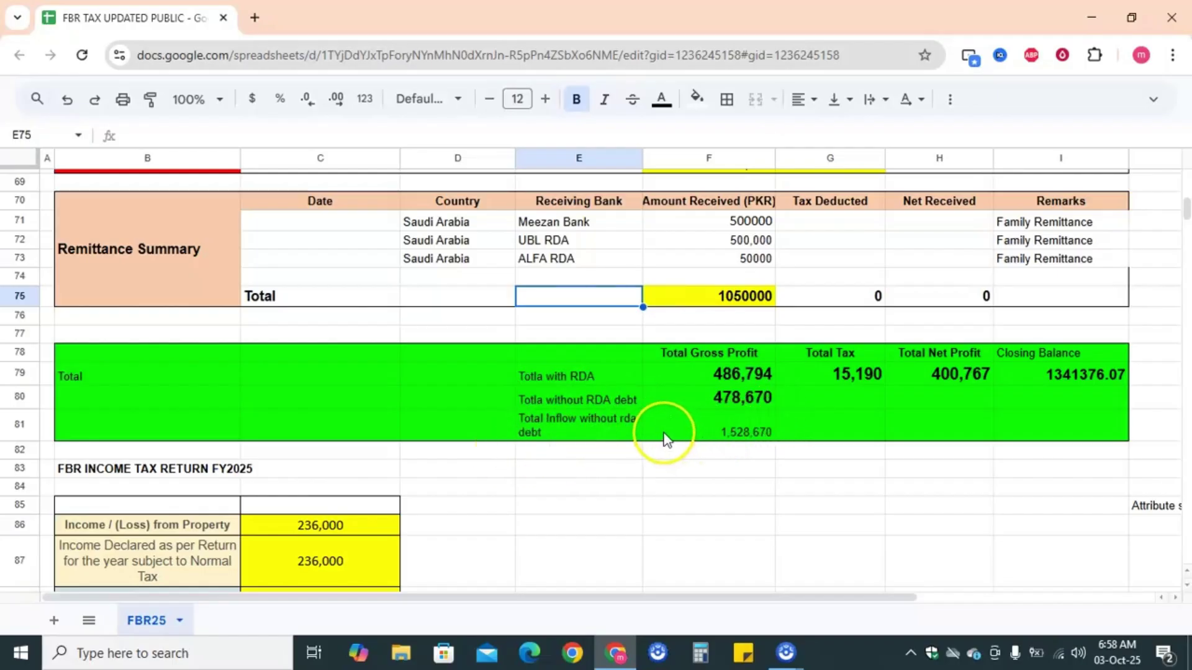
scroll(621, 482, "down", 1)
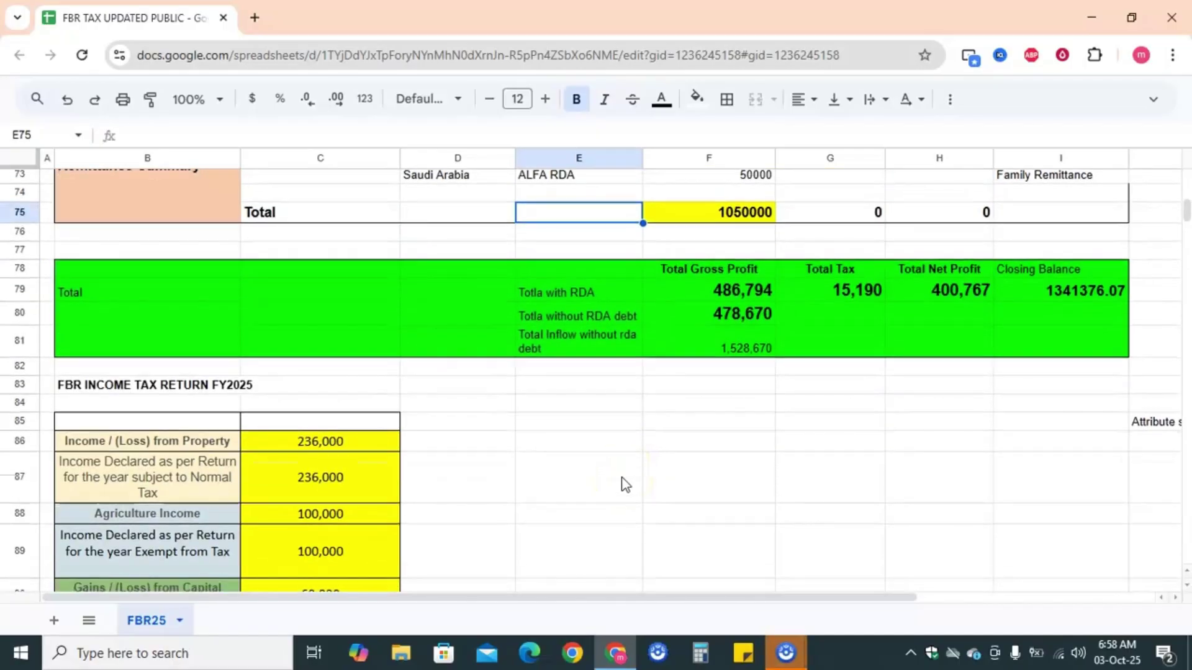
scroll(625, 484, "down", 3)
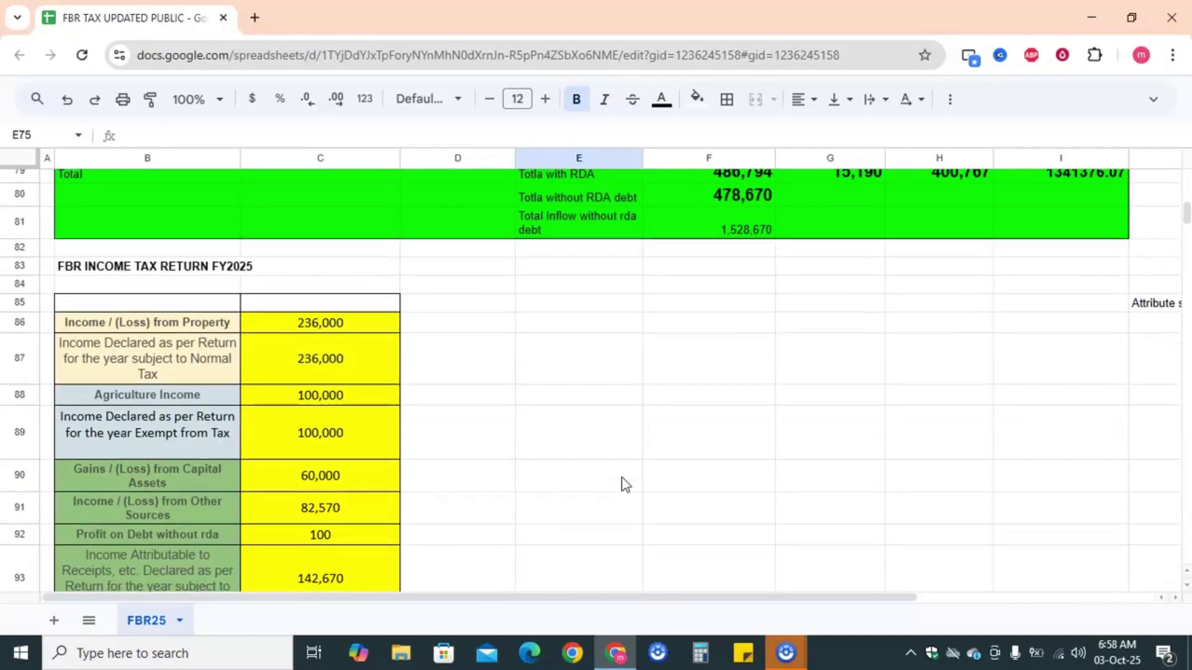
scroll(624, 484, "down", 1)
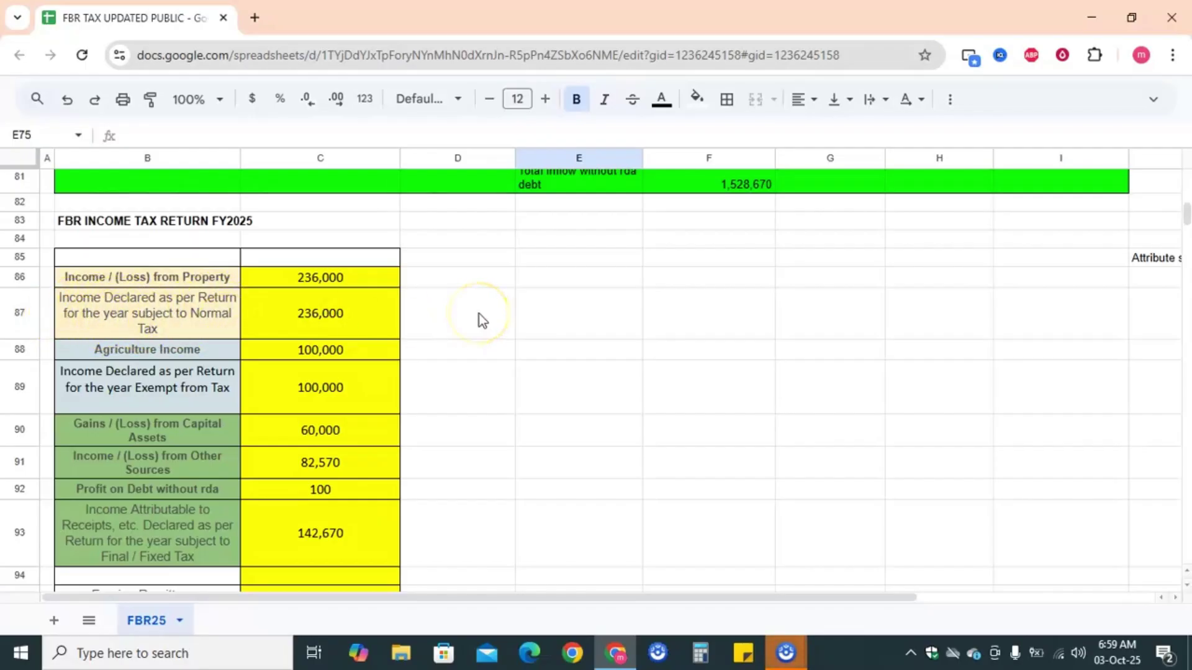
scroll(482, 320, "down", 2)
scroll(479, 314, "up", 2)
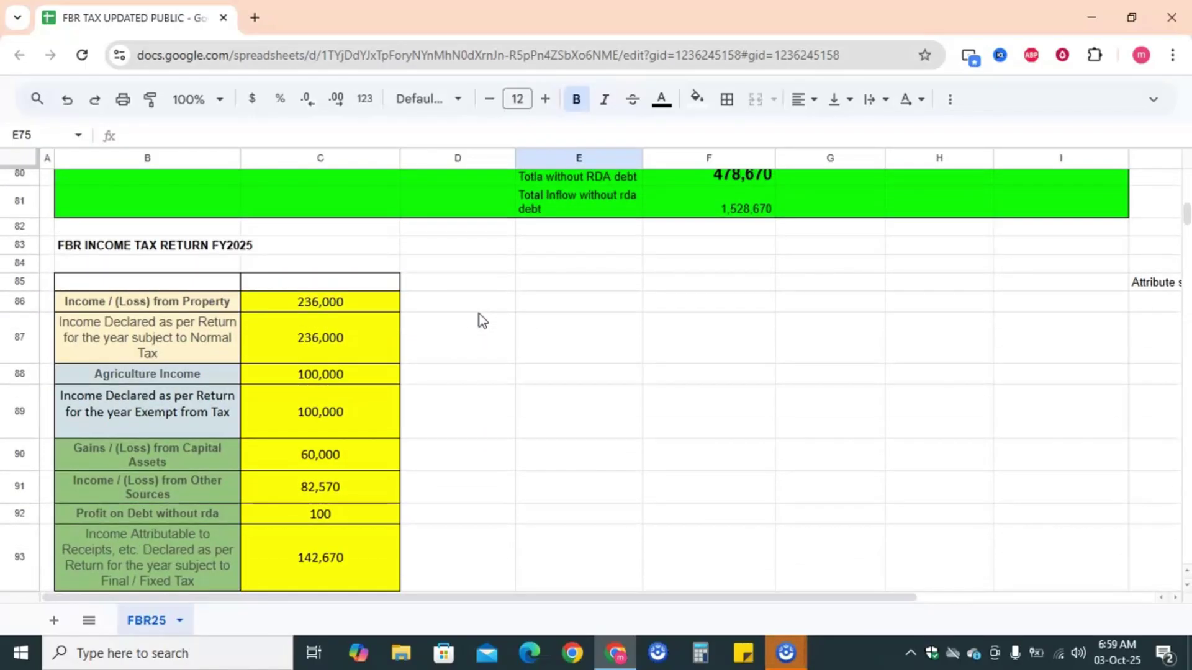
scroll(646, 375, "up", 10)
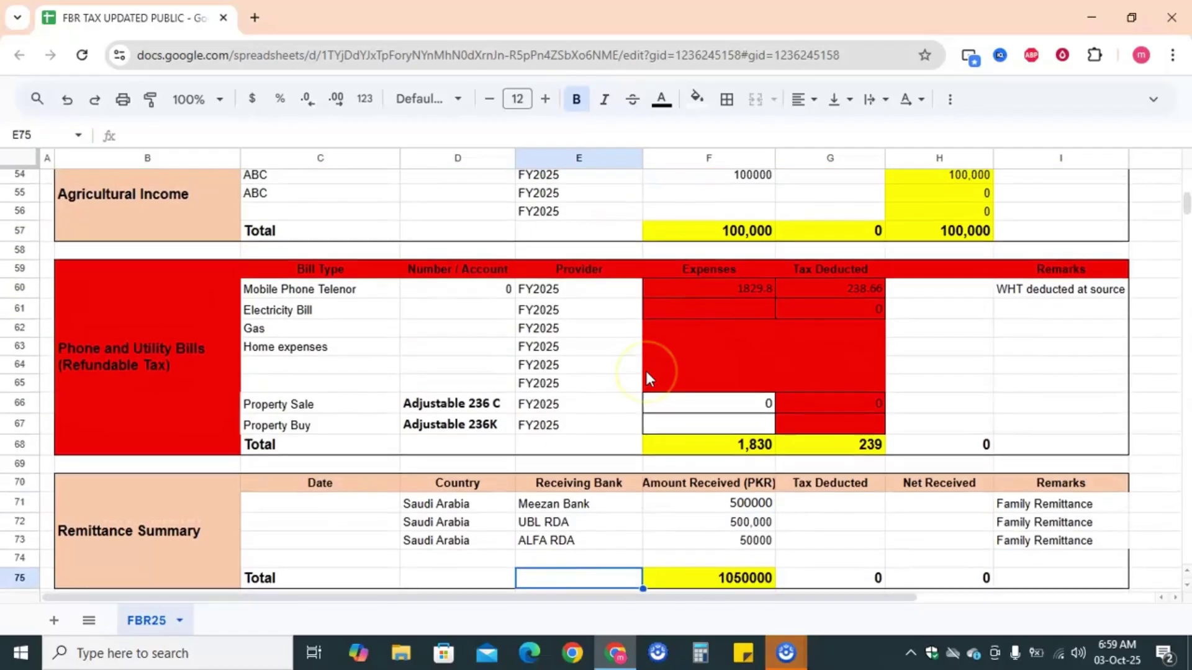
scroll(646, 368, "up", 3)
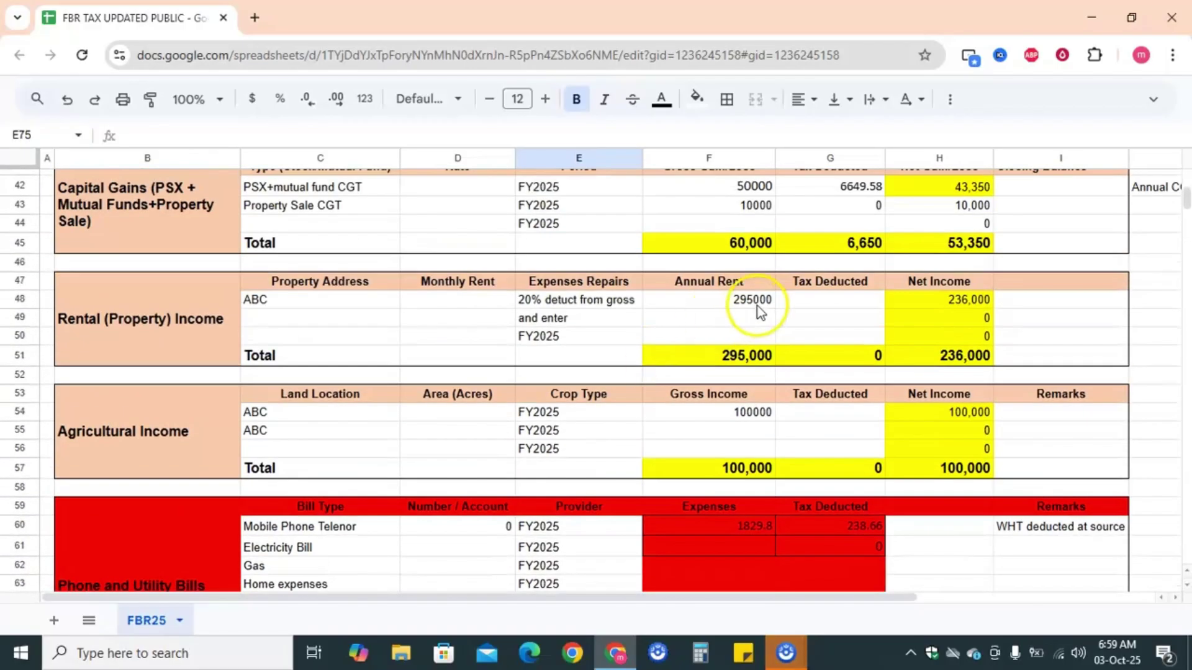
scroll(662, 338, "down", 10)
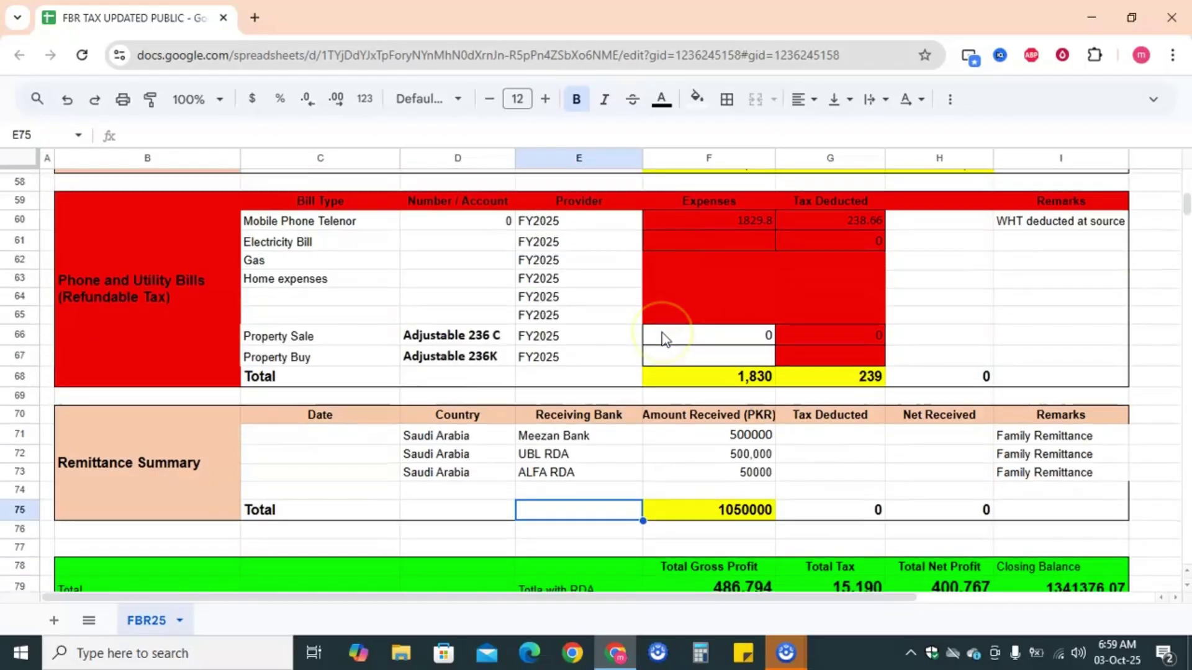
scroll(661, 339, "down", 2)
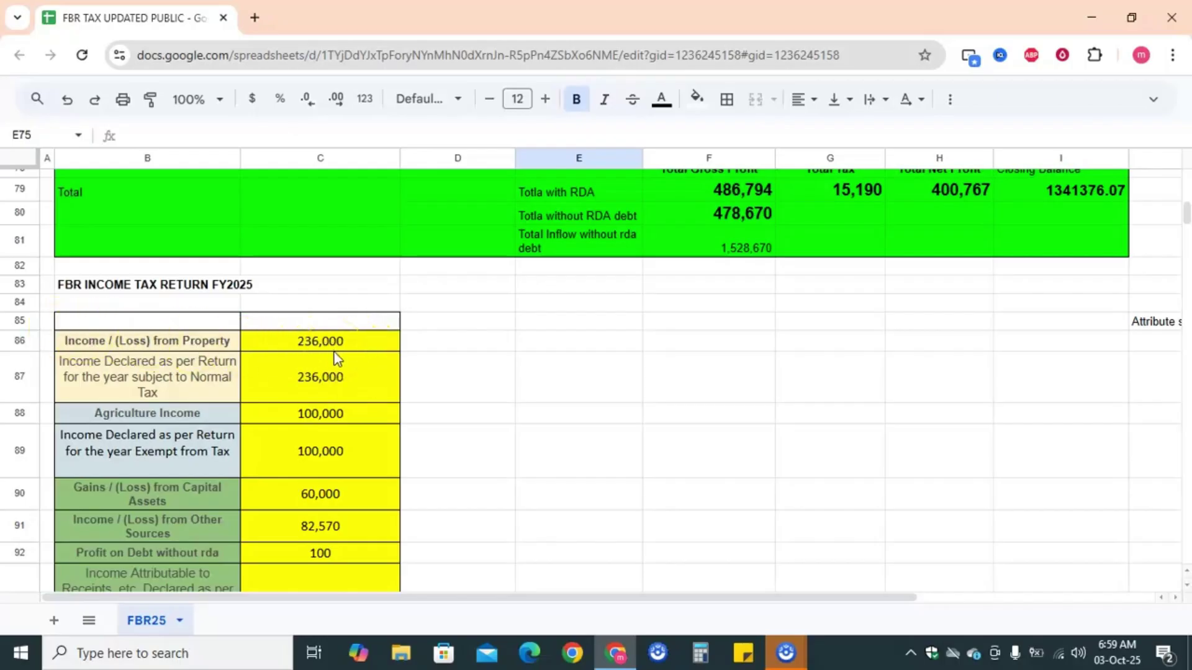
scroll(479, 389, "down", 1)
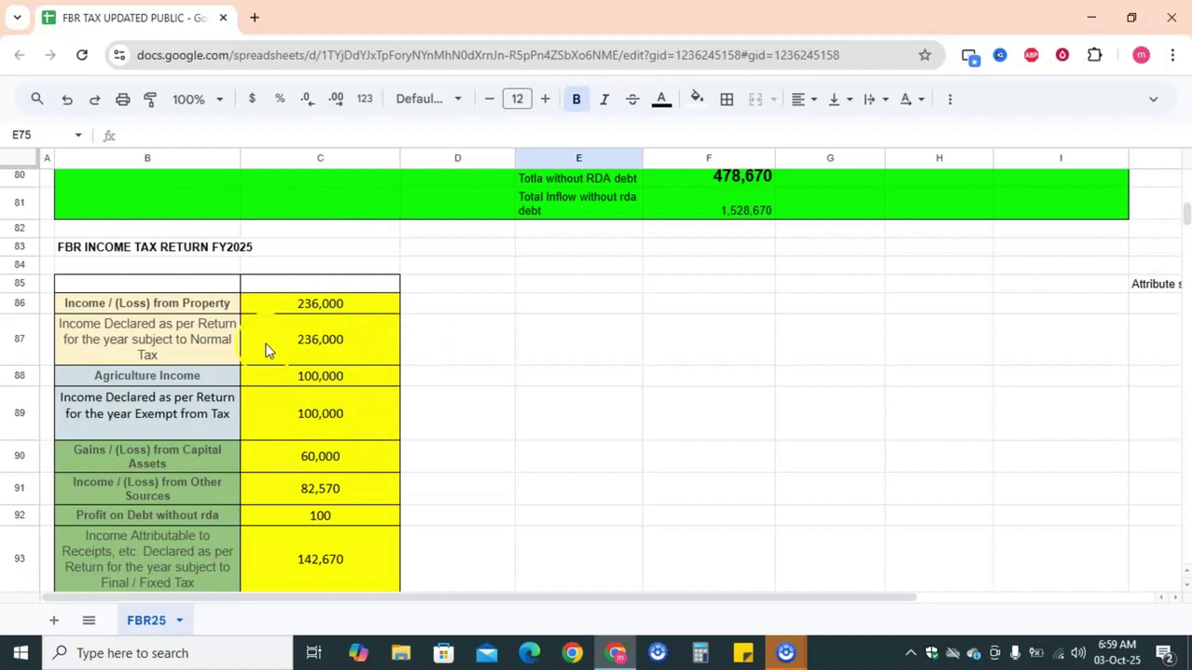
- Compare the tax return summary's agriculture, capital gains, other sources, remittance, tax and expense rows with the source tables above
scroll(757, 411, "up", 5)
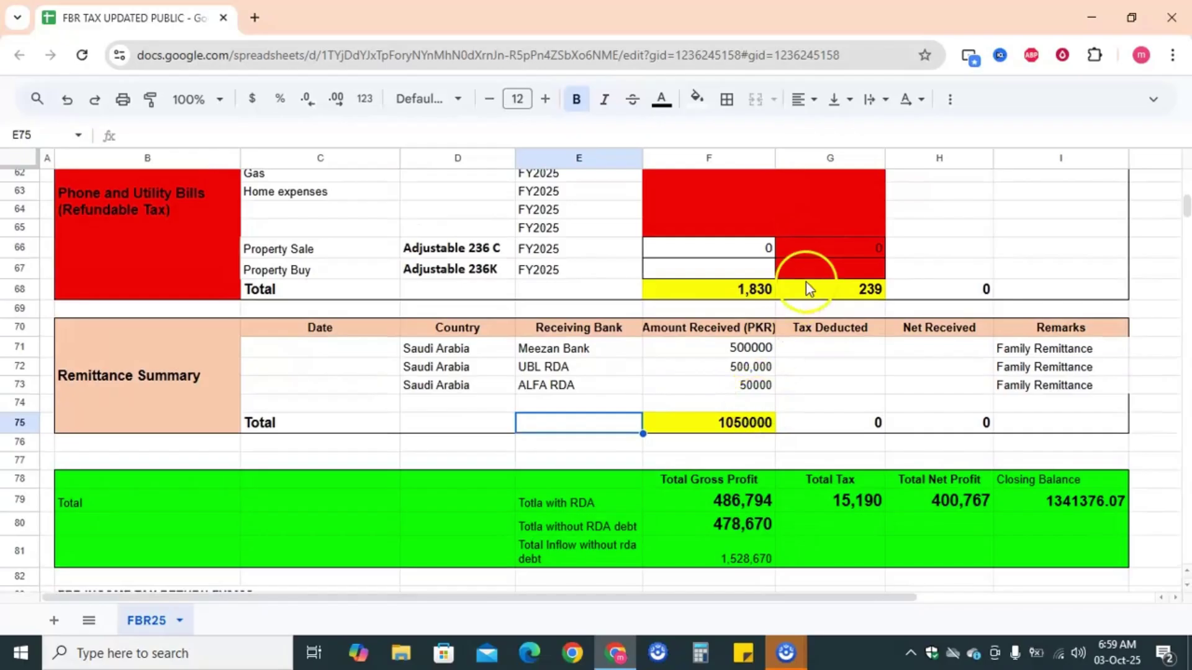
scroll(657, 397, "down", 7)
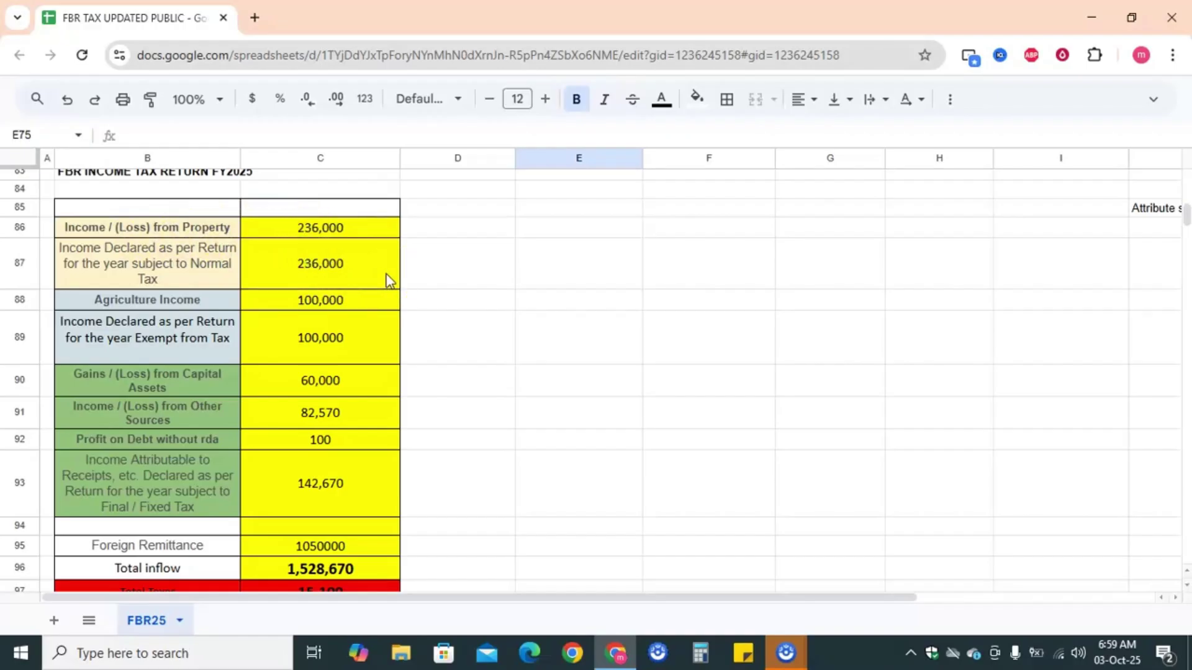
scroll(522, 285, "up", 7)
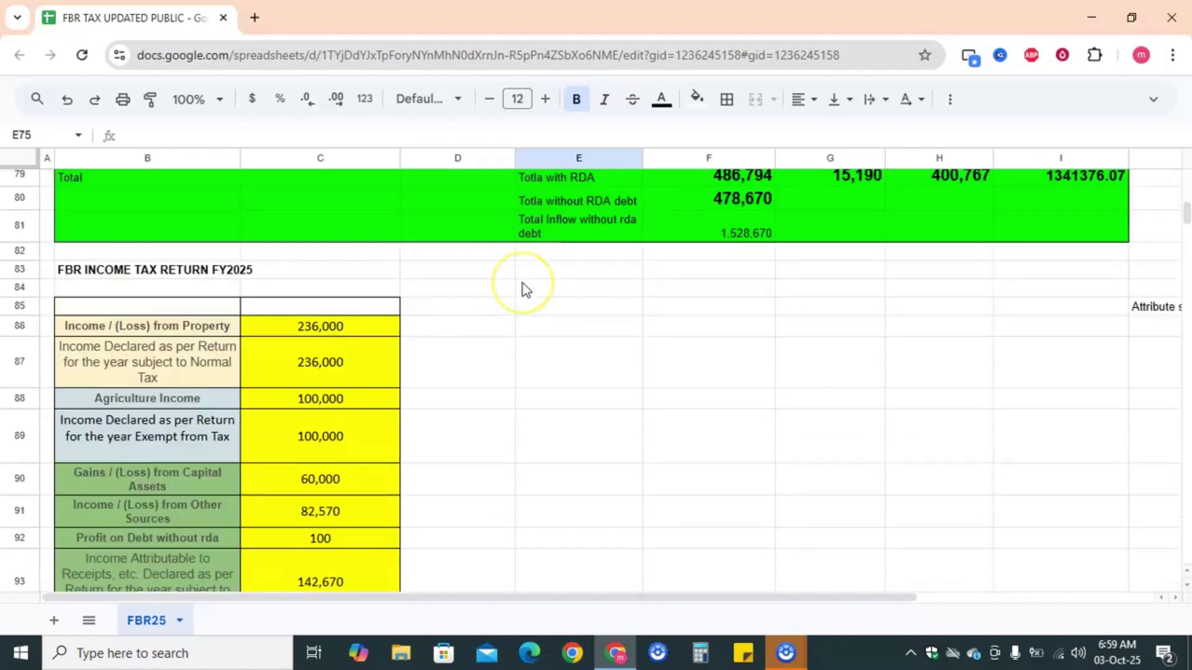
scroll(560, 371, "down", 5)
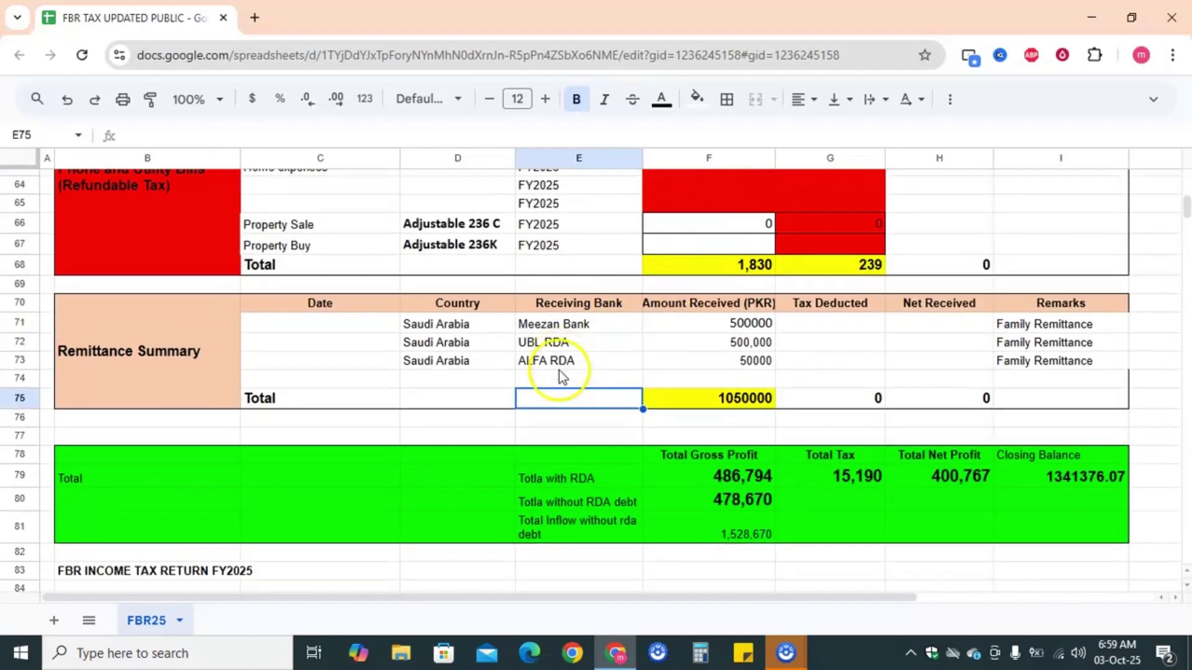
scroll(560, 371, "down", 1)
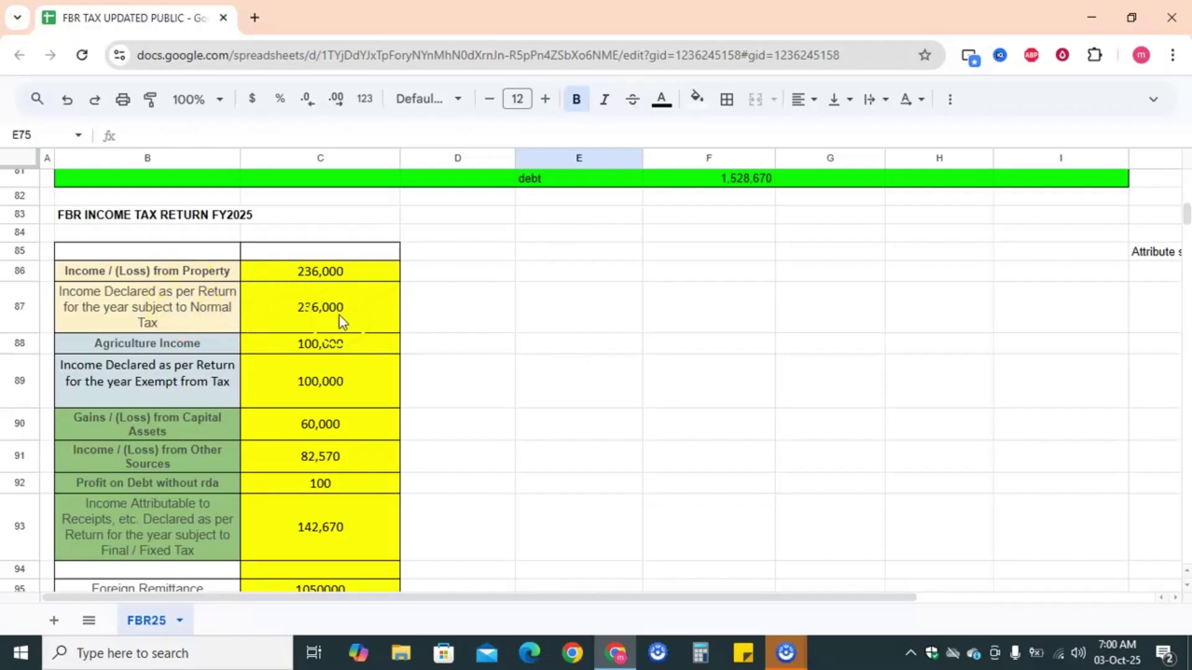
scroll(469, 363, "down", 2)
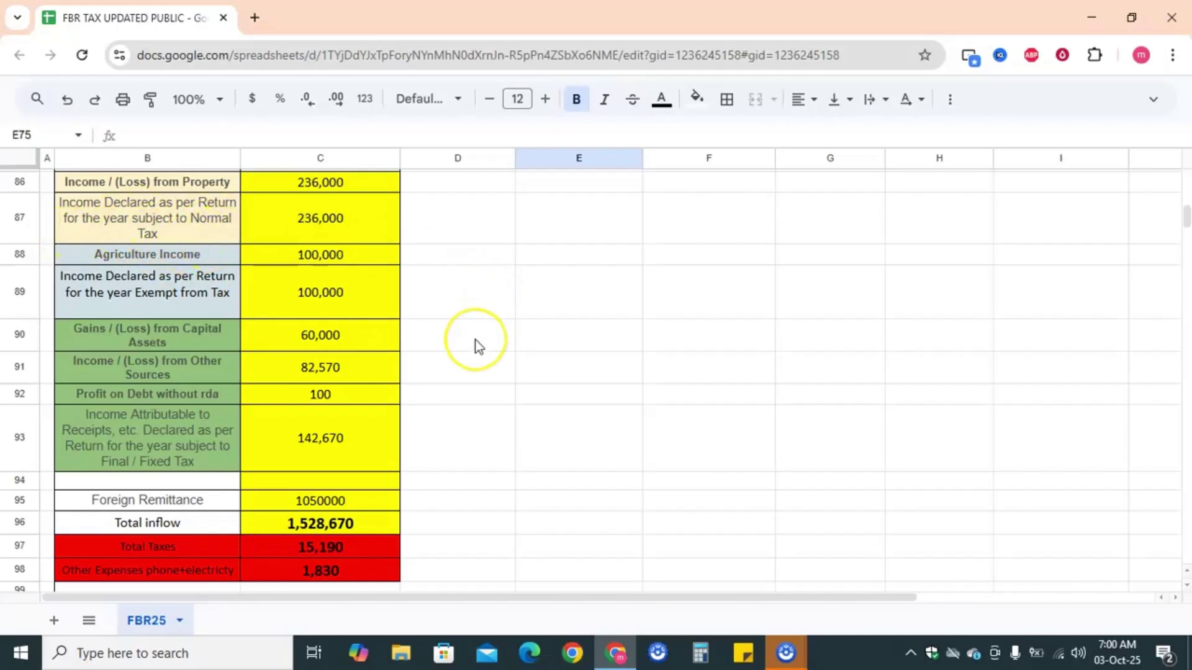
scroll(476, 340, "down", 1)
scroll(475, 346, "down", 1)
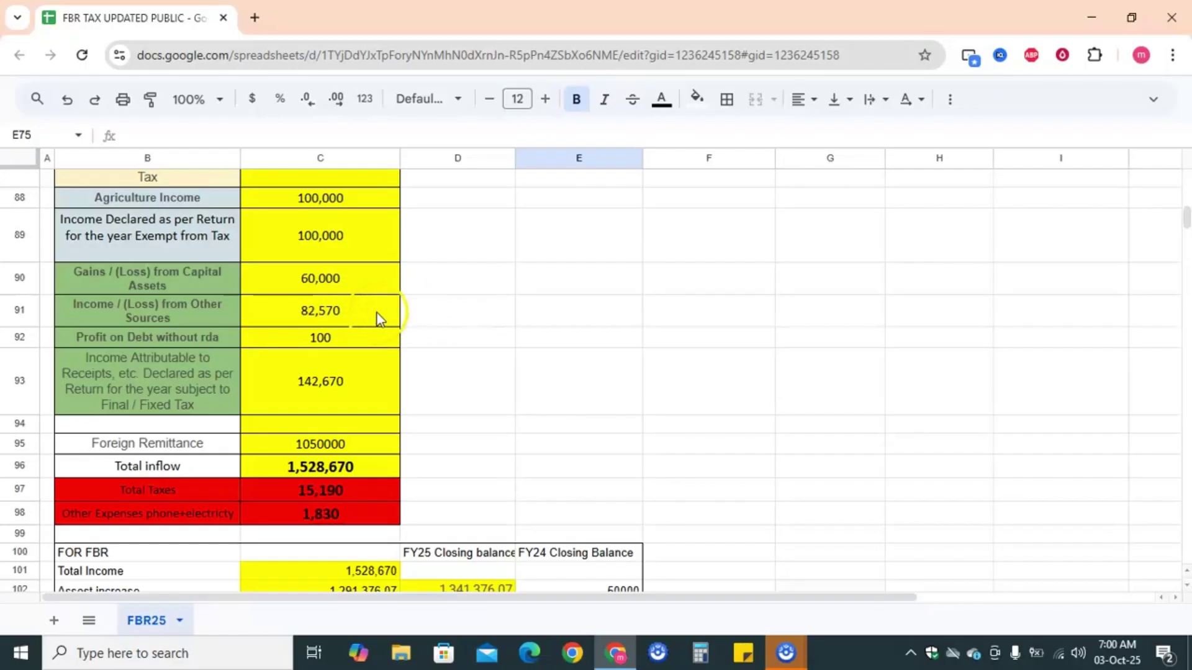
scroll(525, 311, "up", 20)
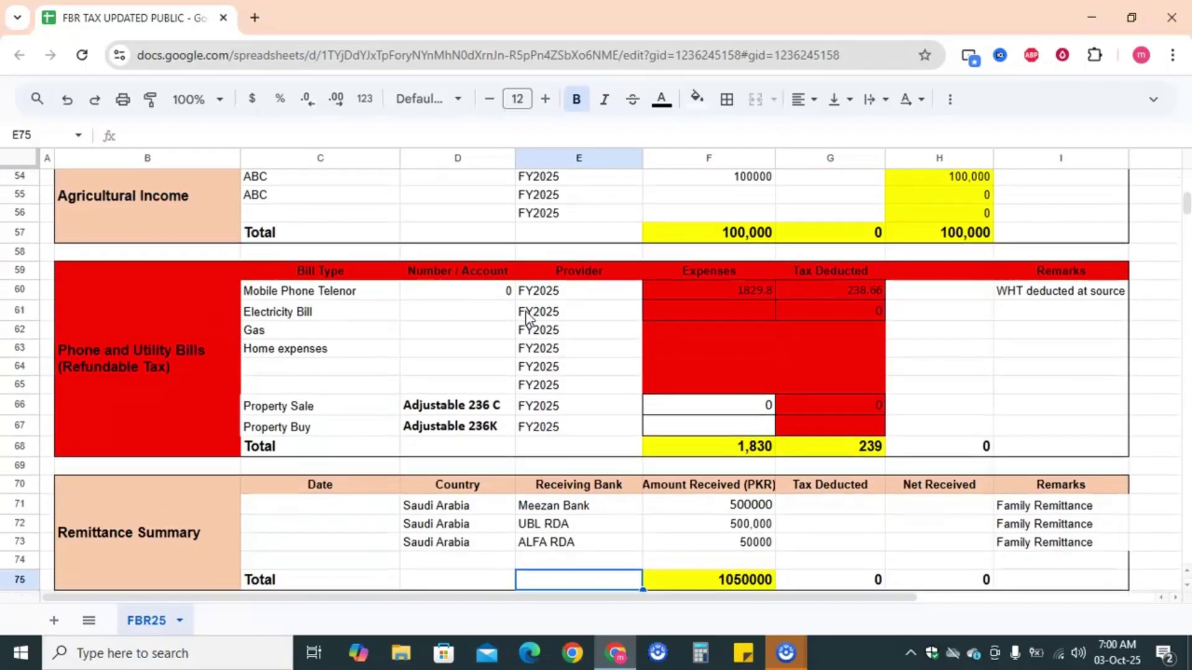
- Compare the tax return summary's profit on debt without RDA row with the Bank Profit Income and other profit tables
scroll(525, 318, "up", 5)
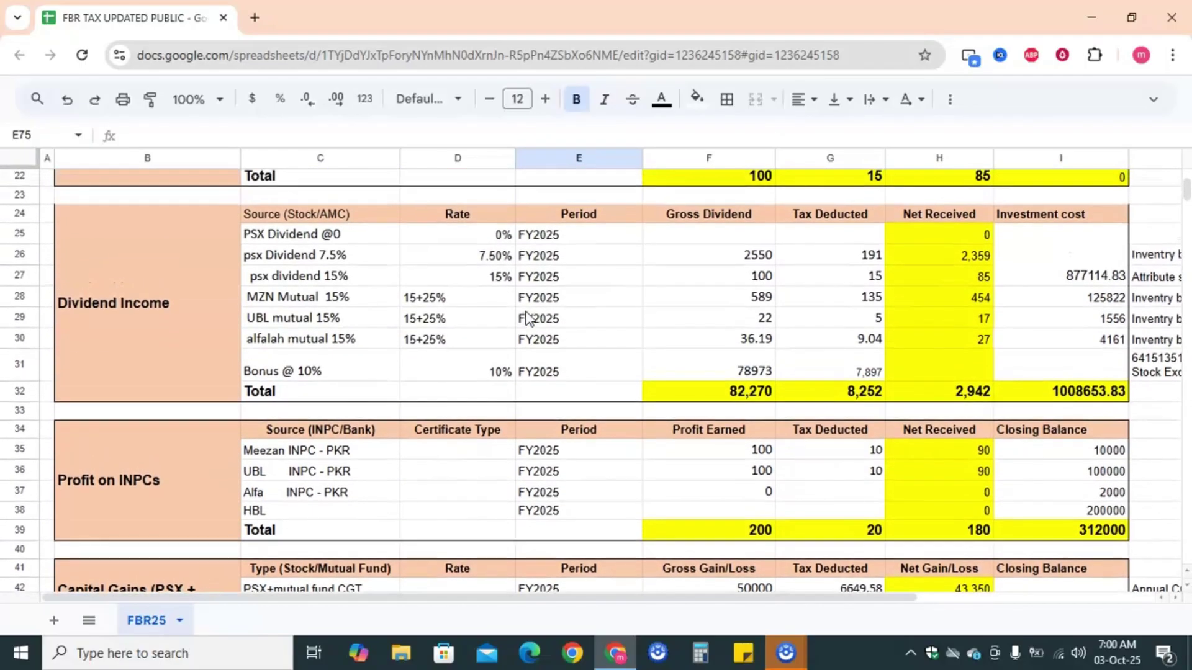
scroll(526, 318, "down", 20)
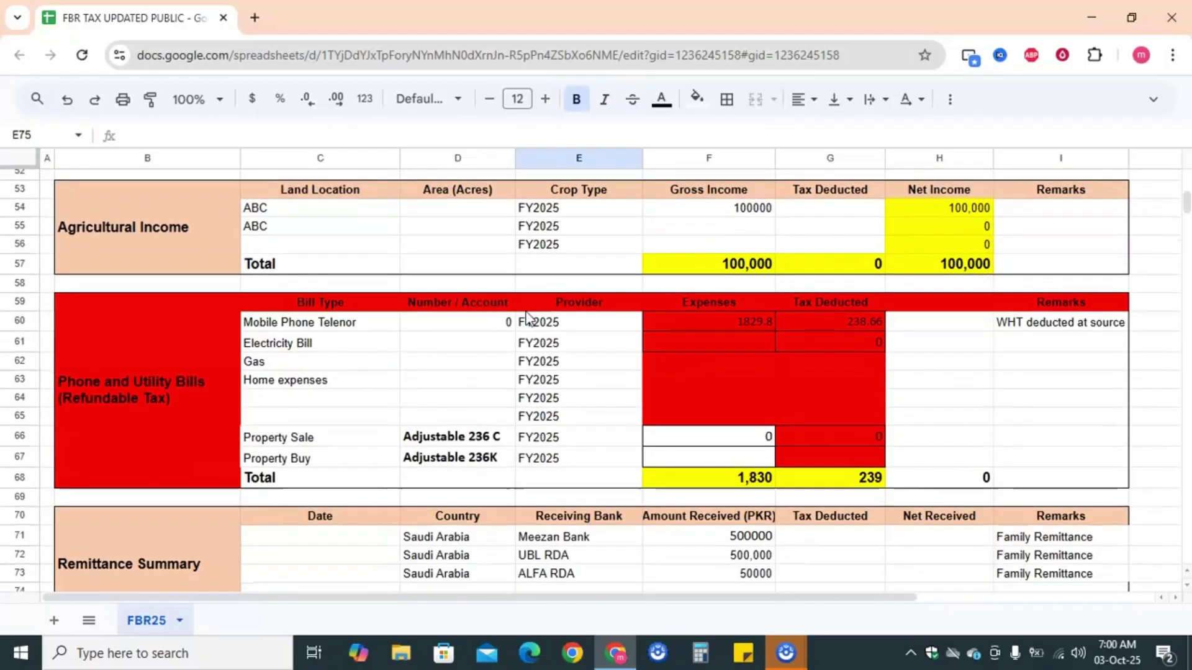
scroll(527, 318, "down", 3)
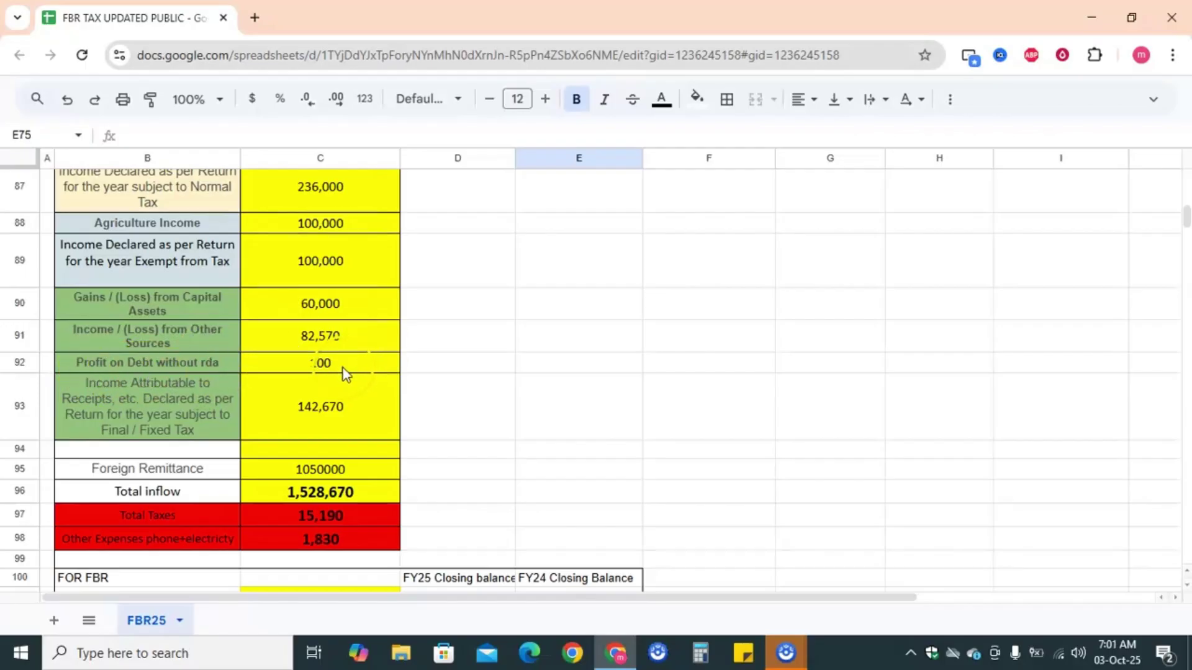
scroll(663, 342, "up", 20)
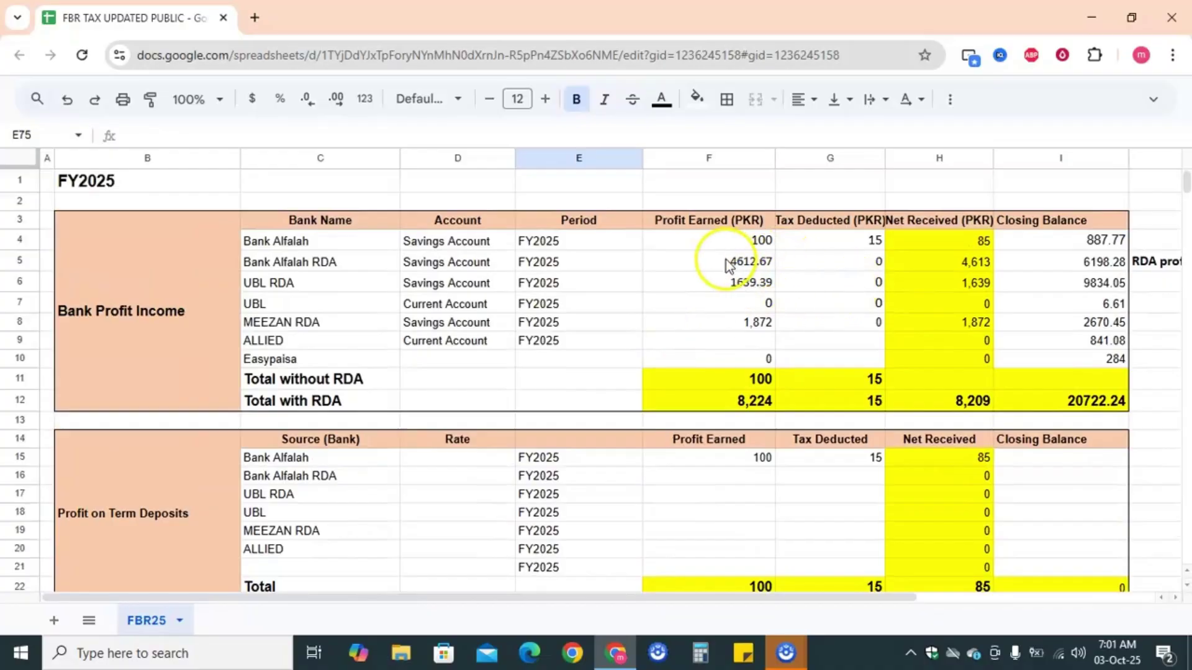
scroll(680, 341, "down", 9)
scroll(683, 341, "down", 20)
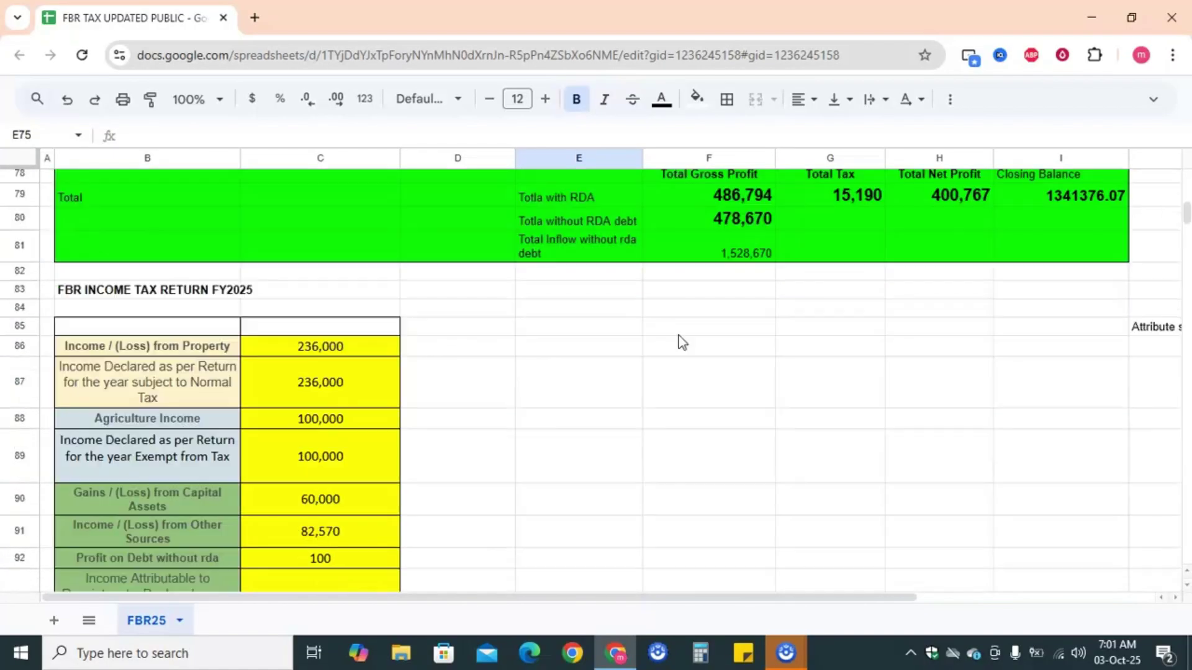
- Review the summary's final/fixed tax income row and check its foreign remittance against the Remittance Summary's received amounts
scroll(682, 341, "down", 1)
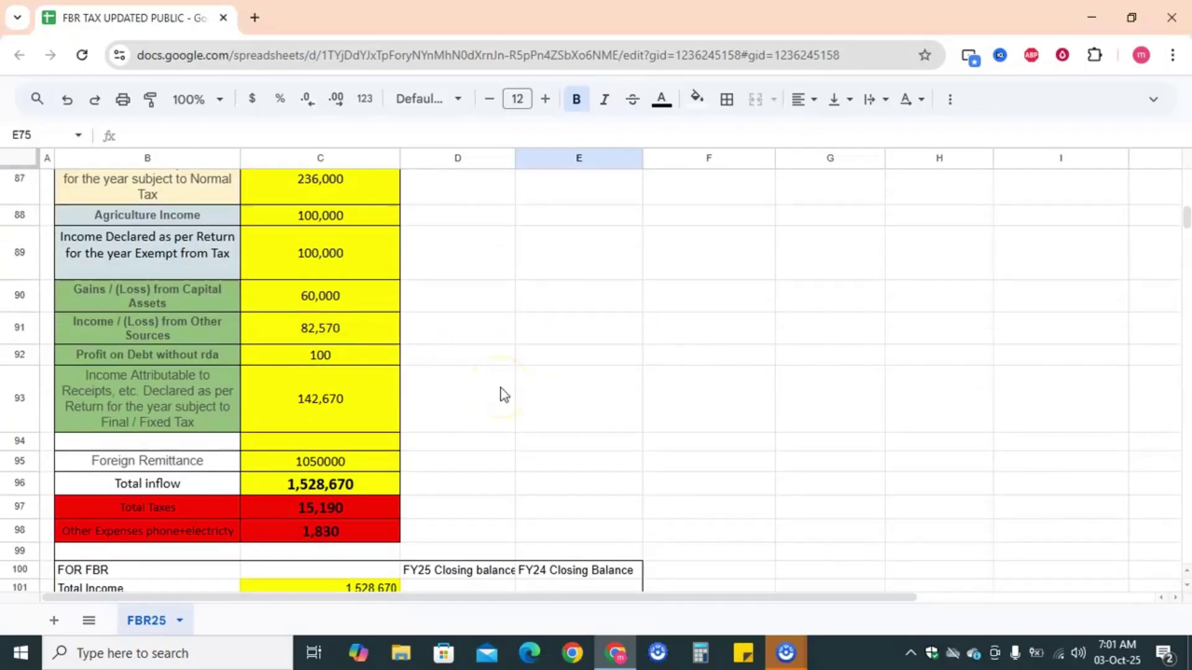
scroll(501, 388, "down", 2)
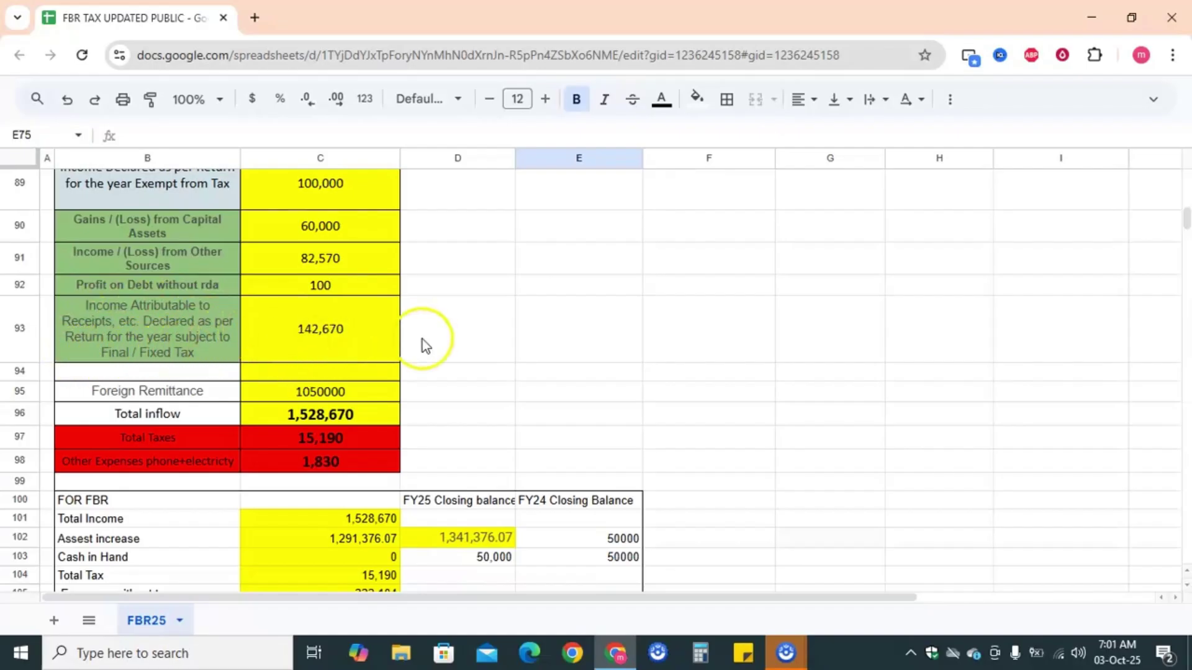
scroll(422, 340, "down", 2)
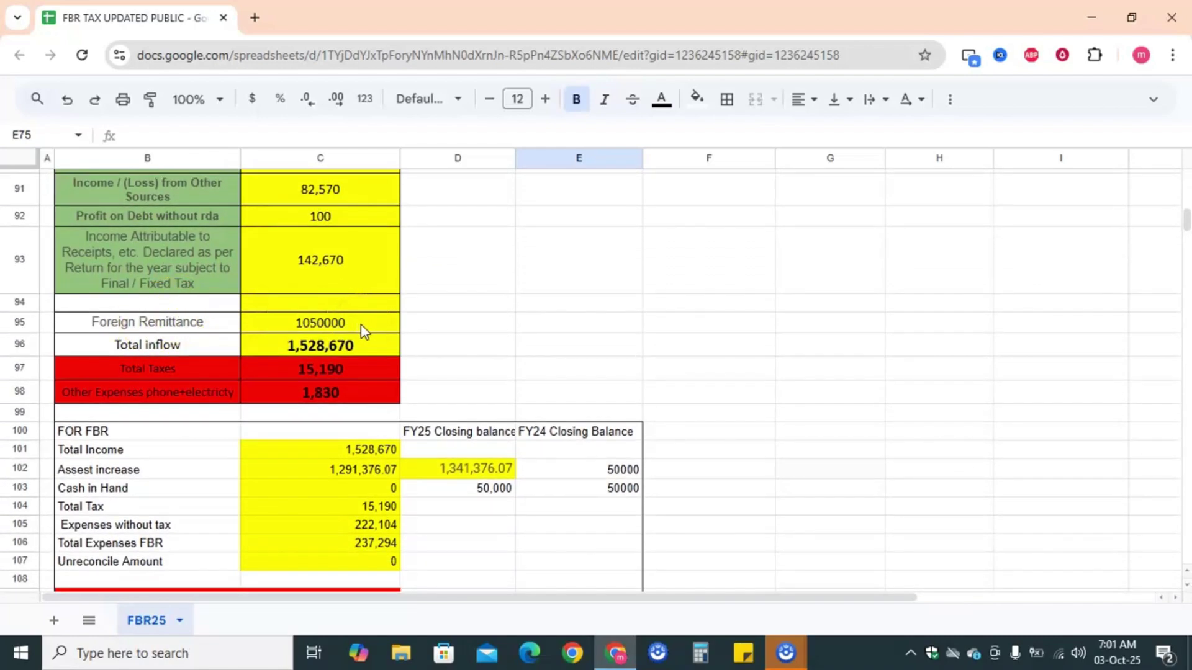
scroll(627, 314, "up", 8)
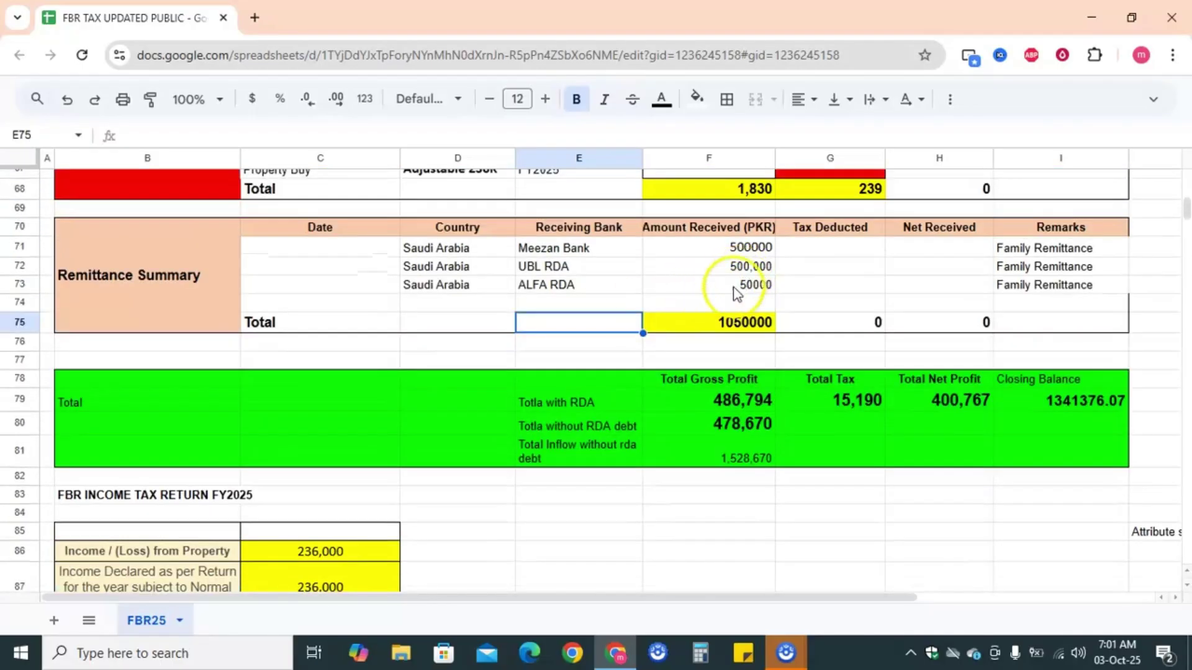
scroll(578, 382, "down", 8)
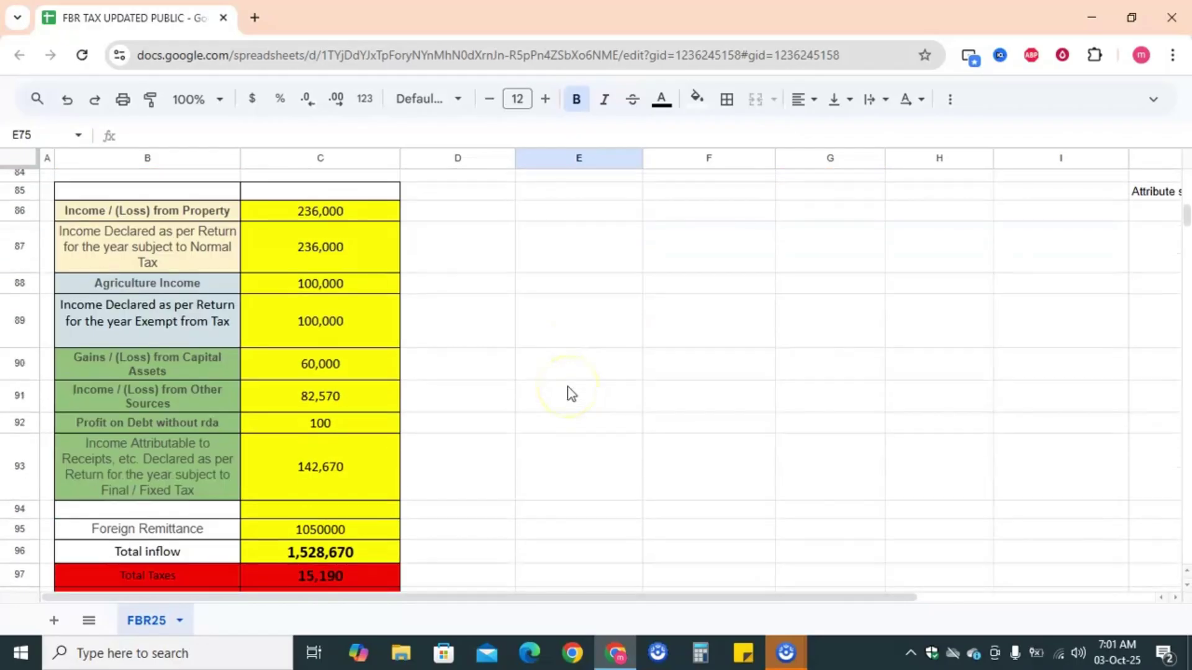
- Compare the summary's total inflow and total taxes rows with the overall totals block
left_click(141, 380)
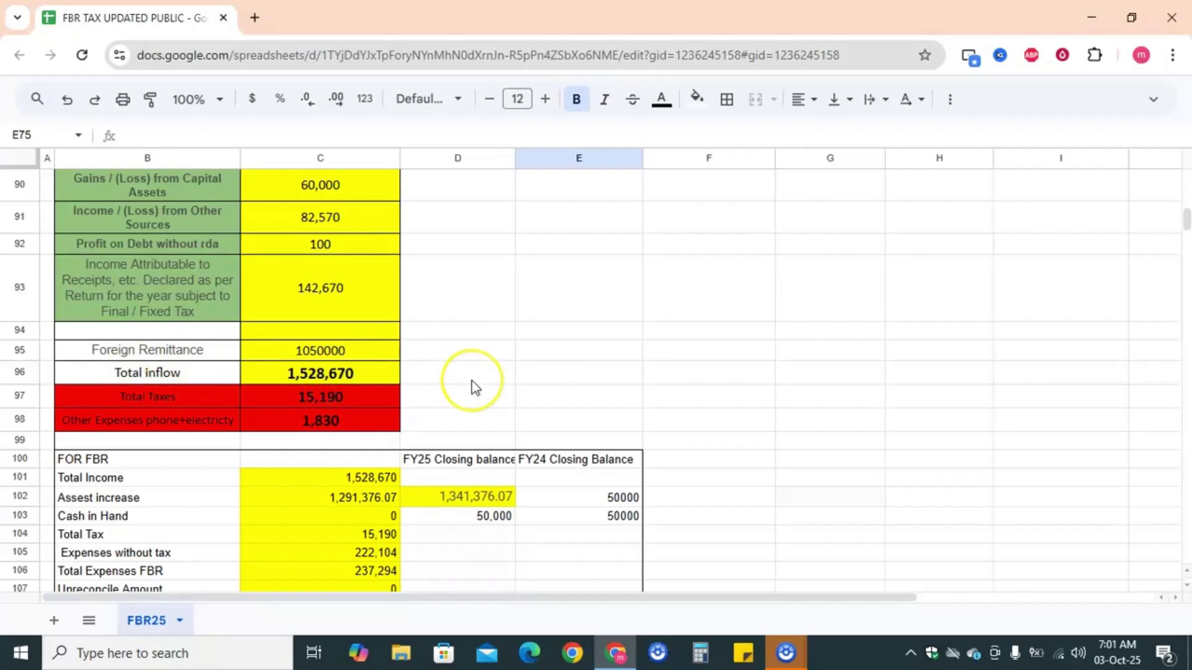
scroll(473, 391, "down", 1)
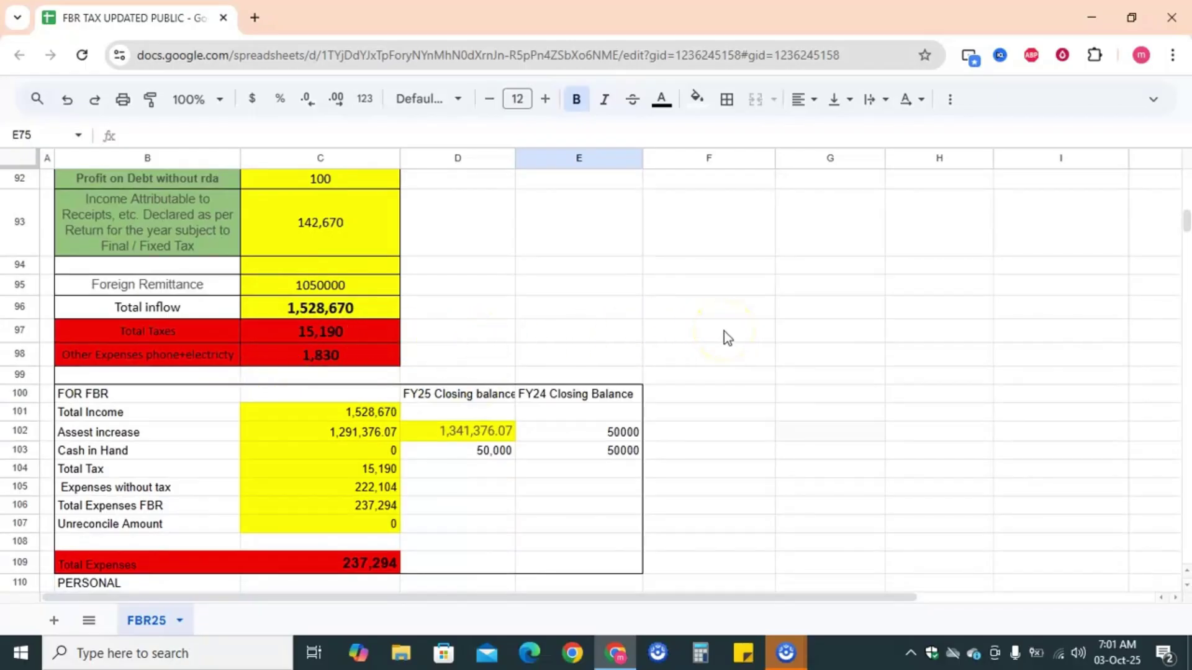
scroll(724, 330, "up", 7)
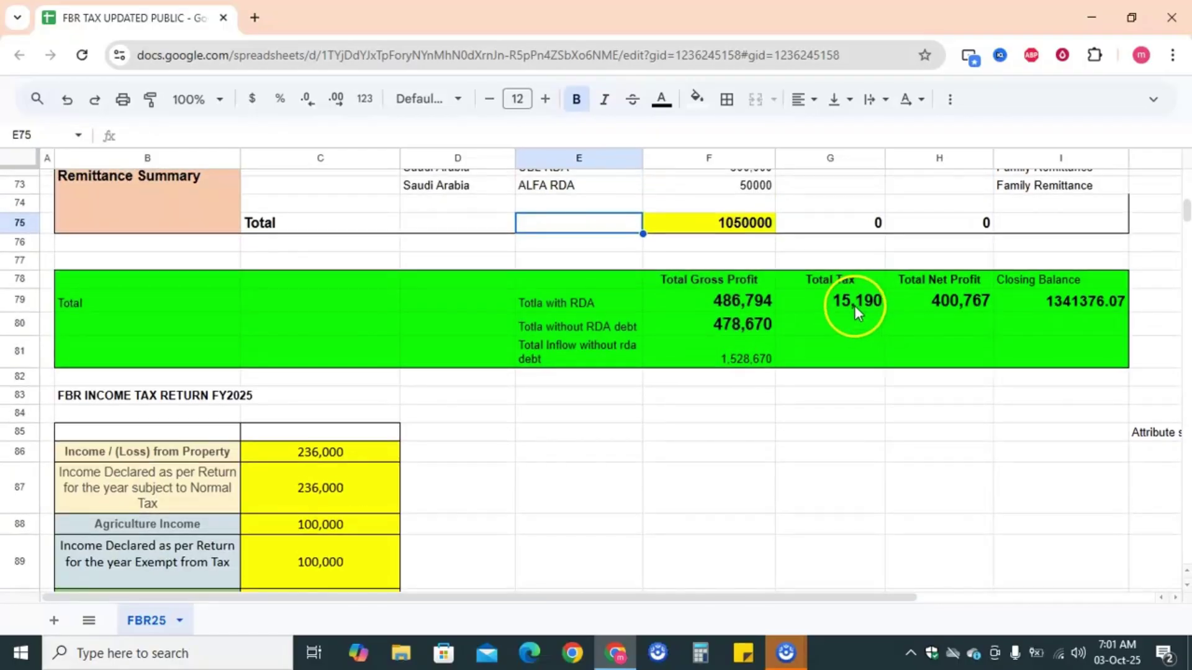
scroll(655, 432, "down", 7)
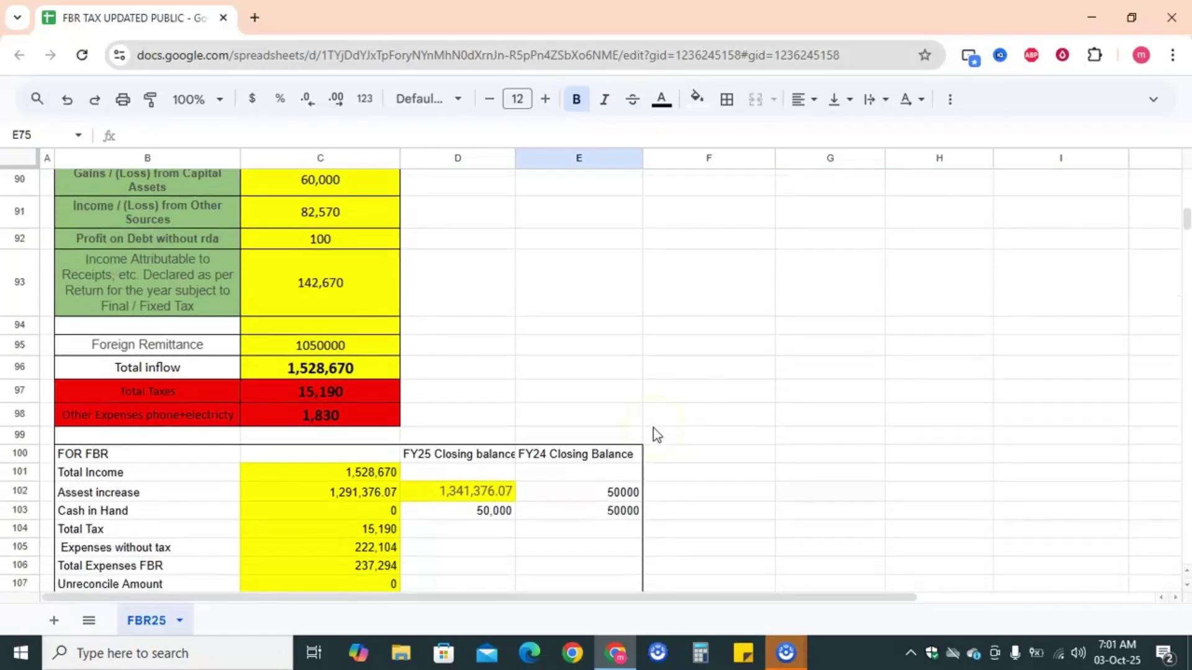
left_click(653, 427)
scroll(653, 427, "up", 7)
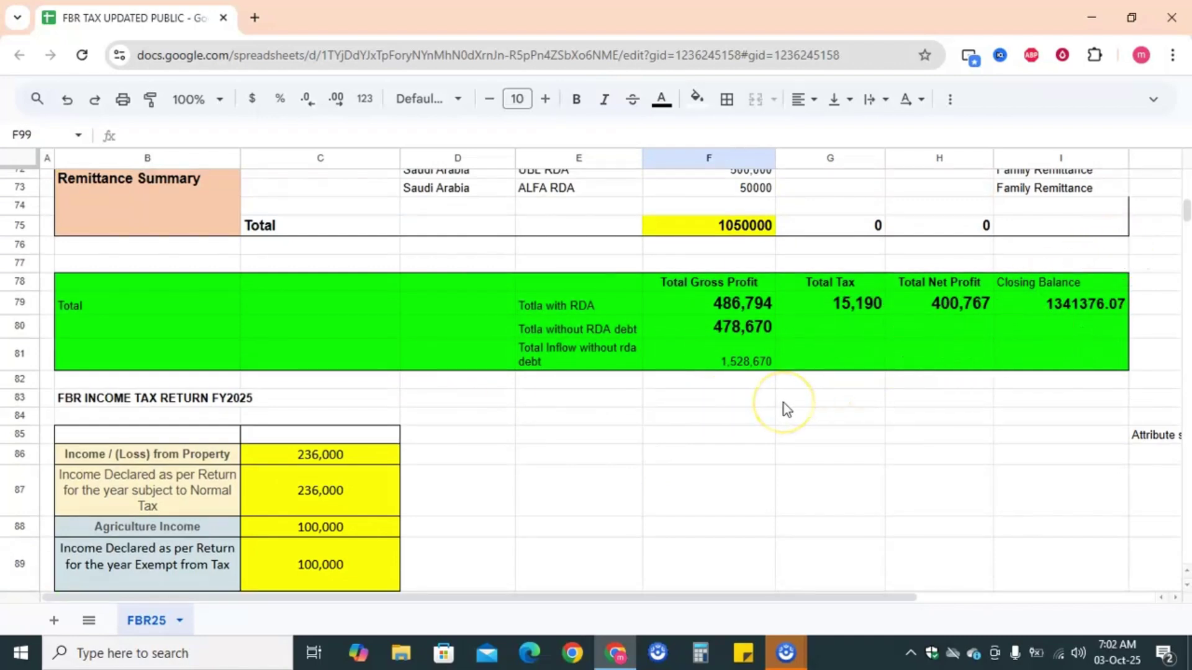
- Check the other expenses row against the Phone and Utility Bills table, and examine the FOR FBR reconciliation block with its closing balances
scroll(784, 407, "up", 5)
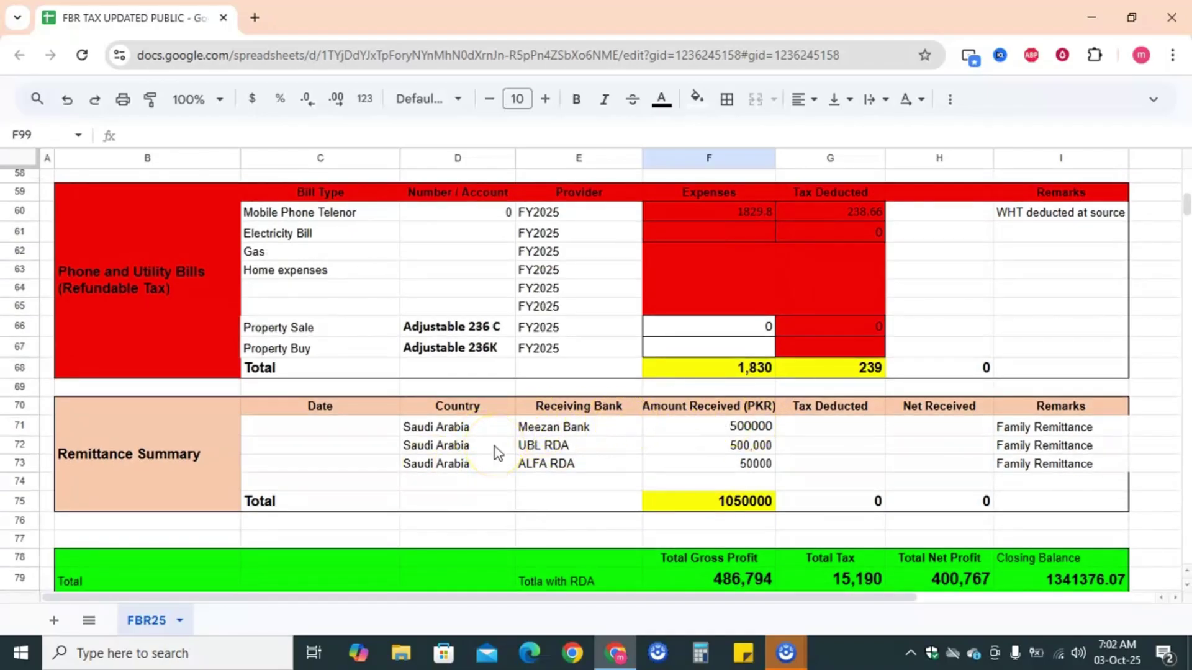
scroll(496, 452, "down", 7)
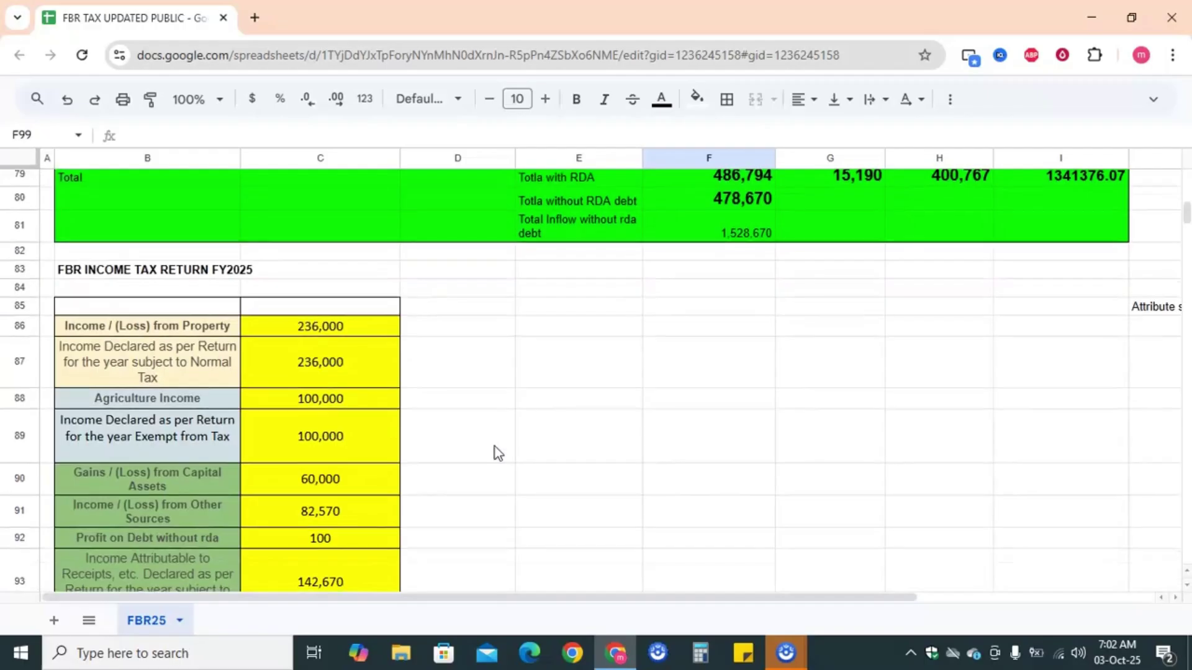
scroll(494, 446, "down", 5)
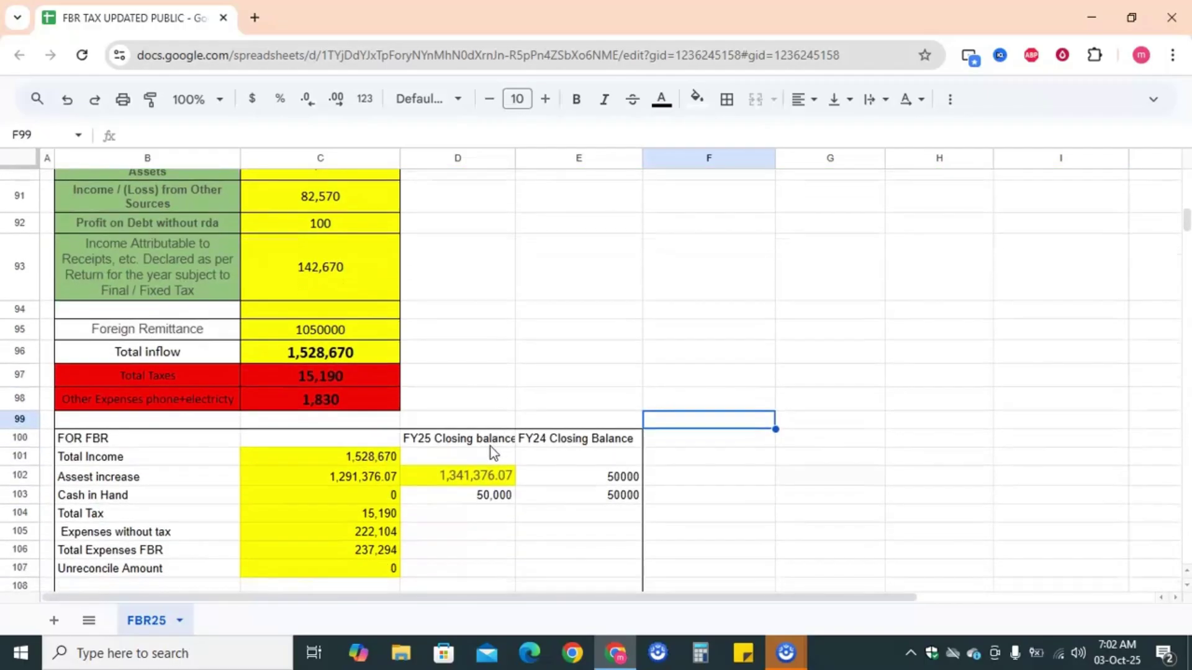
scroll(487, 445, "down", 3)
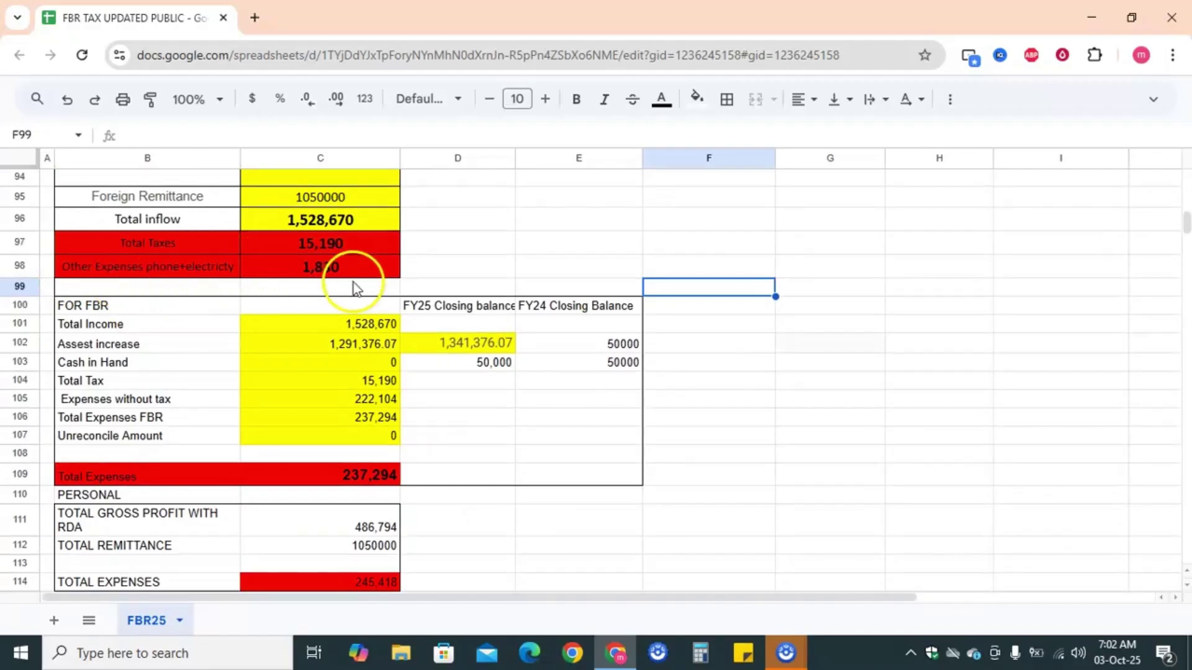
scroll(351, 283, "down", 1)
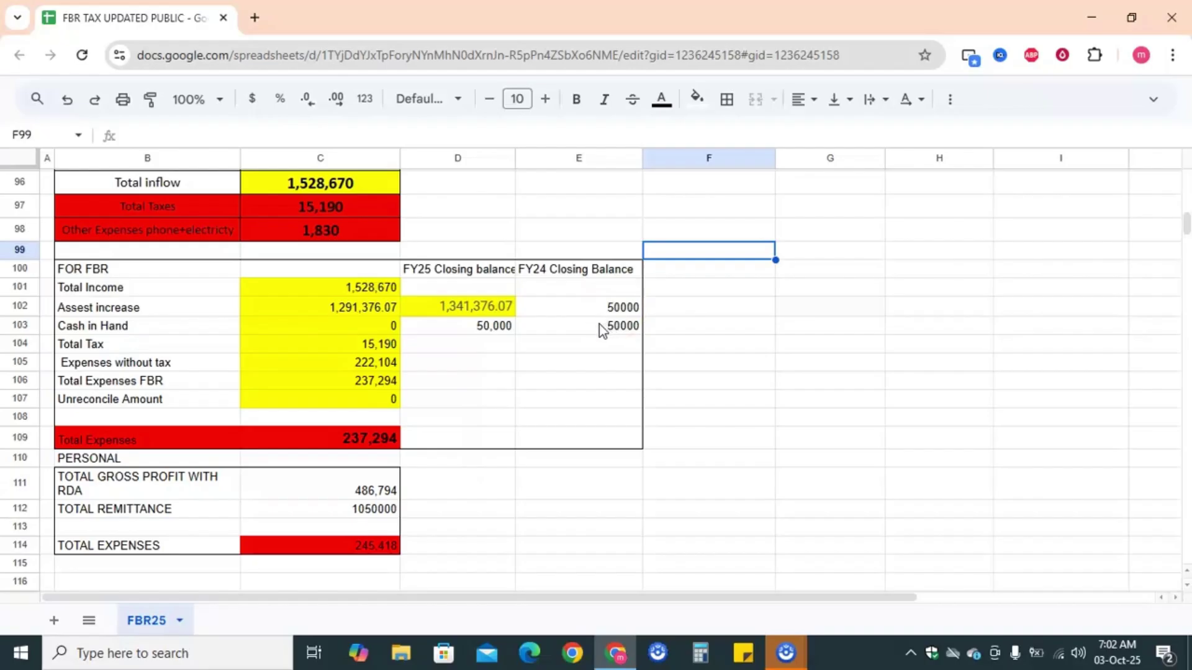
- Inspect the FY25 cash in hand entry and the formulas for expenses without tax and total FBR expenses
left_click(470, 329)
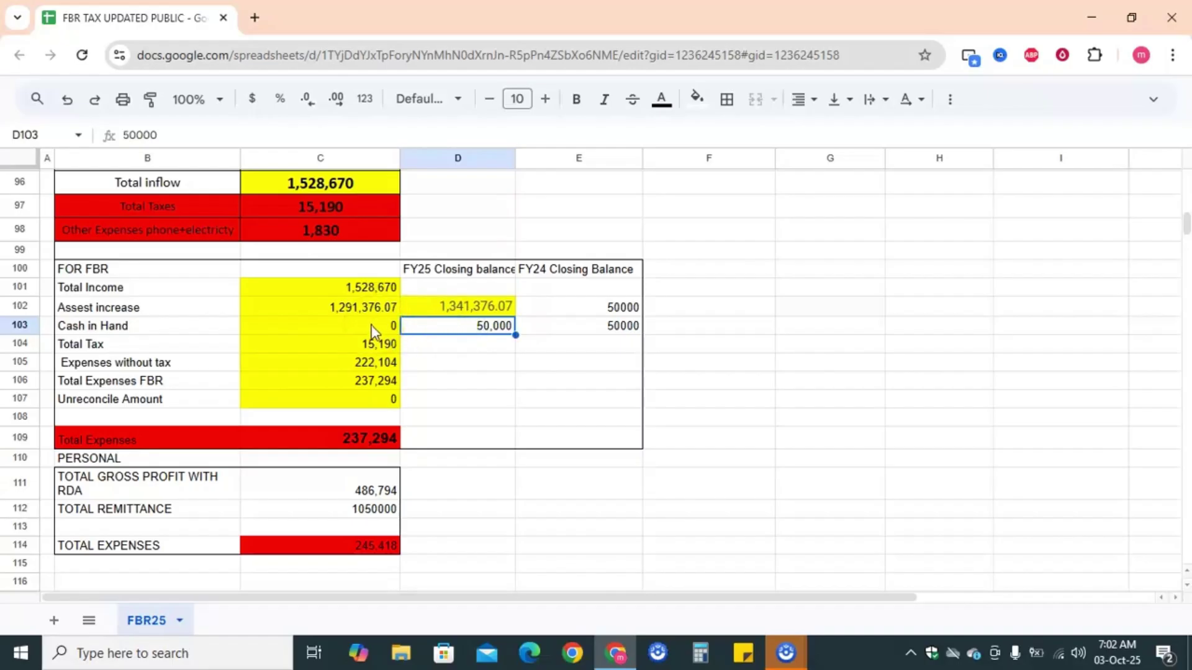
left_click(508, 366)
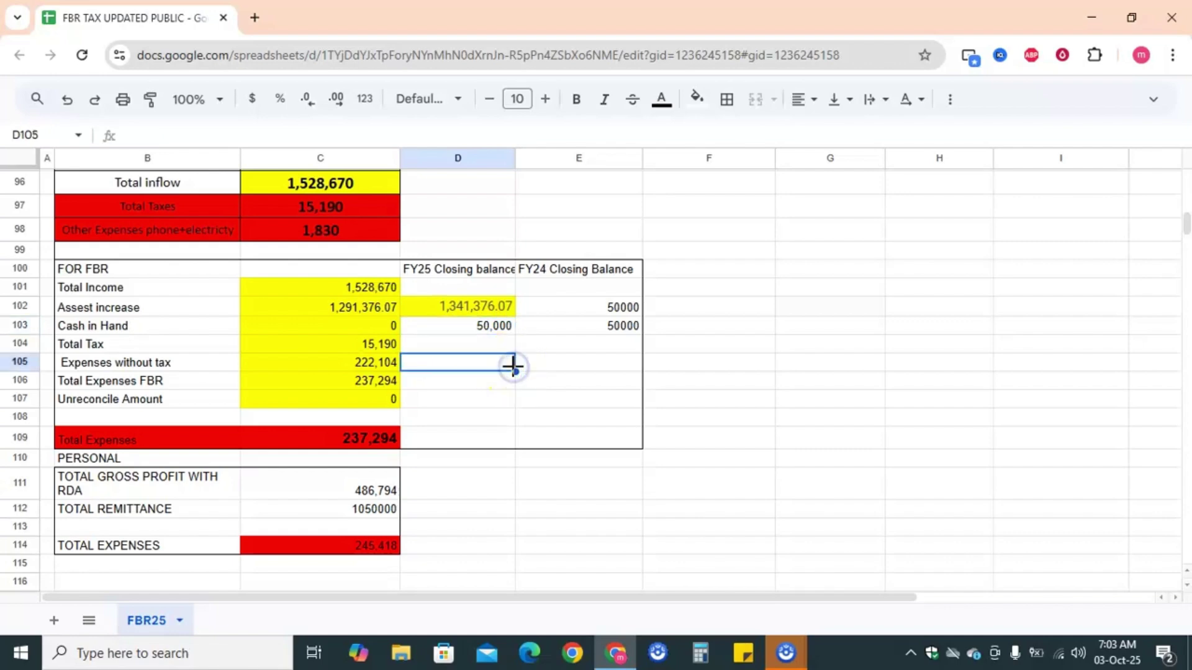
left_click(334, 365)
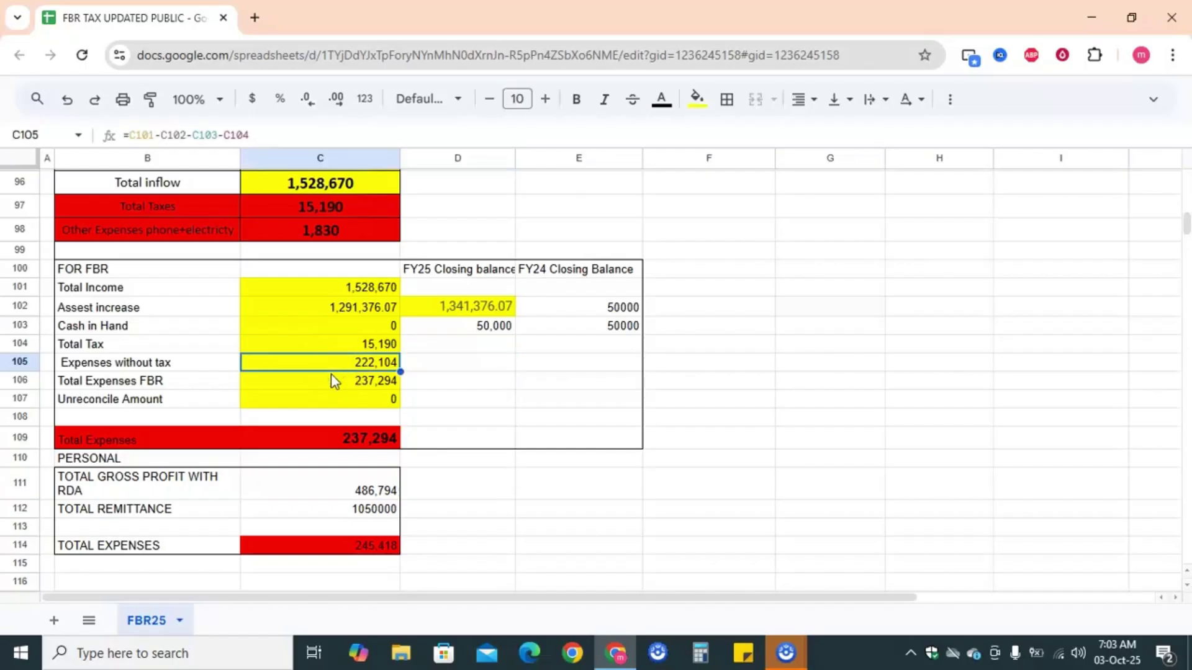
left_click(331, 376)
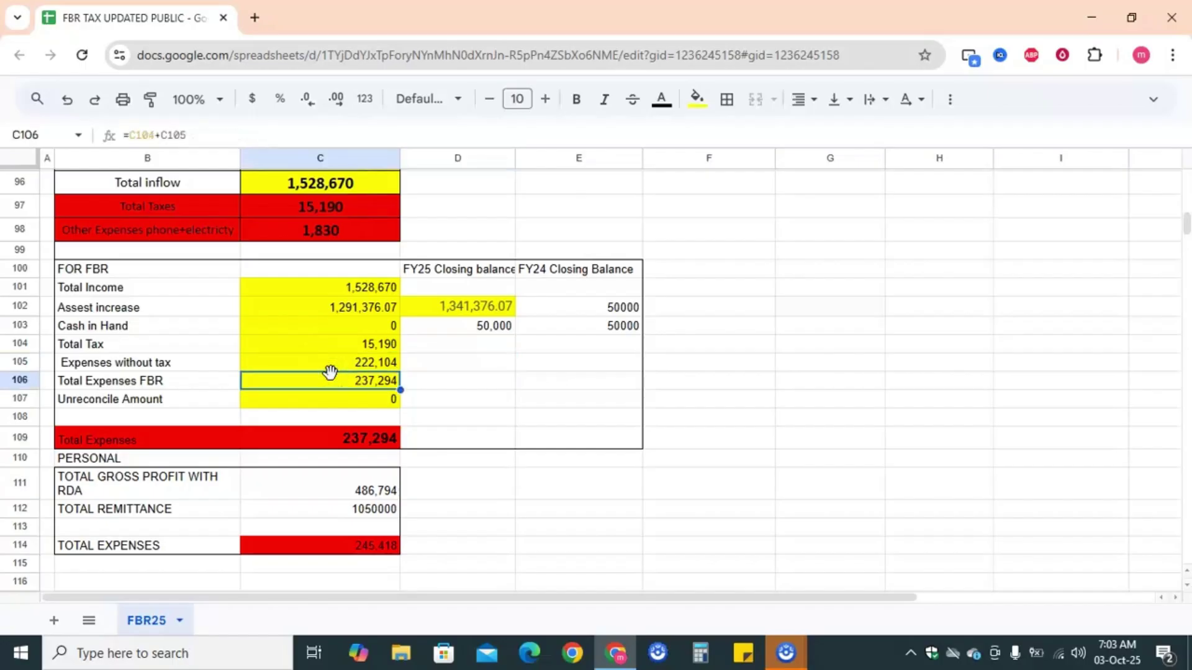
left_click(330, 384)
left_click(365, 385)
- Set the FY25 closing balance for Cash in Hand to 500000 in the FOR FBR block
left_click(470, 328)
type("50")
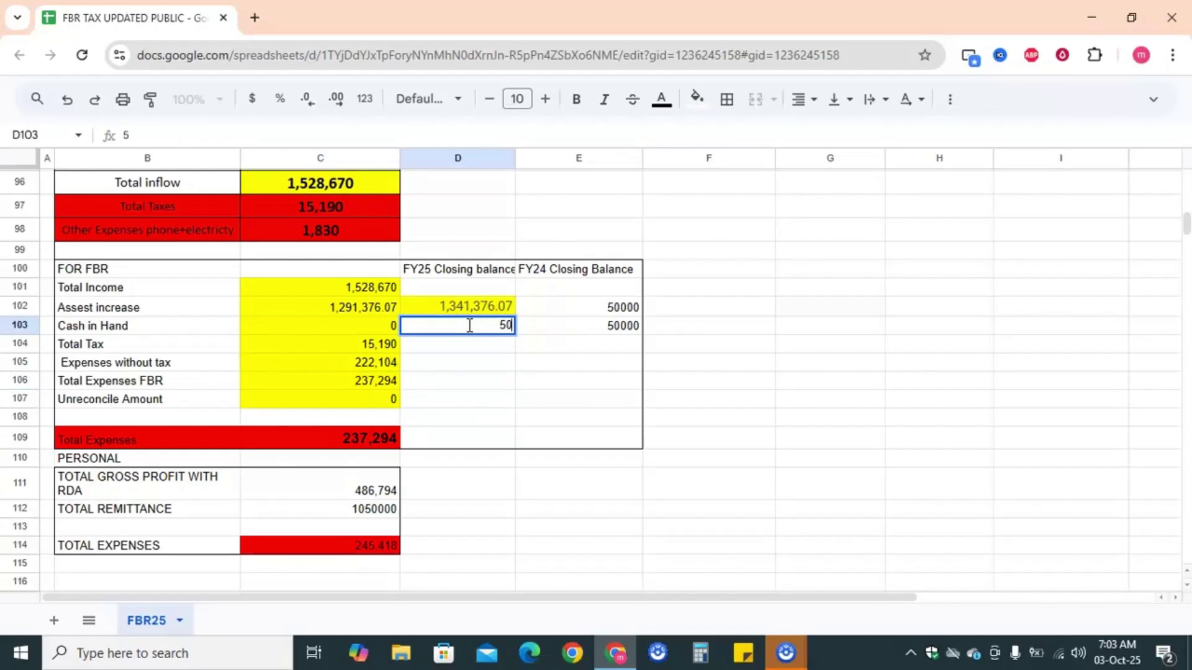
type("0000")
key("Return")
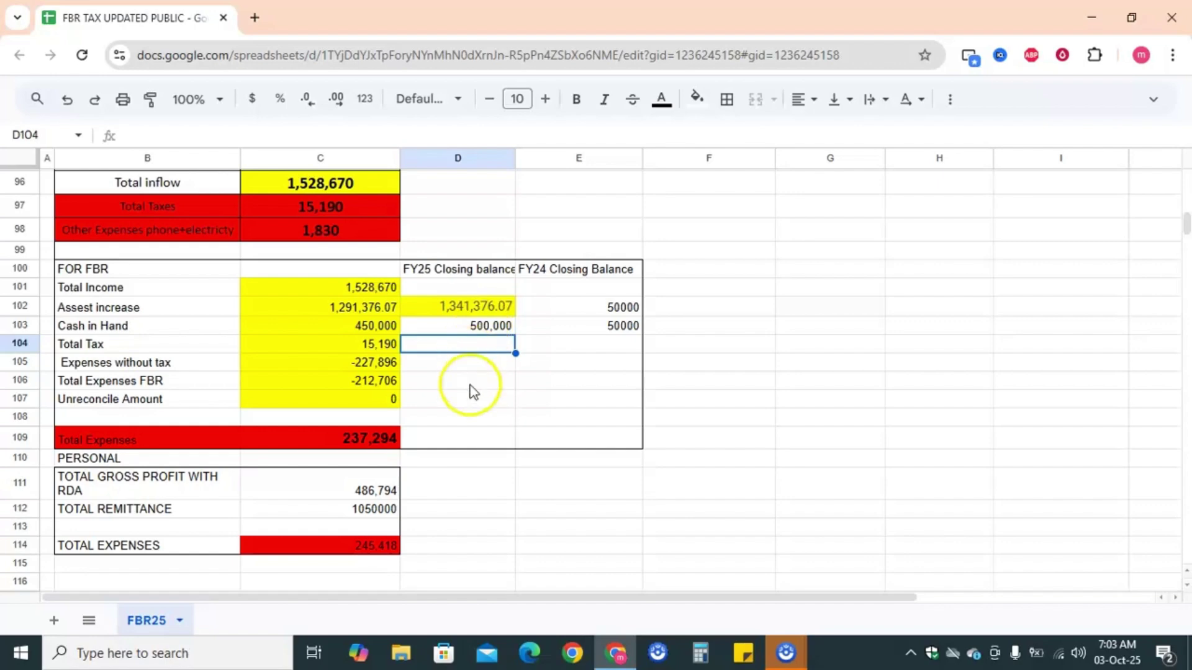
- Set the FY25 closing balance for Cash in Hand back to 50000
left_click(481, 327)
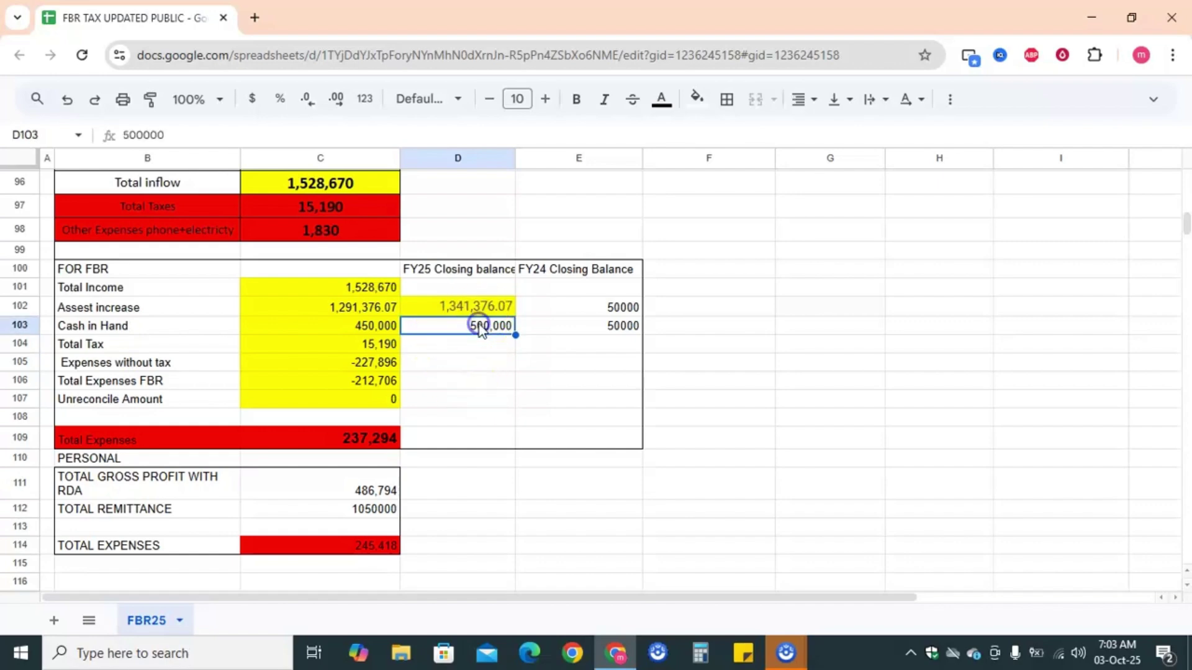
key("BackSpace")
type("50,00")
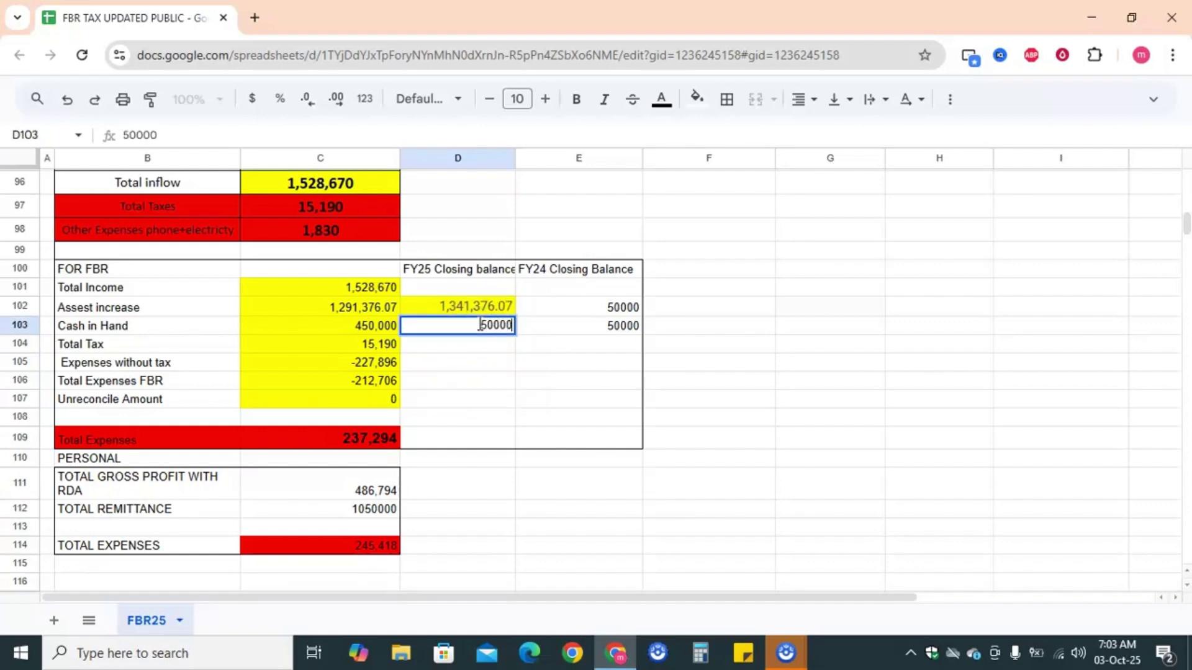
type("0")
key("Return")
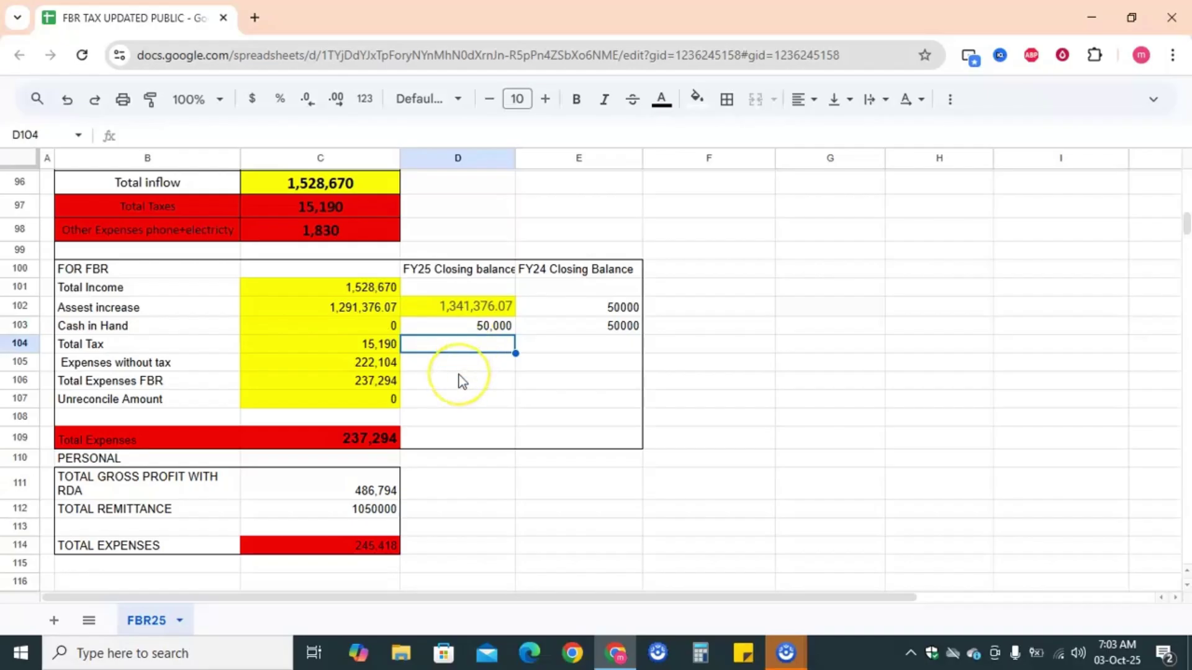
- Review the PERSONAL block's gross profit with RDA, remittance and total expenses rows
scroll(459, 375, "down", 2)
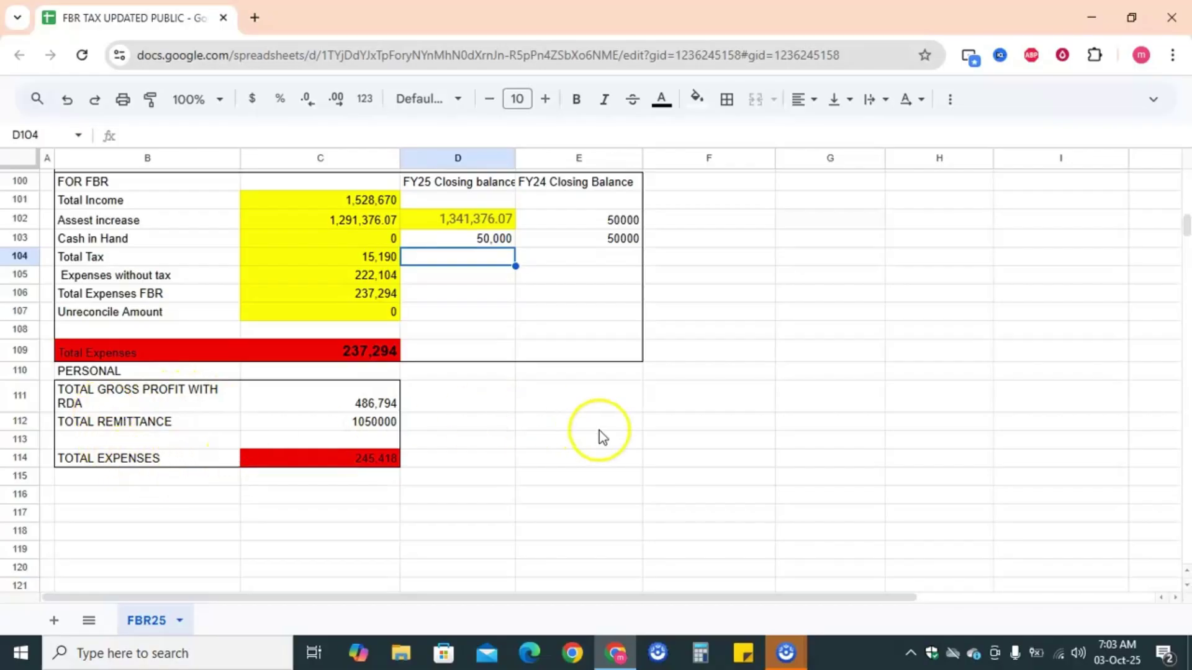
scroll(599, 431, "up", 3)
scroll(599, 431, "up", 20)
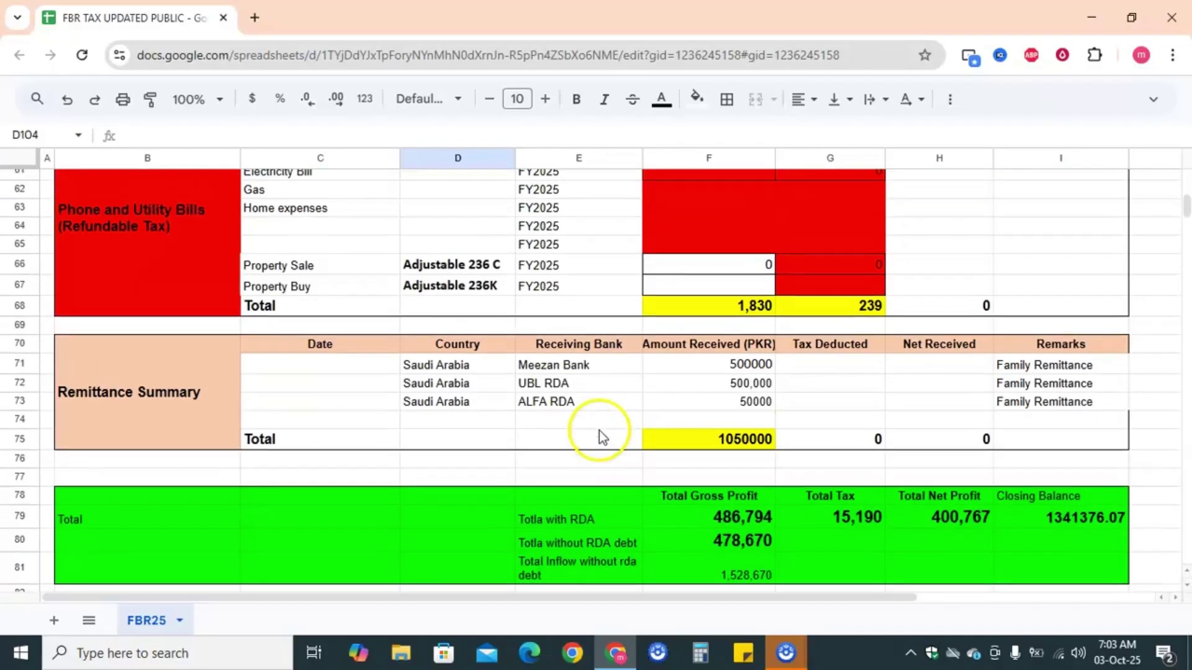
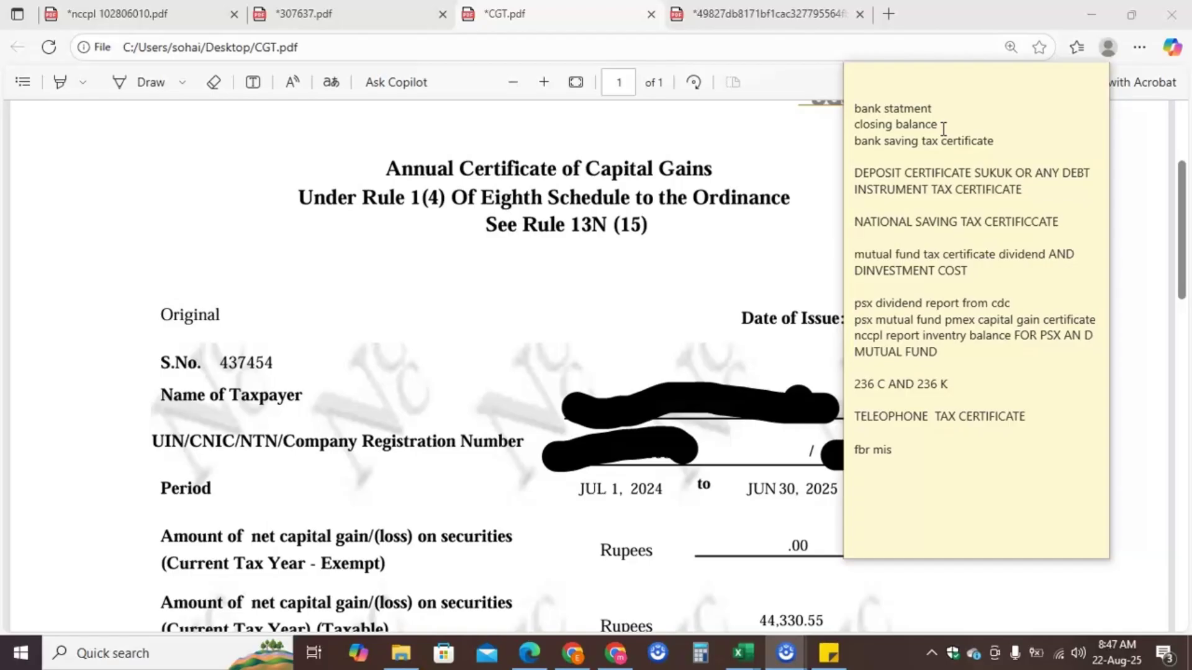
- Go through the note's checklist of required tax documents alongside the Telenor tax certificate, and switch to 307637.pdf
left_click(953, 151)
left_click(80, 534)
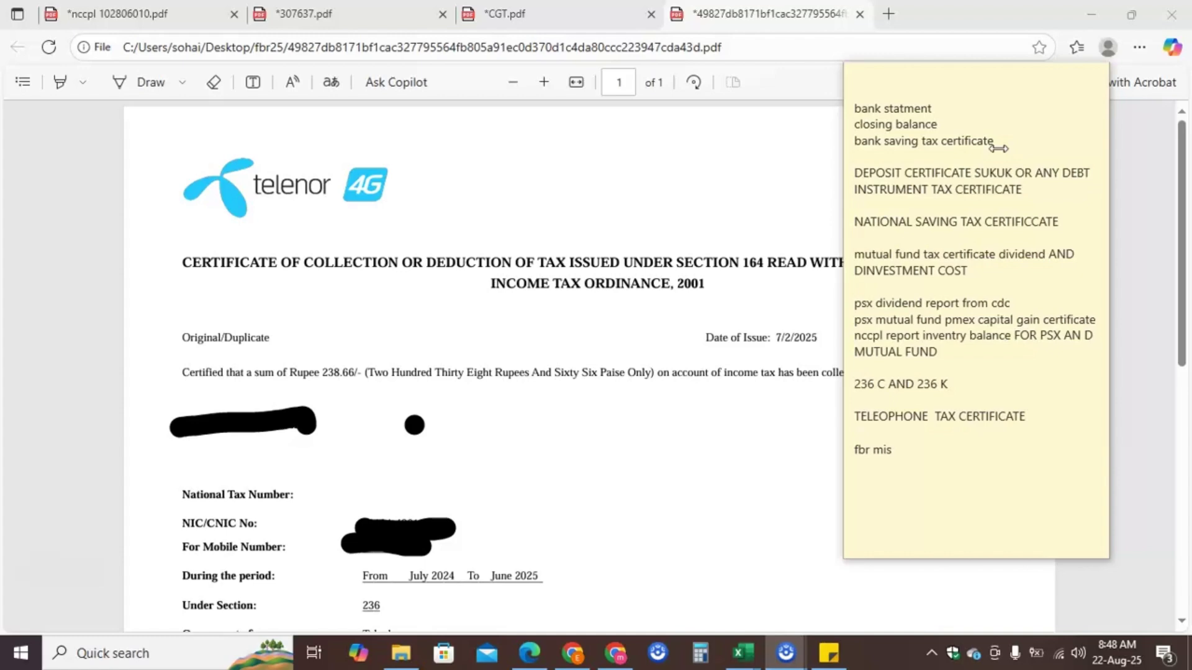
left_click(966, 150)
left_click(931, 197)
left_click(929, 287)
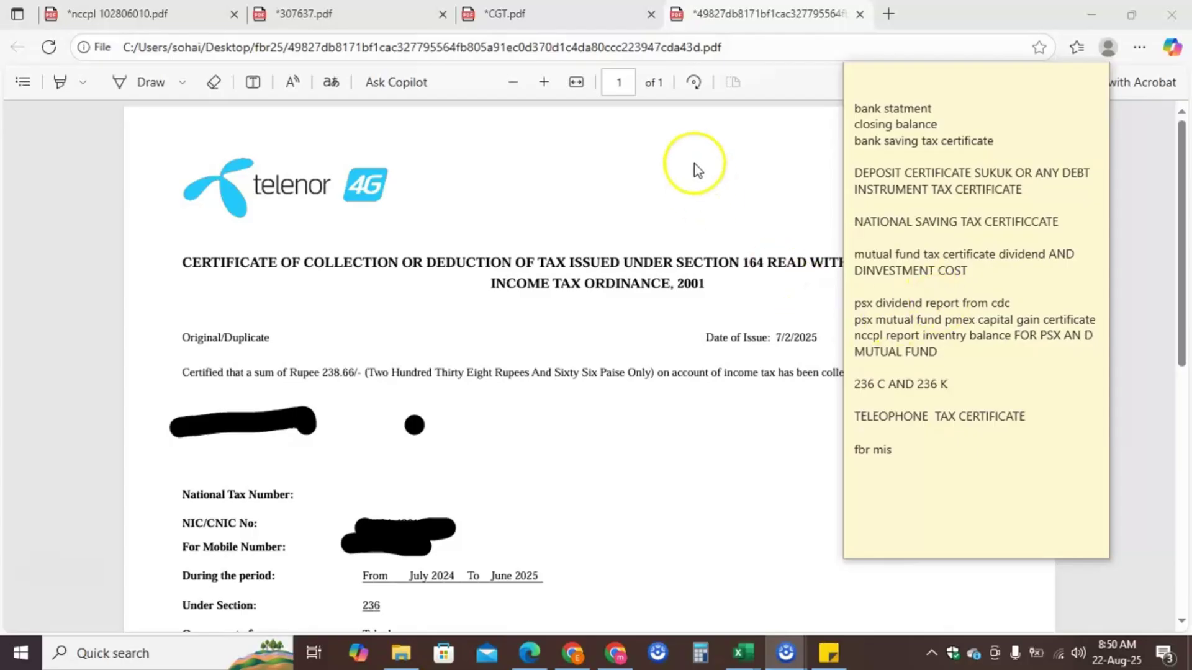
left_click(338, 18)
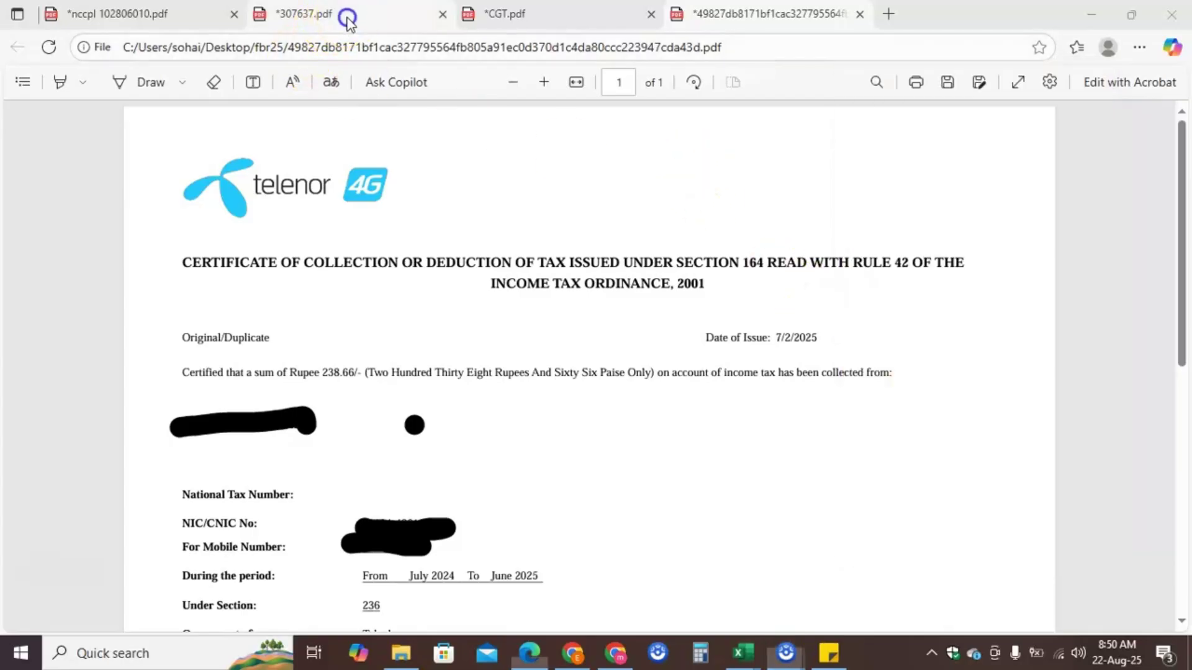
- Read through the Al Meezan tax certificate, covering its gain/loss statement, dividend income, tax deductions and cost of investment
scroll(474, 288, "up", 4)
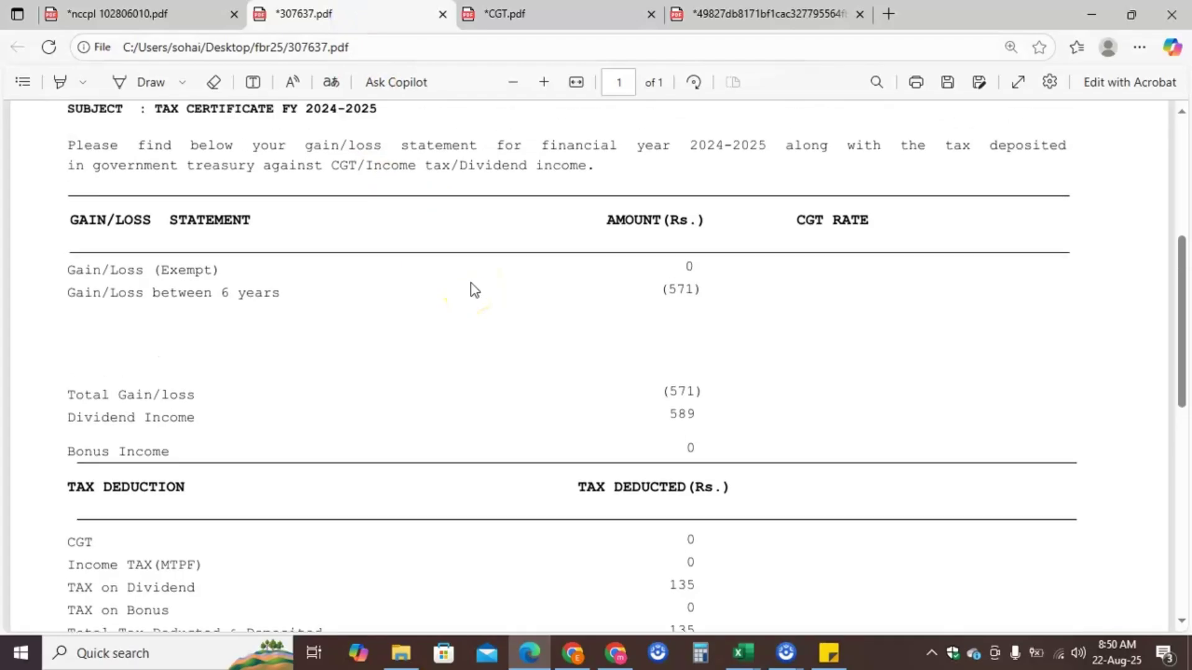
scroll(474, 289, "up", 1)
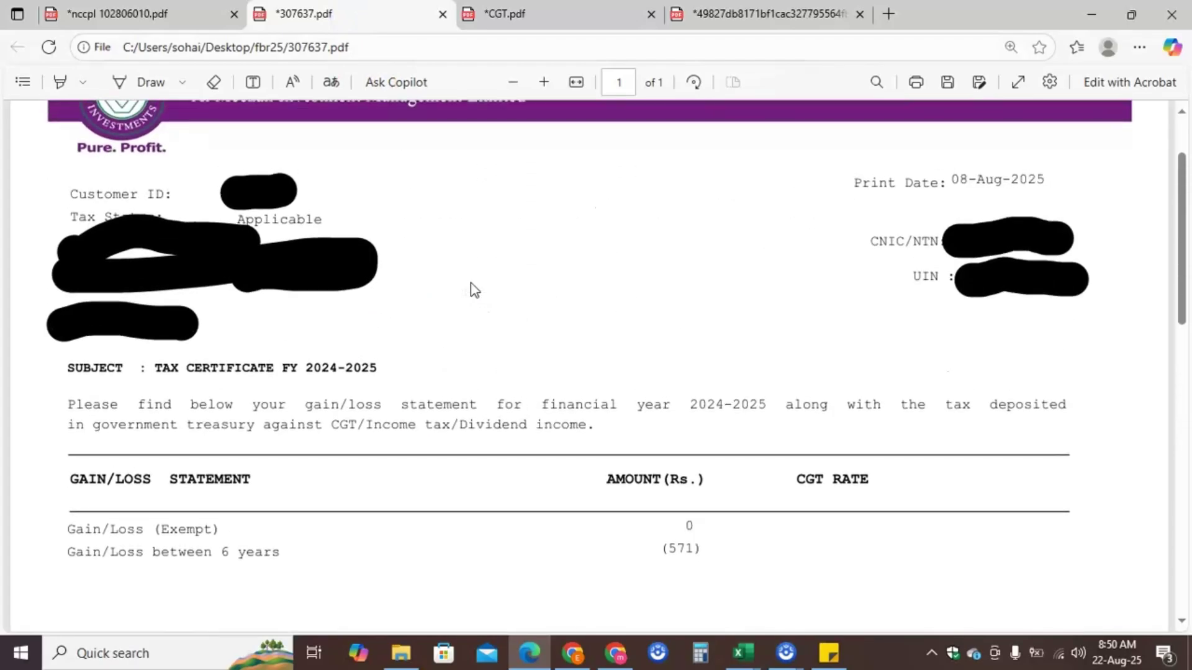
scroll(474, 288, "up", 2)
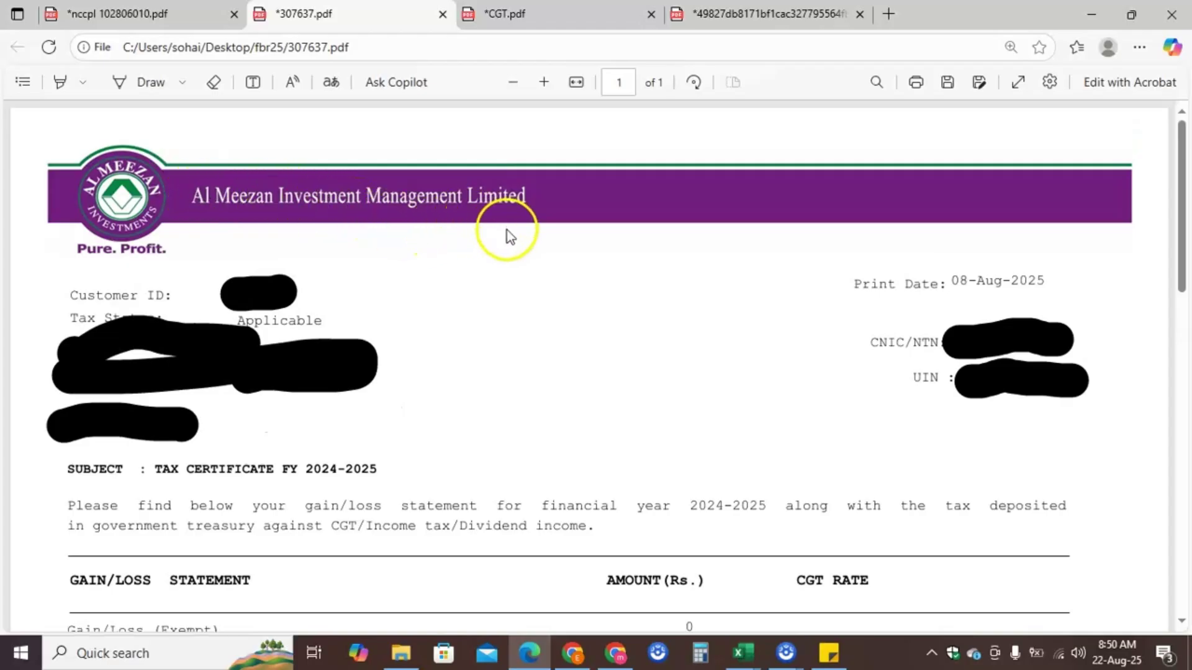
scroll(515, 270, "down", 2)
scroll(515, 267, "down", 1)
scroll(516, 267, "up", 1)
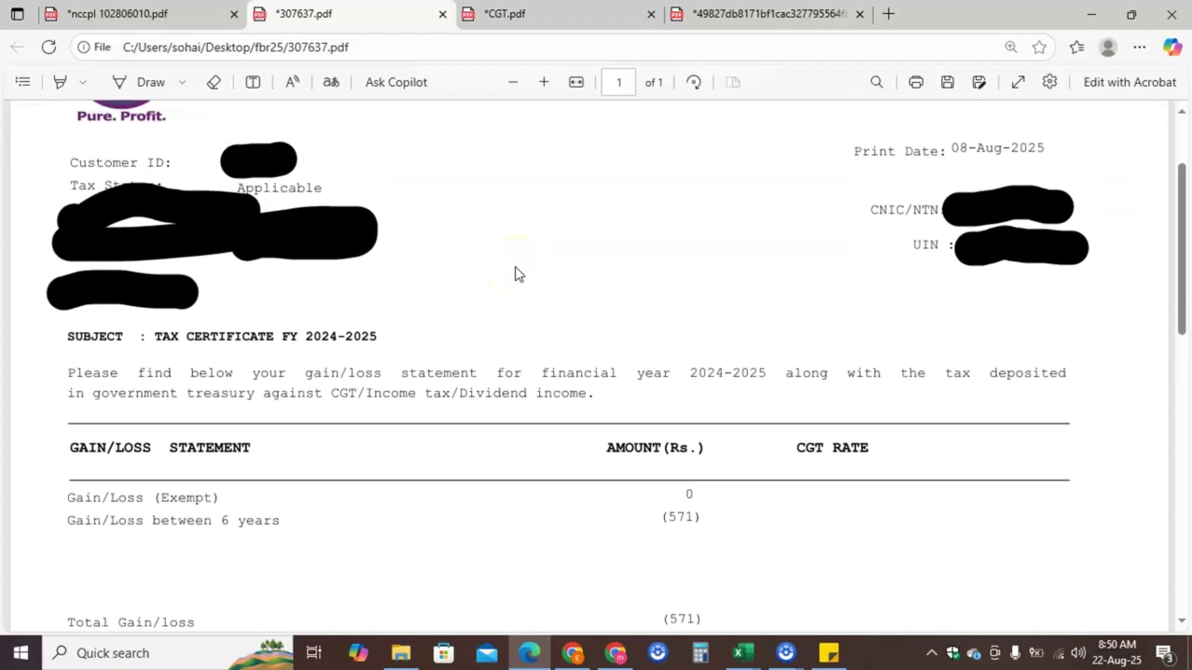
scroll(571, 292, "down", 2)
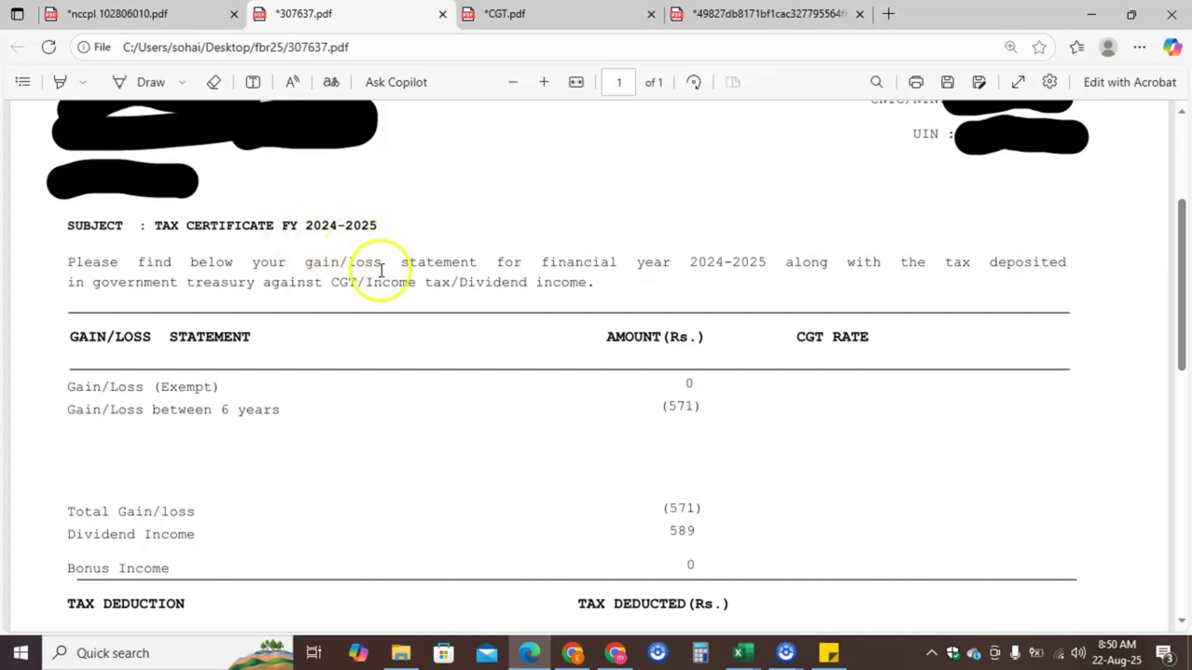
scroll(381, 270, "down", 2)
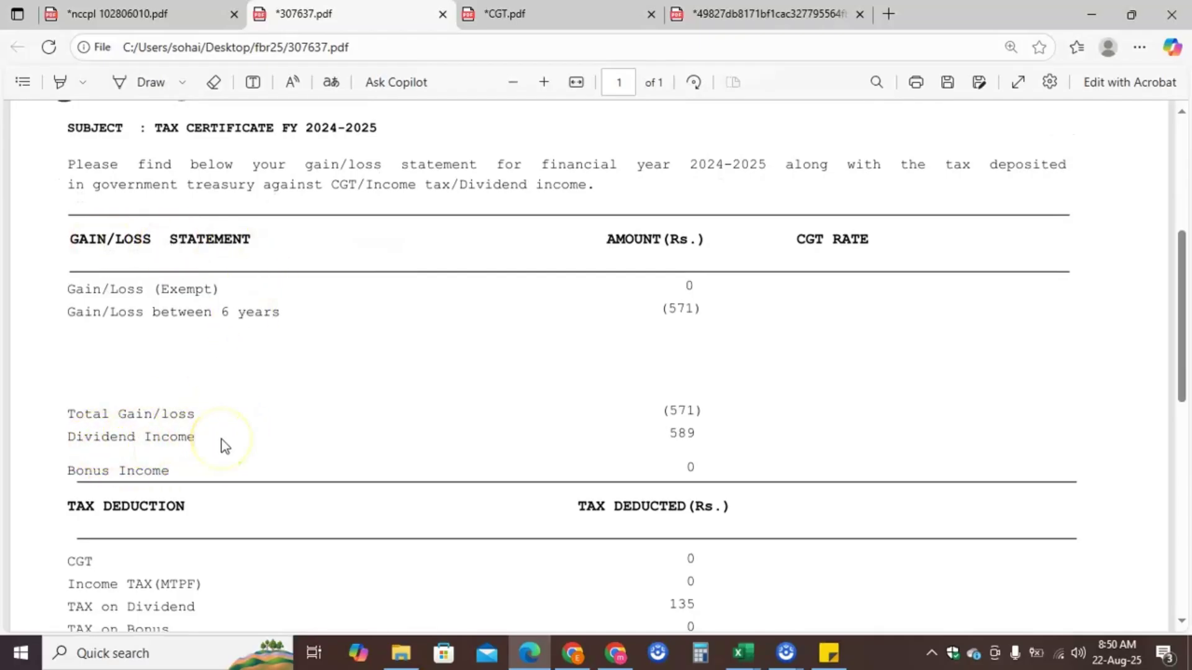
scroll(221, 438, "down", 4)
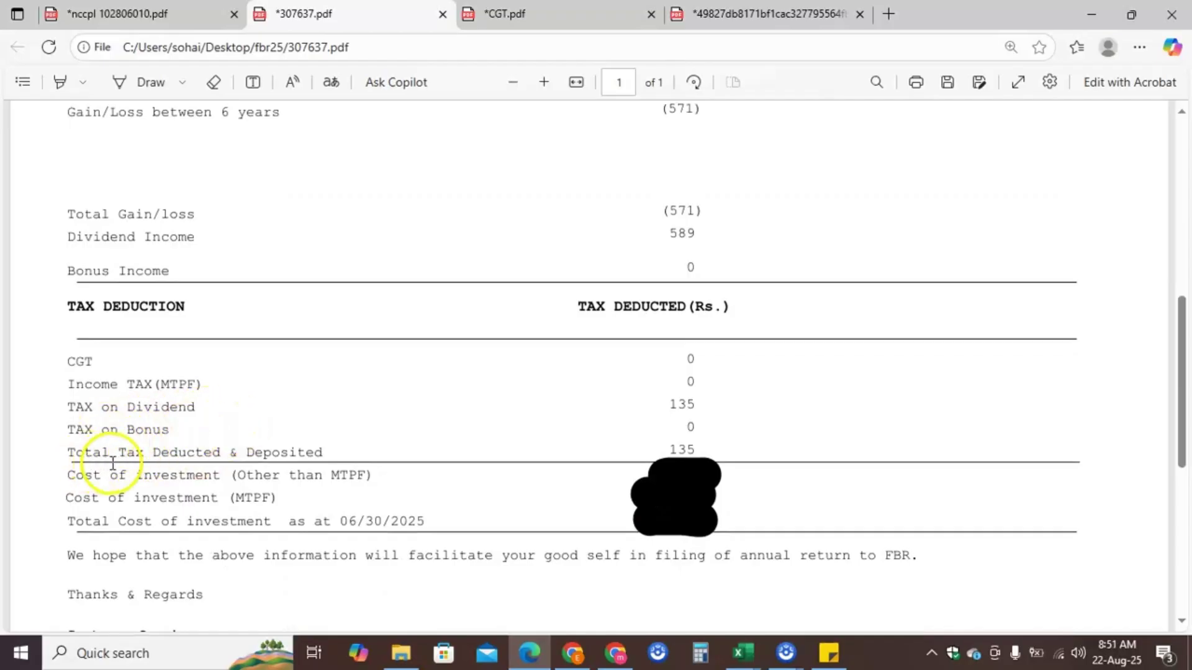
scroll(332, 445, "down", 1)
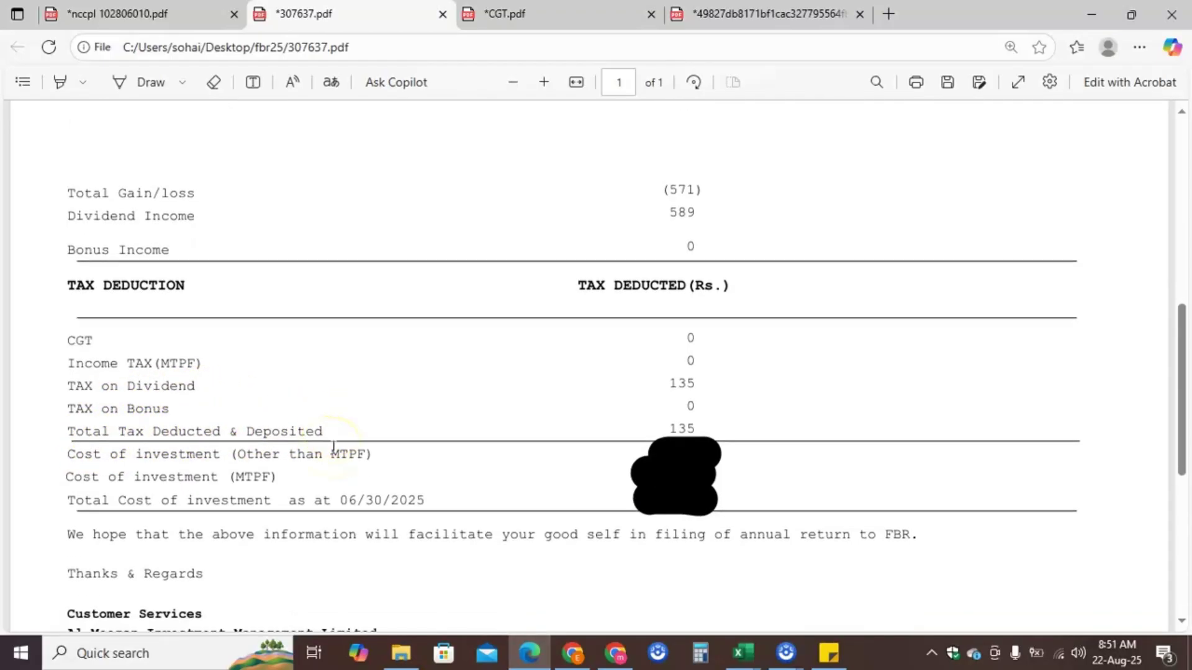
scroll(332, 446, "down", 1)
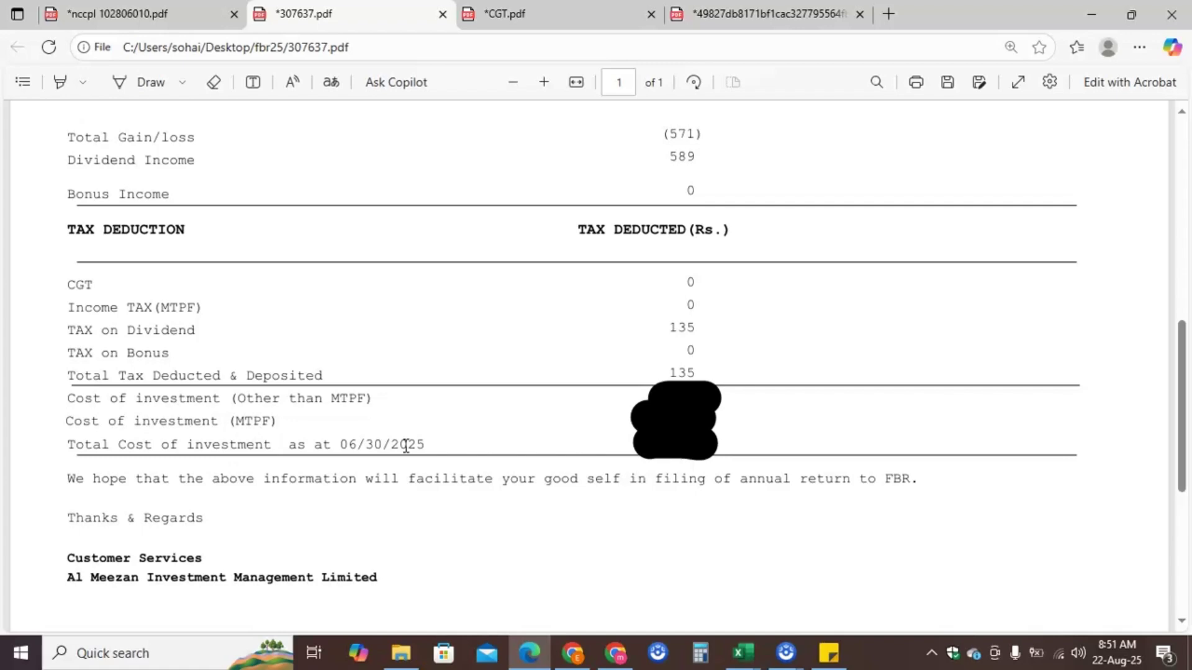
scroll(632, 321, "up", 10)
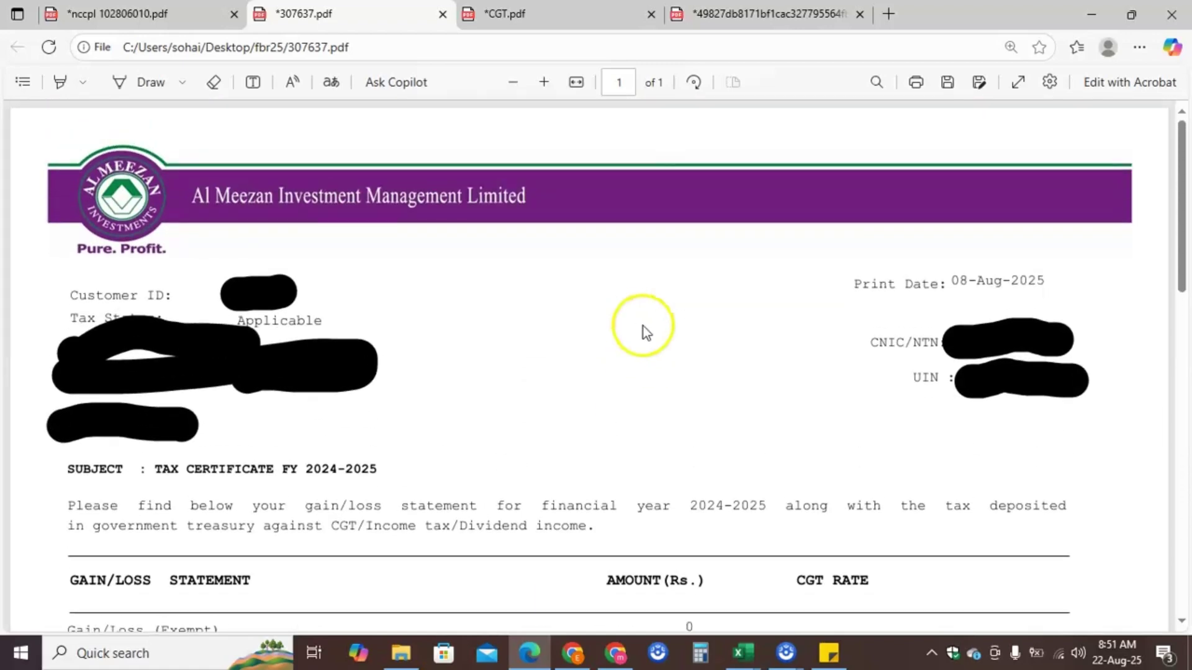
- Check the note's mutual fund and PSX dividend items, and review DvidendSummaryReport in Excel down to its totals row
left_click(826, 658)
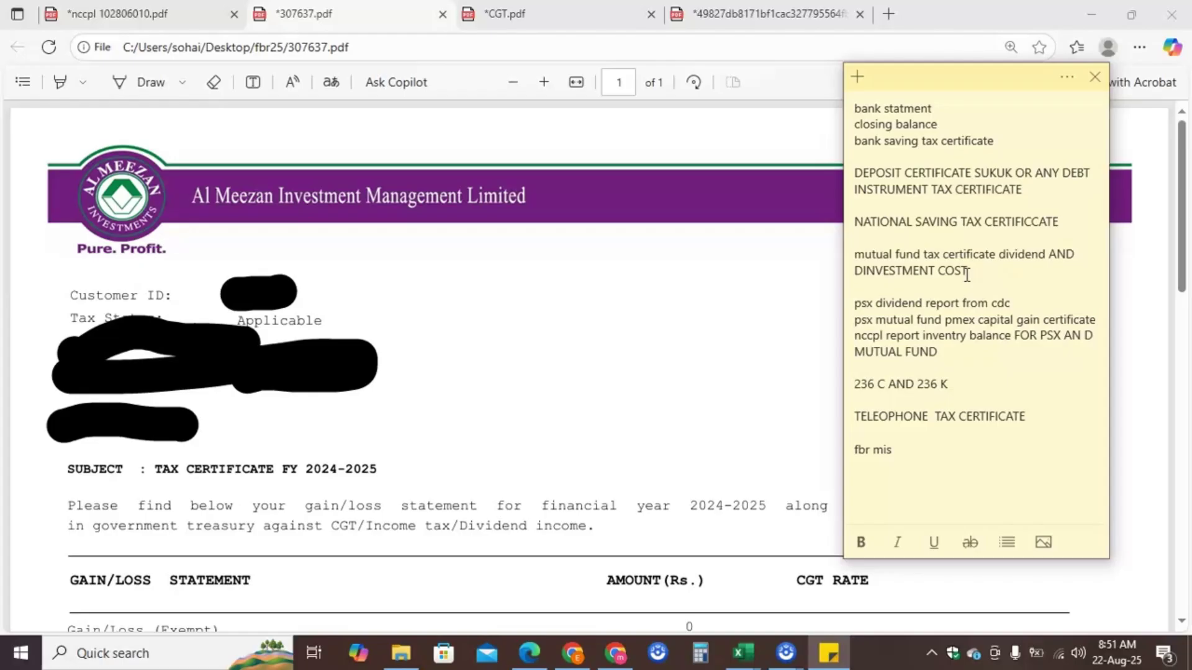
left_click(953, 297)
left_click(792, 369)
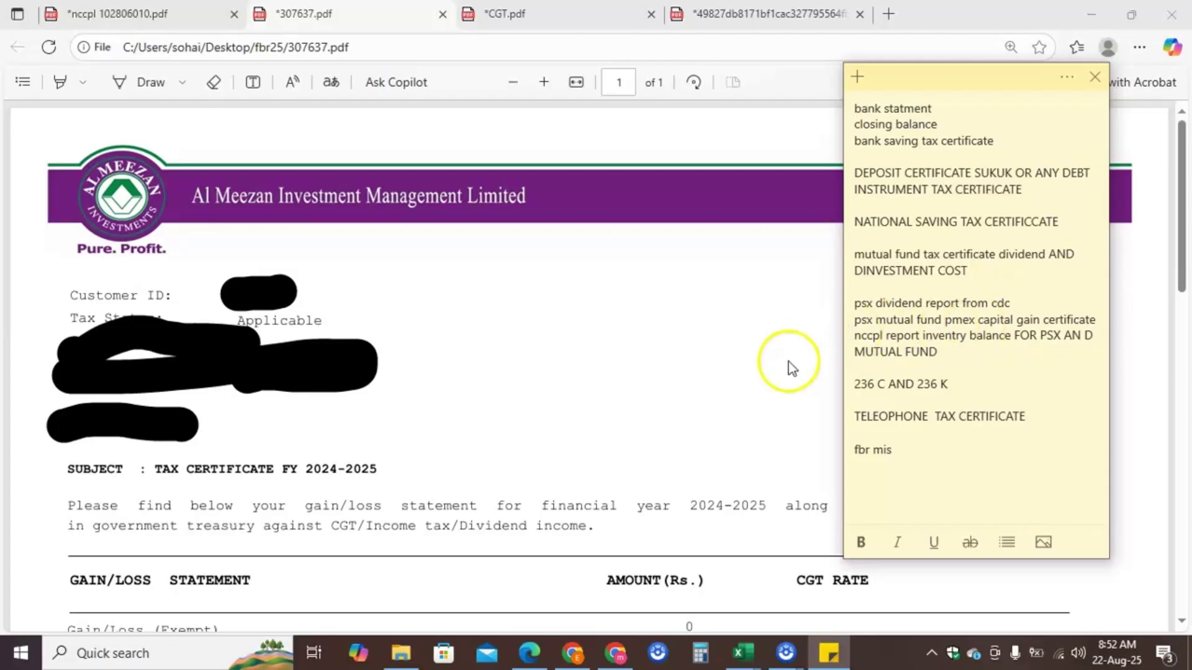
left_click(740, 657)
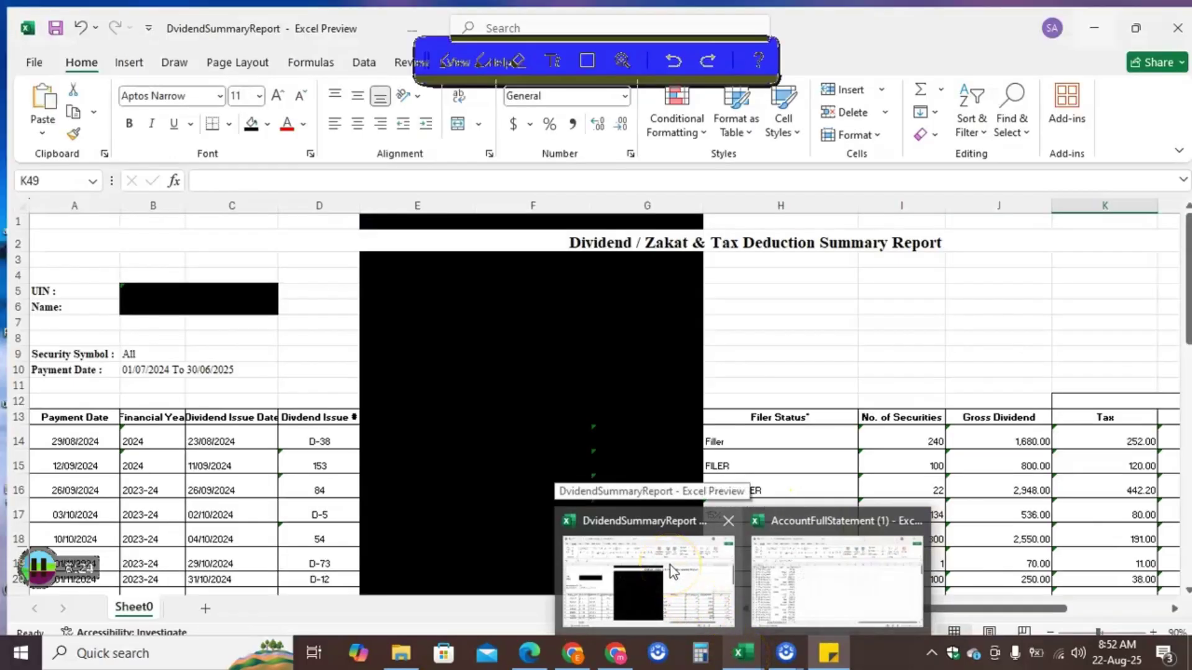
left_click(669, 565)
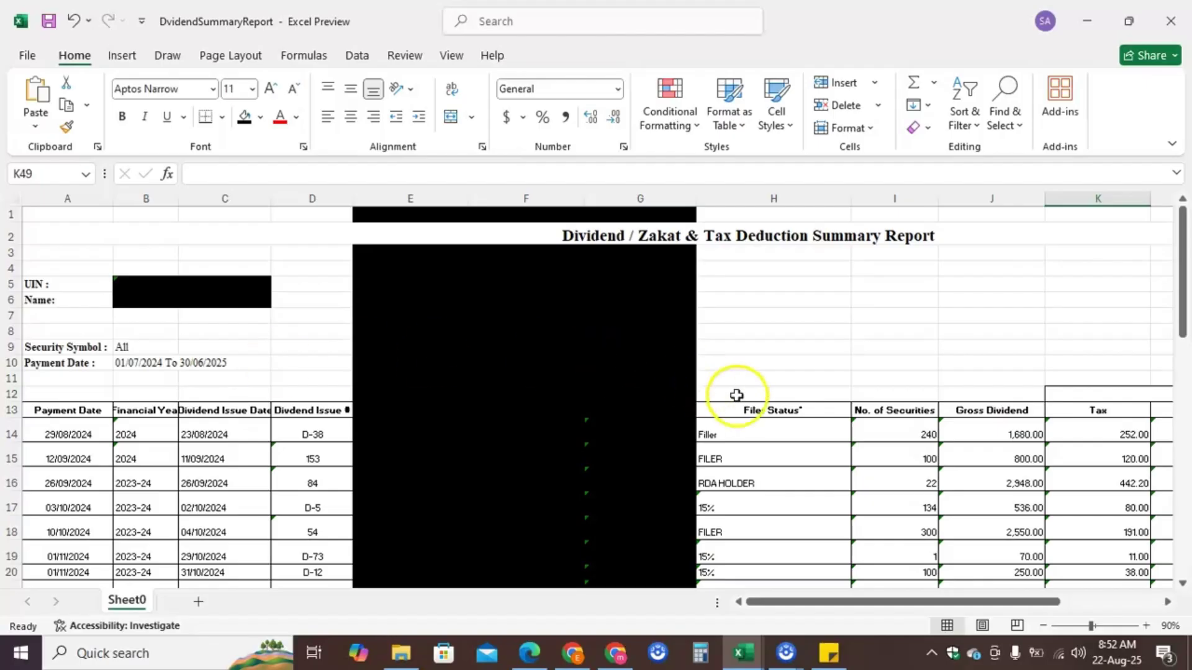
scroll(736, 397, "down", 15)
scroll(737, 399, "up", 4)
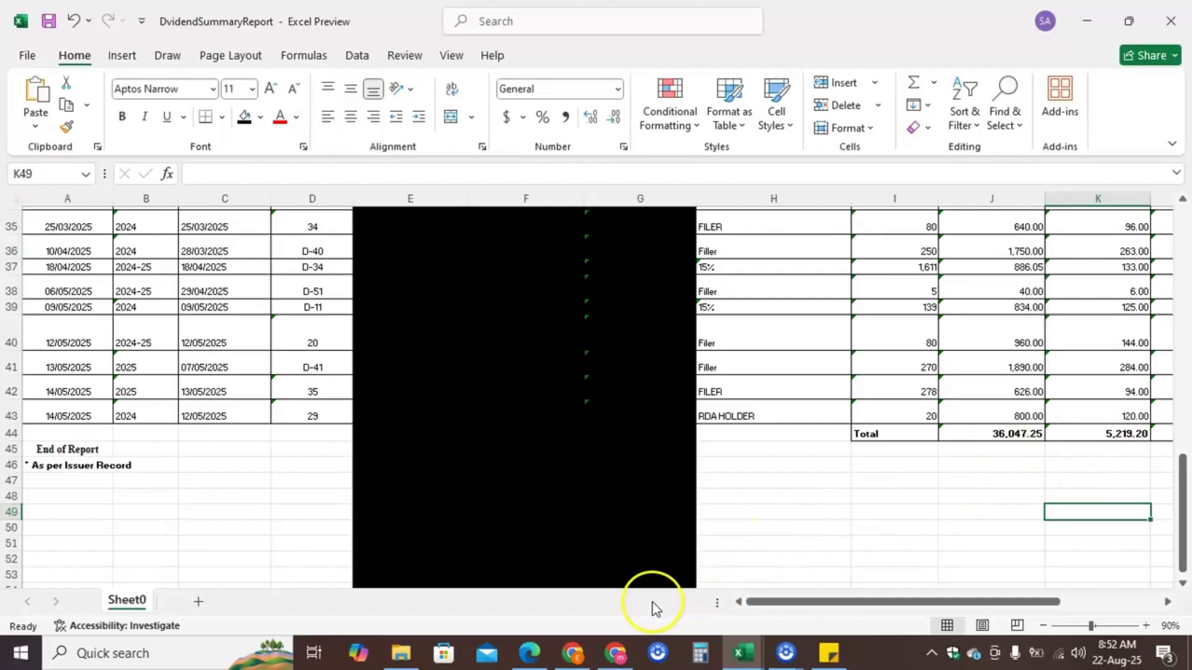
- Find the note's capital gain certificate item and examine the net capital gain and tax liability amounts in CGT.pdf
left_click(829, 653)
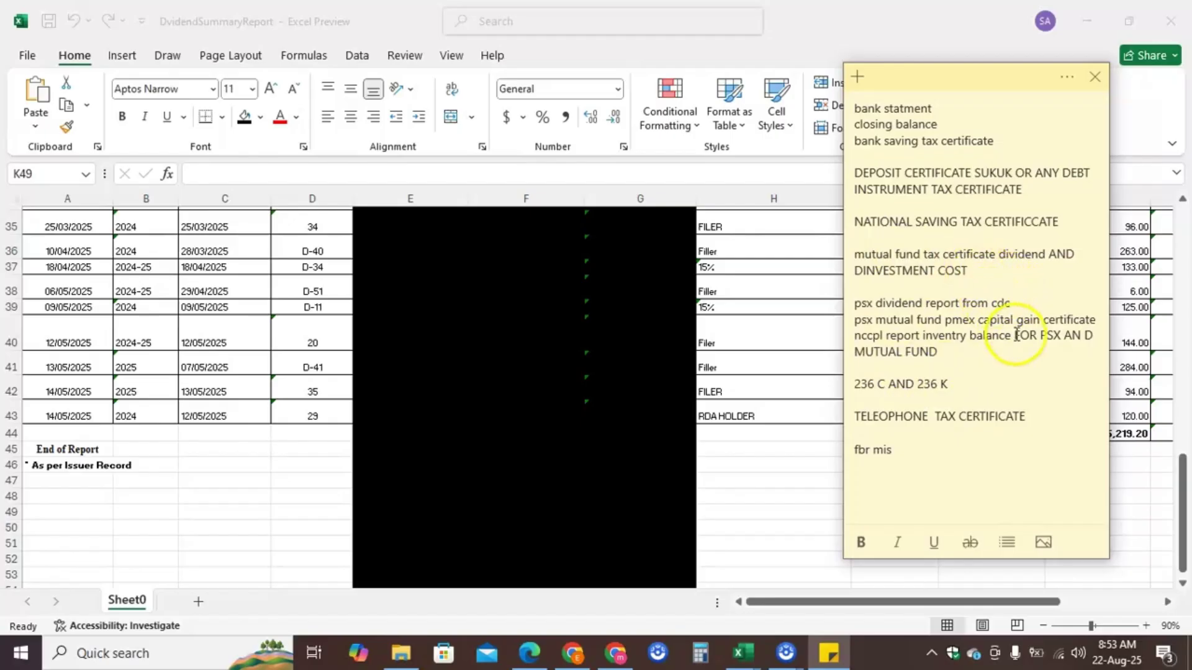
triple_click(1033, 321)
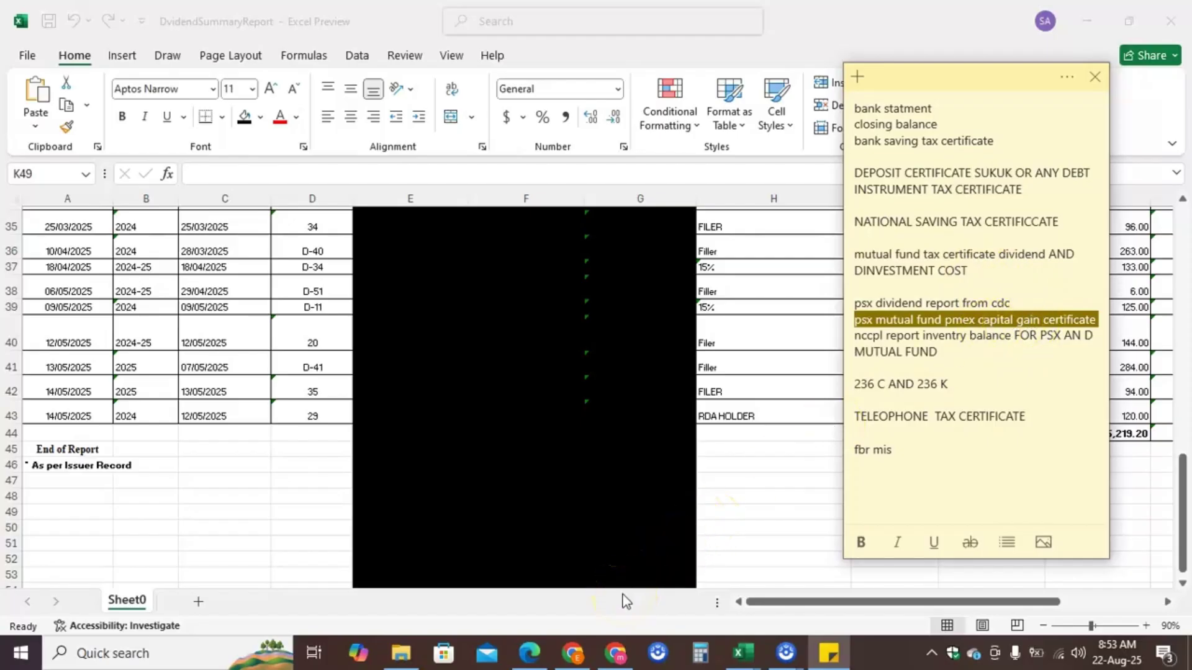
left_click(529, 651)
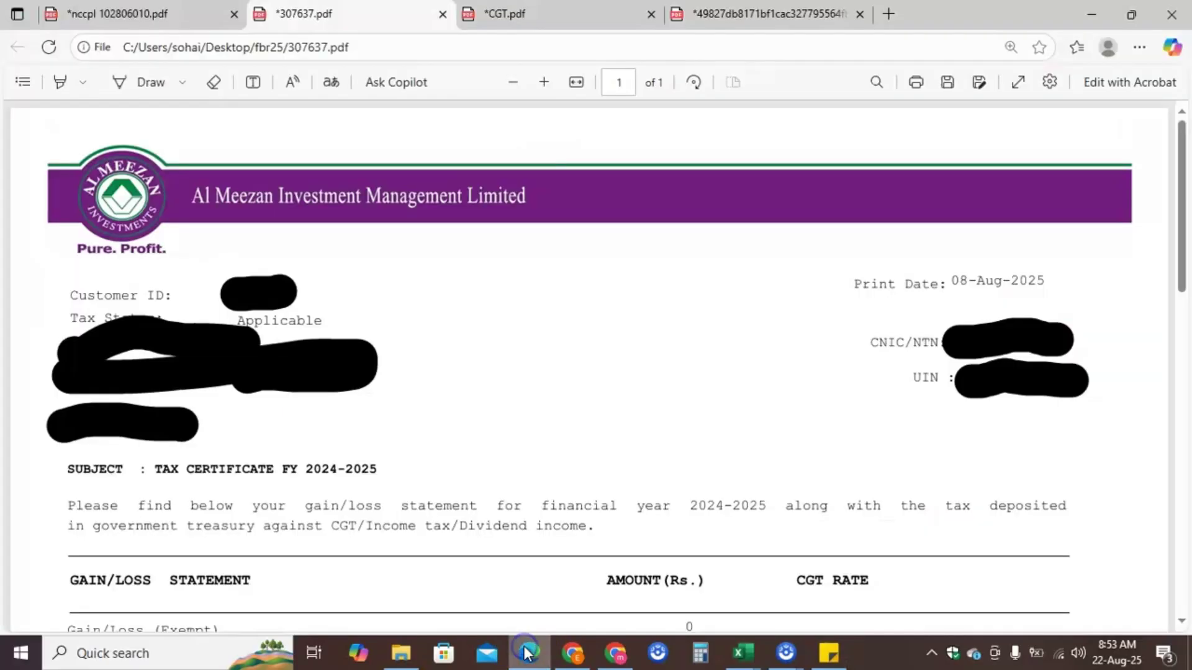
left_click(525, 13)
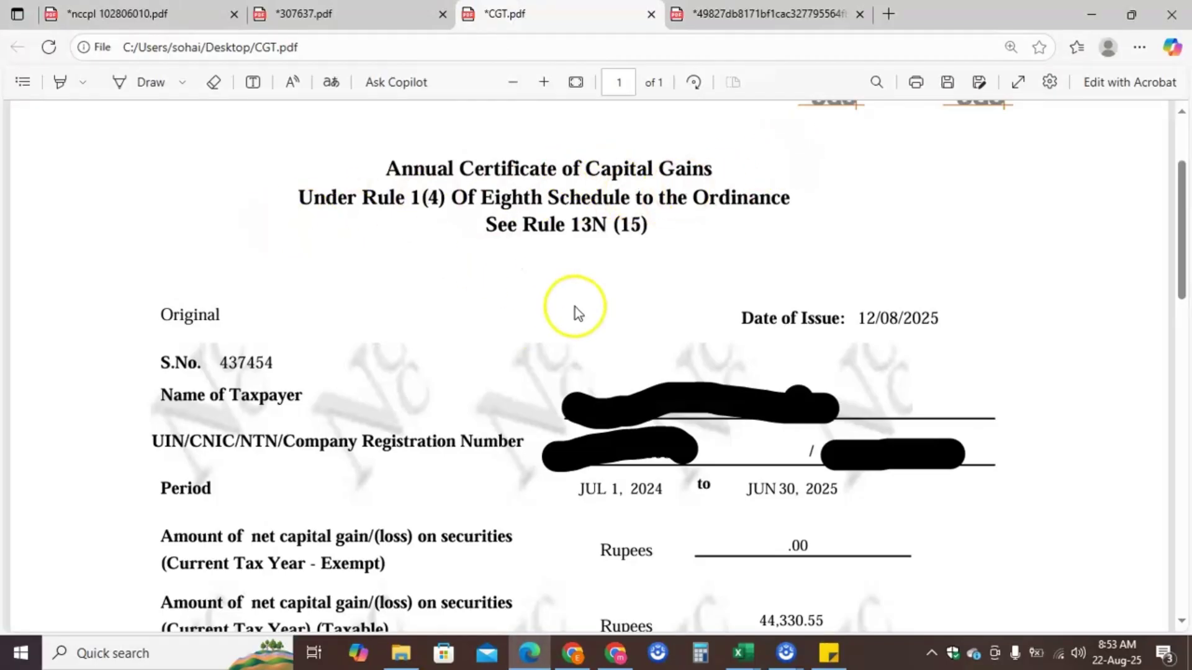
scroll(575, 307, "down", 4)
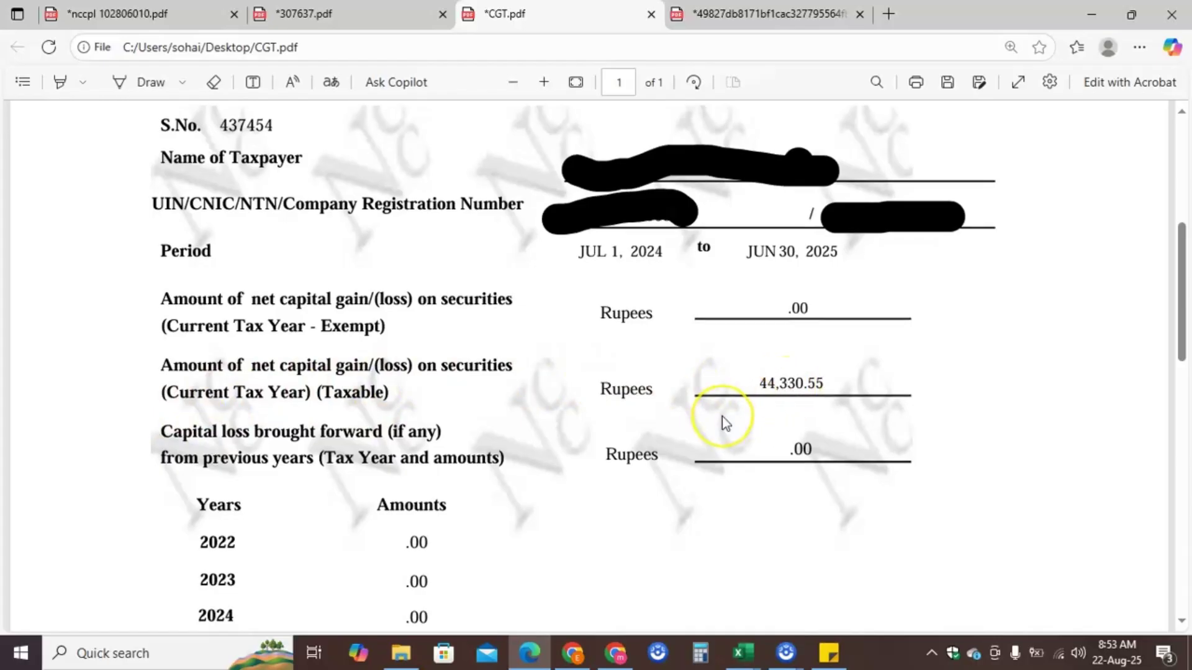
scroll(721, 416, "down", 6)
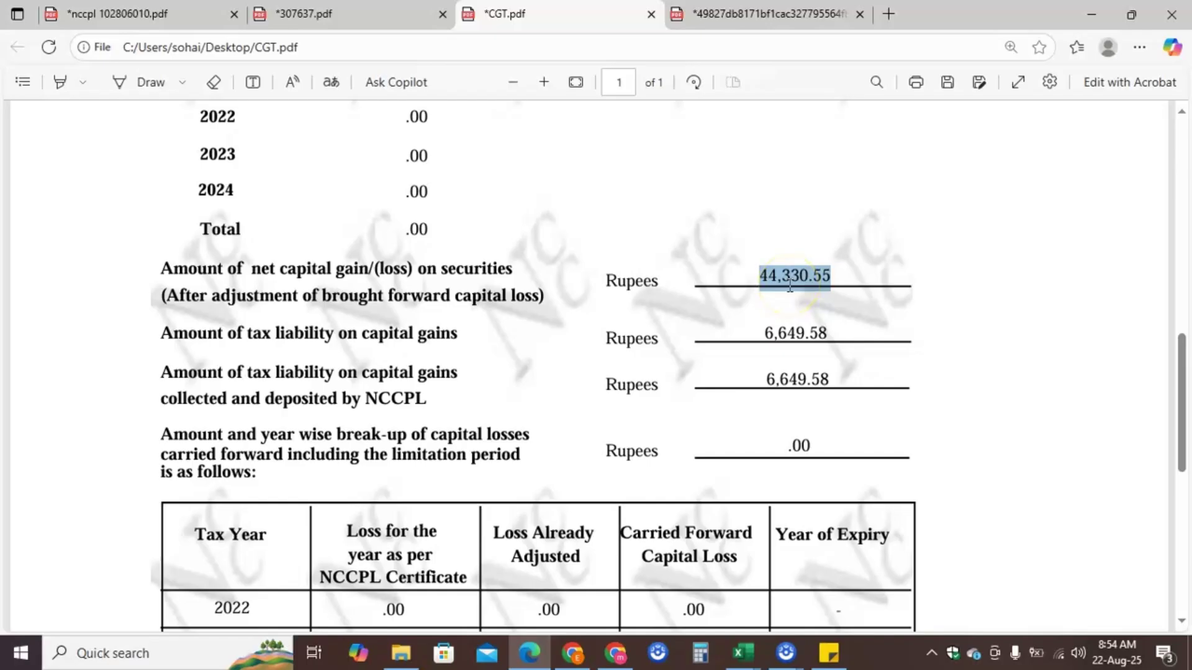
scroll(789, 287, "up", 5)
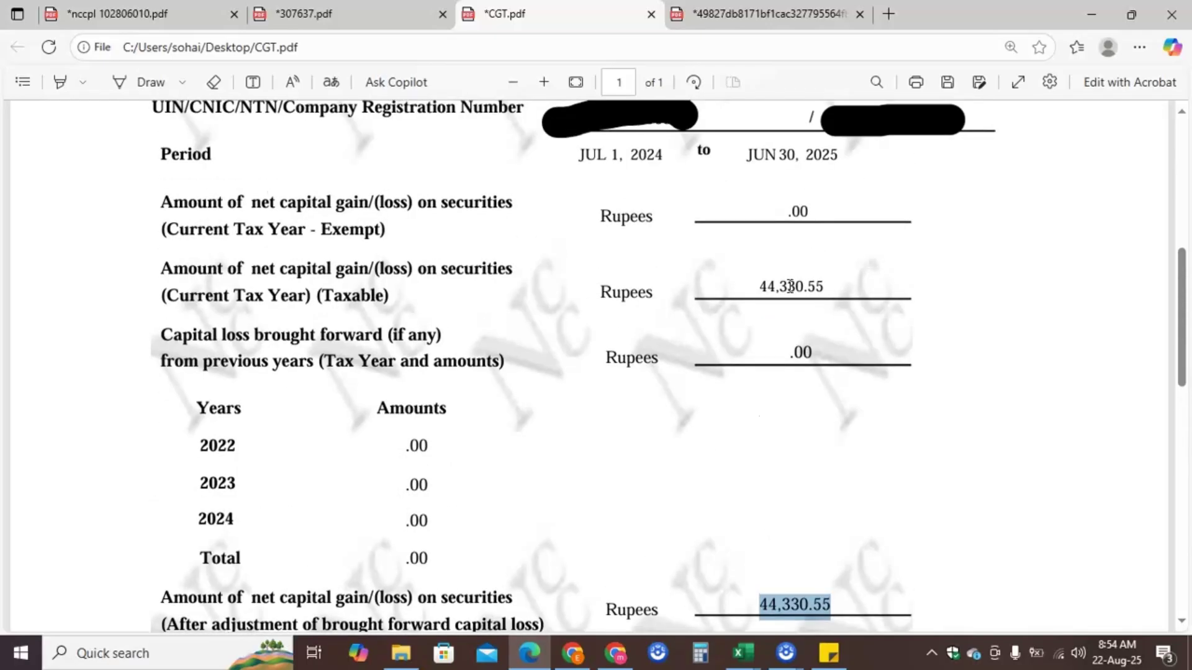
scroll(790, 286, "down", 6)
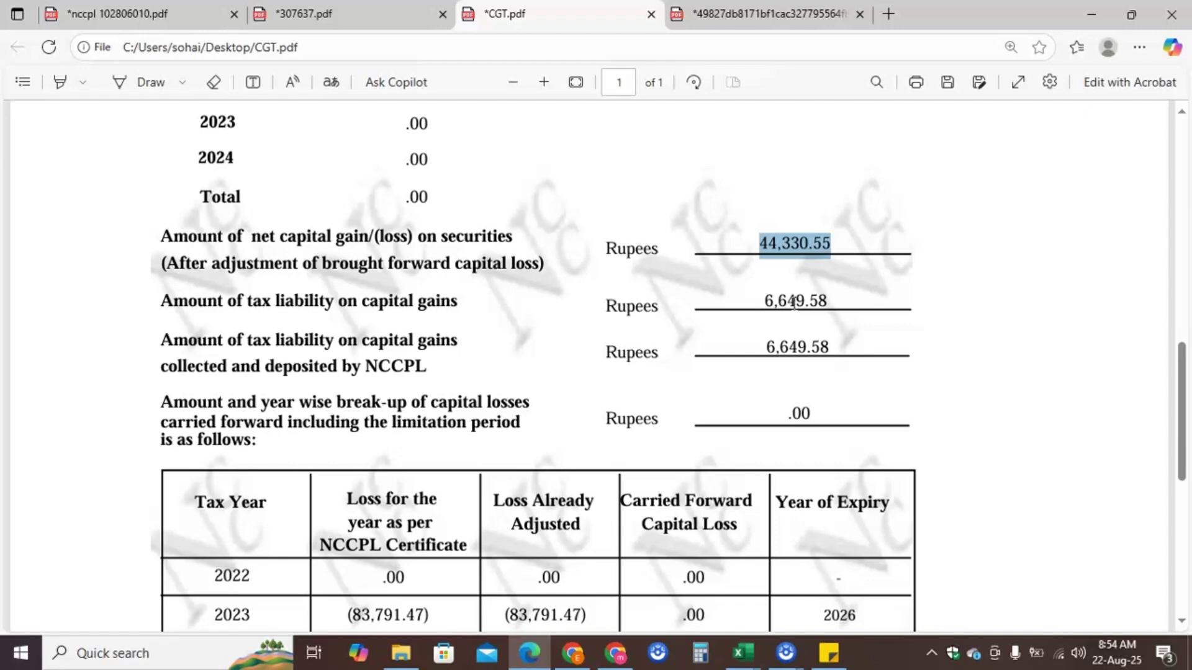
scroll(795, 304, "up", 2)
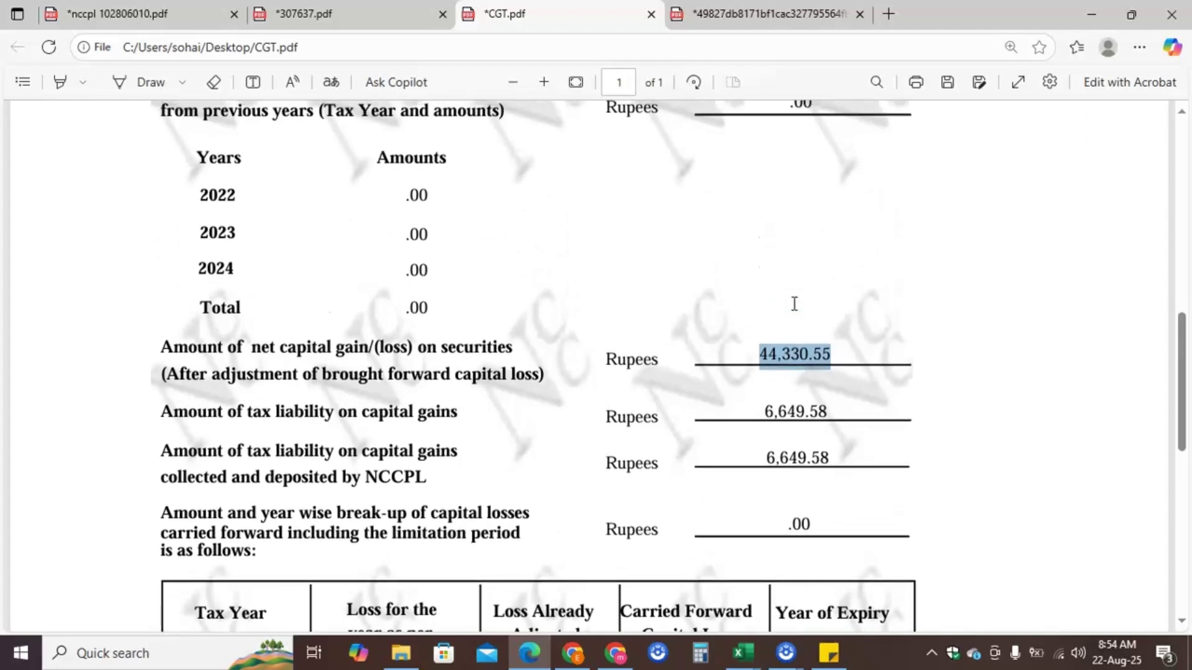
- Check the note's NCCPL inventory balance item and review the inventory balance report's share values through its closing totals
left_click(838, 658)
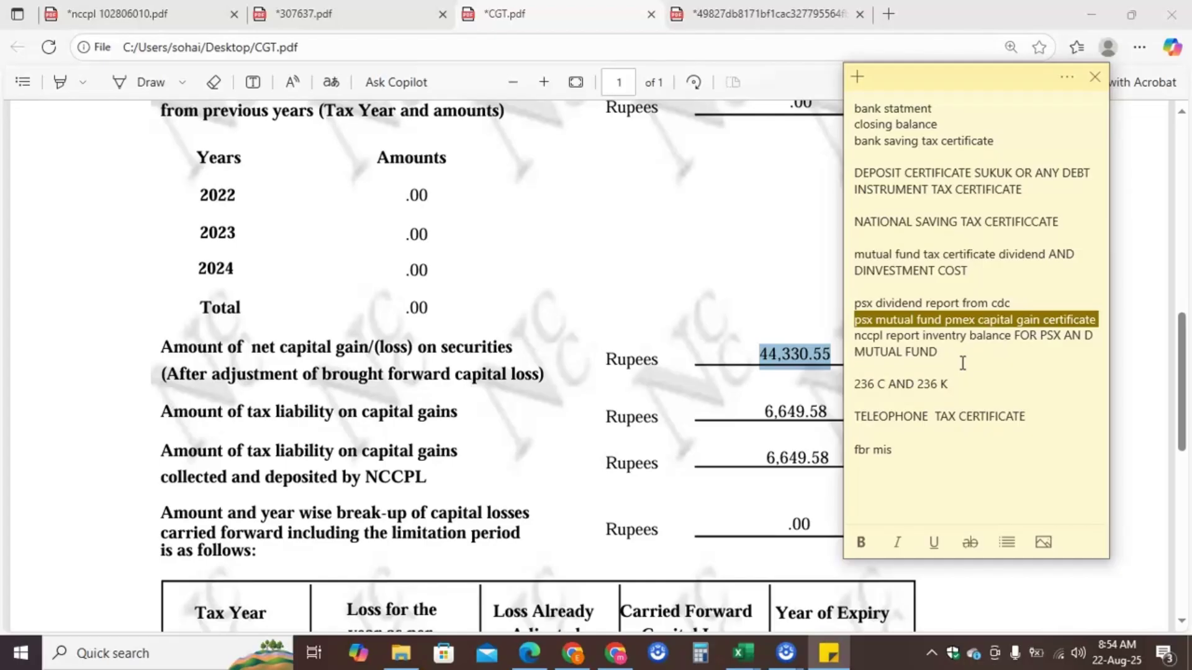
left_click(962, 364)
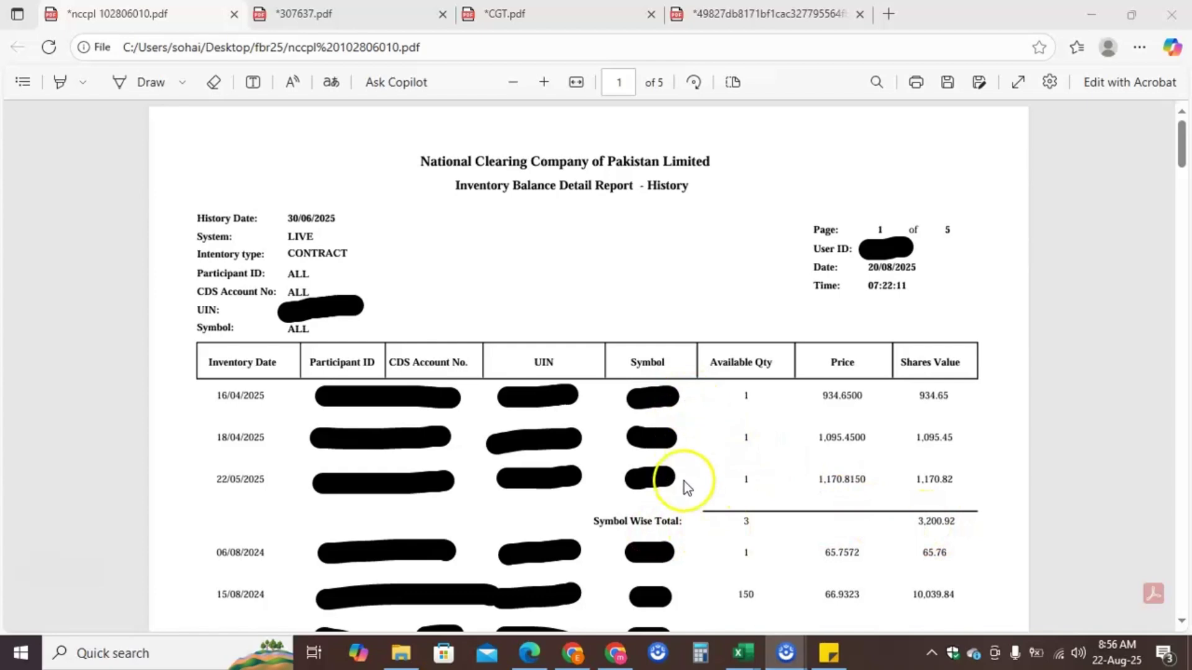
double_click(950, 525)
left_click(949, 524)
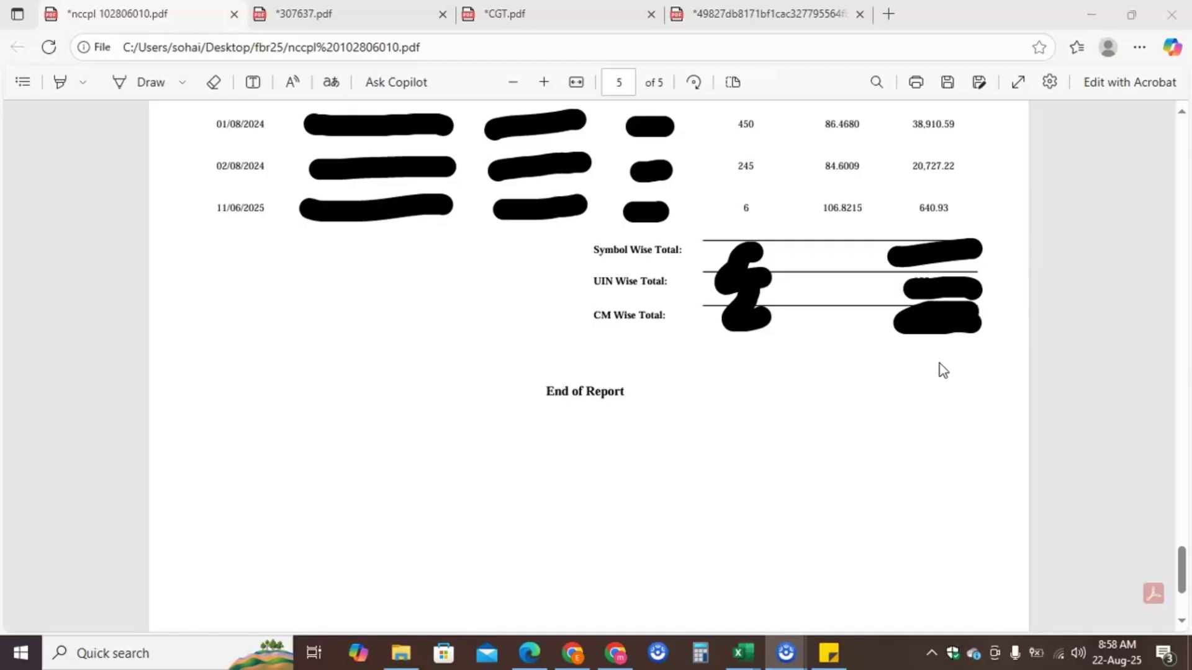
left_click(933, 381)
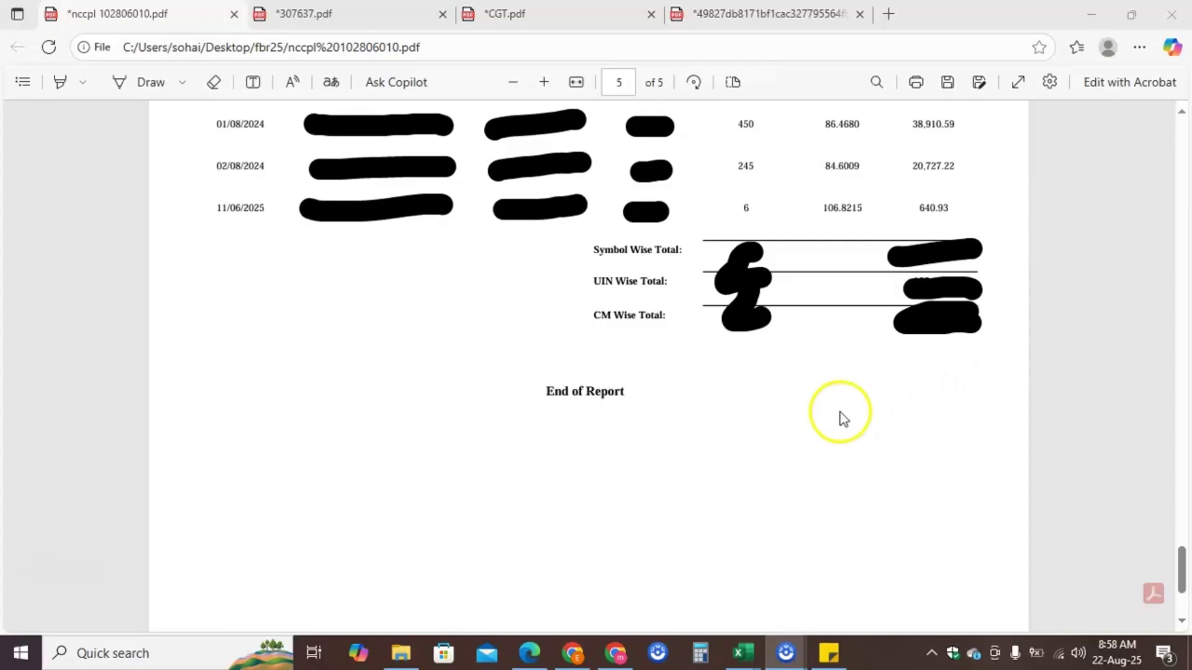
- Go over the note's 236 C and 236 K item and its telephone tax certificate item
left_click(822, 652)
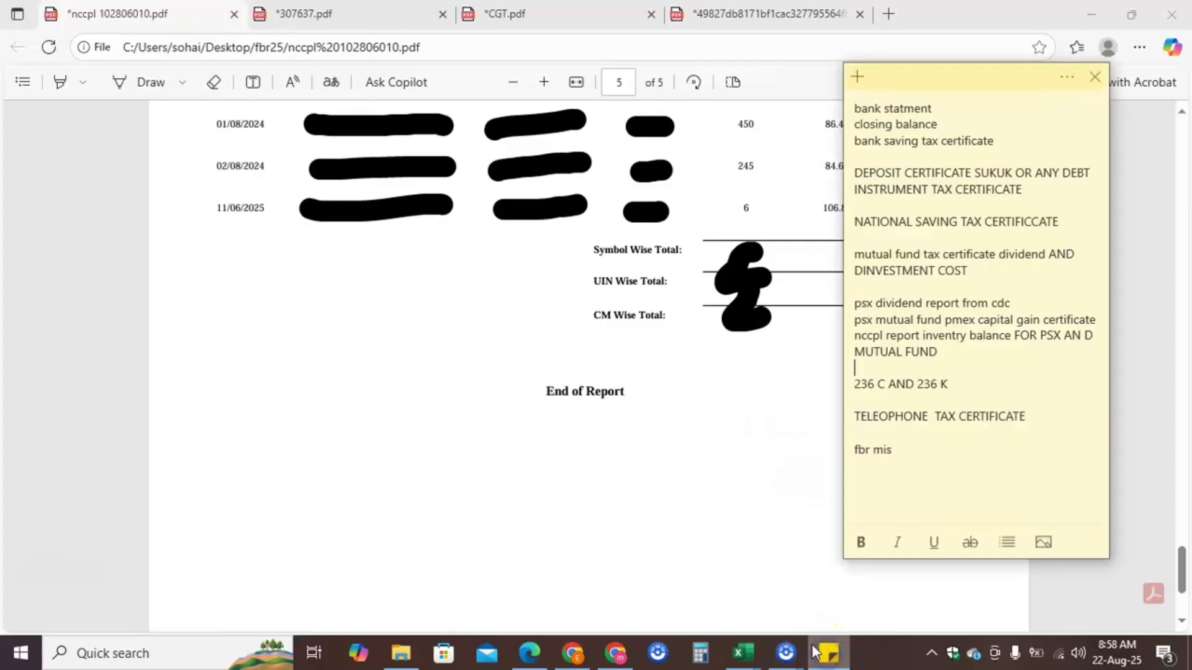
left_click(946, 385)
left_click(910, 421)
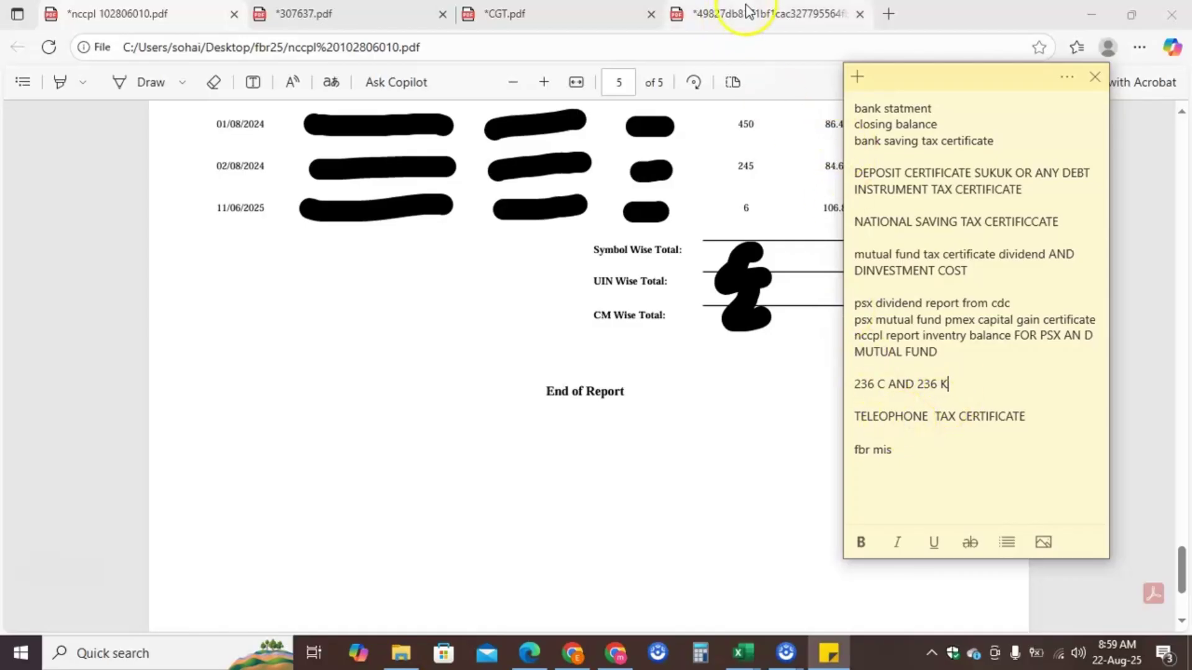
- Examine the Telenor certificate's tax collected, period, section and usage amount, and return to the note's fbr mis item
left_click(775, 14)
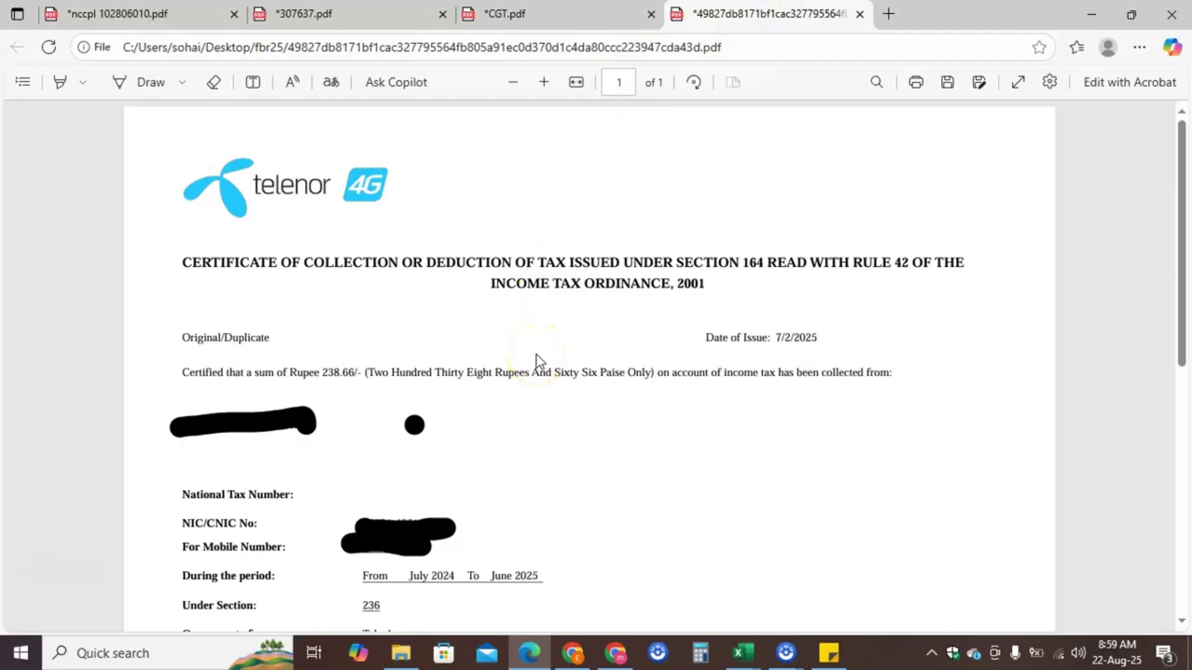
scroll(537, 360, "down", 3)
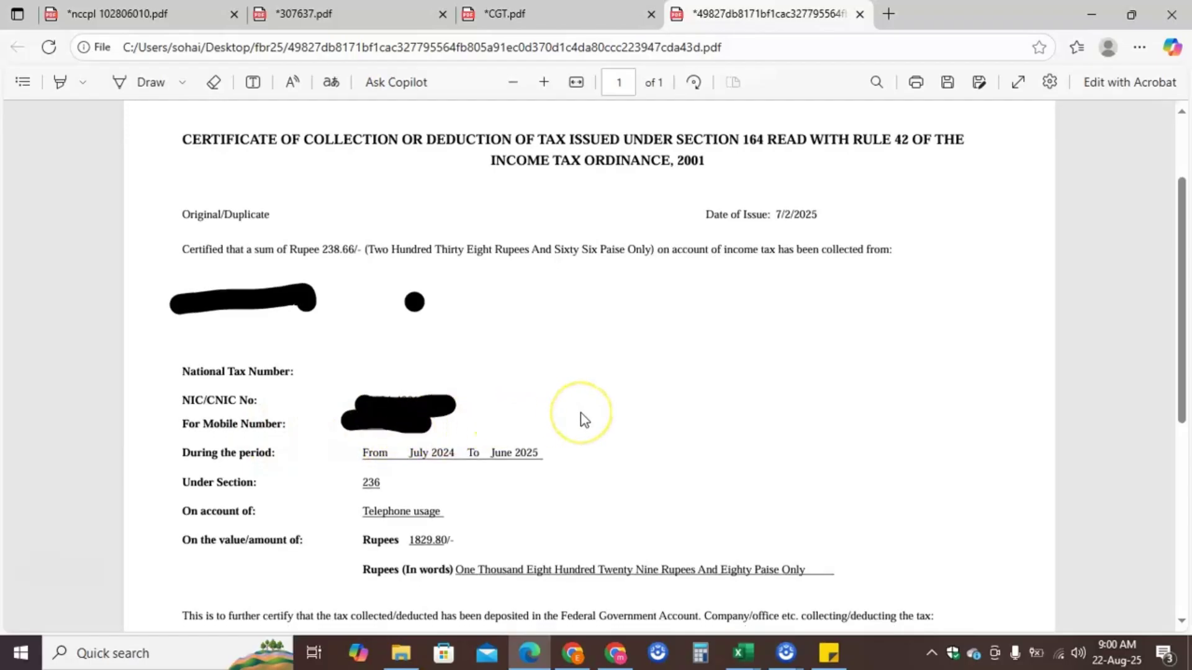
scroll(580, 419, "down", 1)
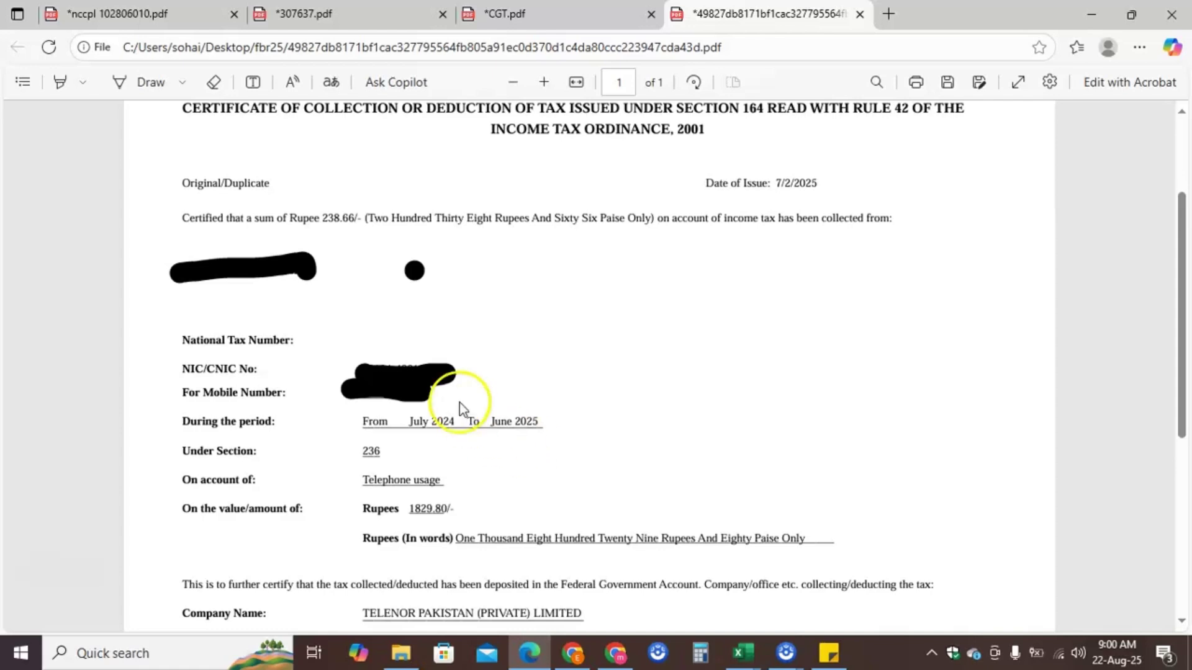
scroll(479, 421, "down", 1)
scroll(479, 421, "down", 1)
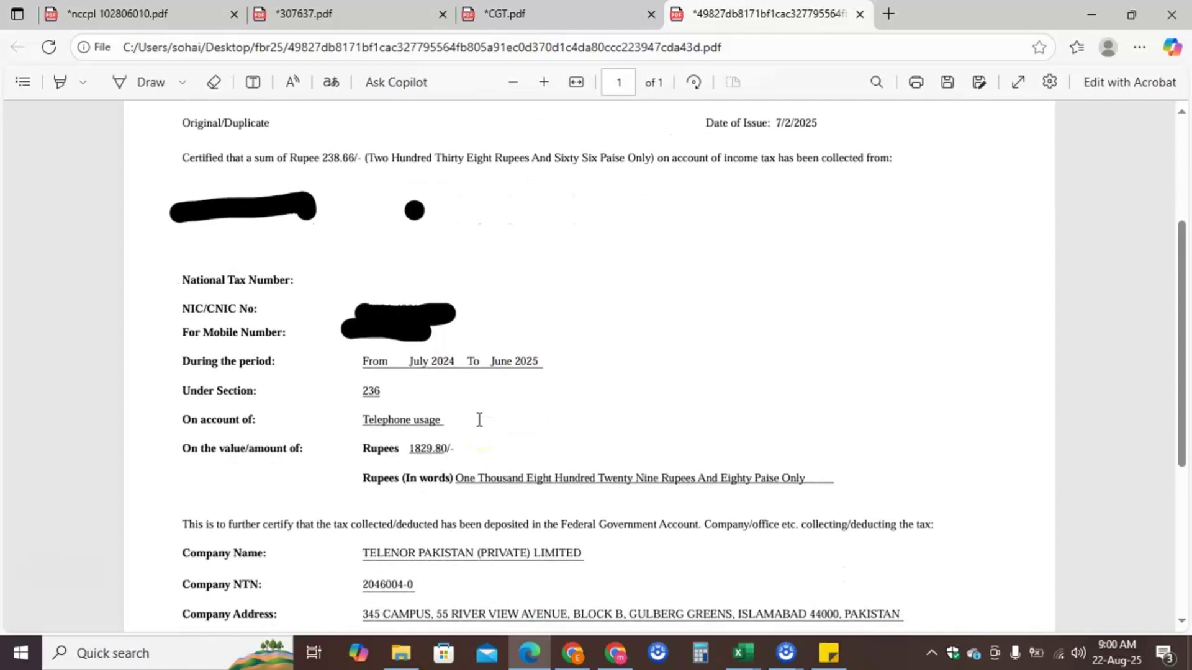
scroll(479, 418, "up", 3)
scroll(479, 418, "down", 1)
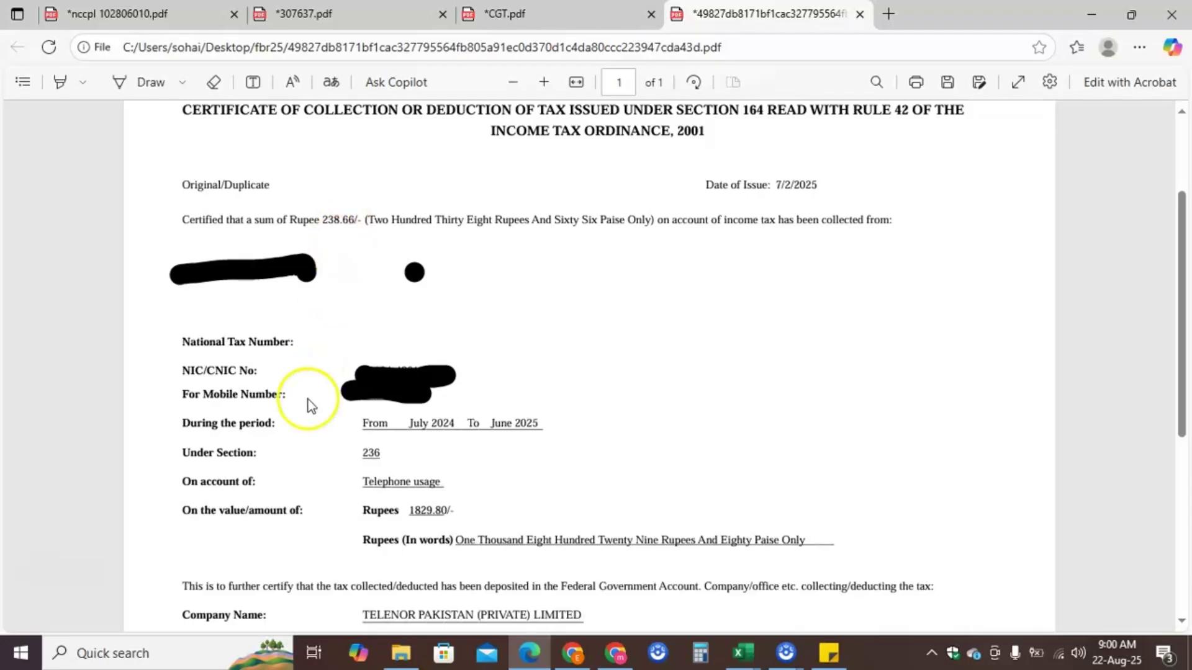
double_click(435, 512)
left_click(468, 517)
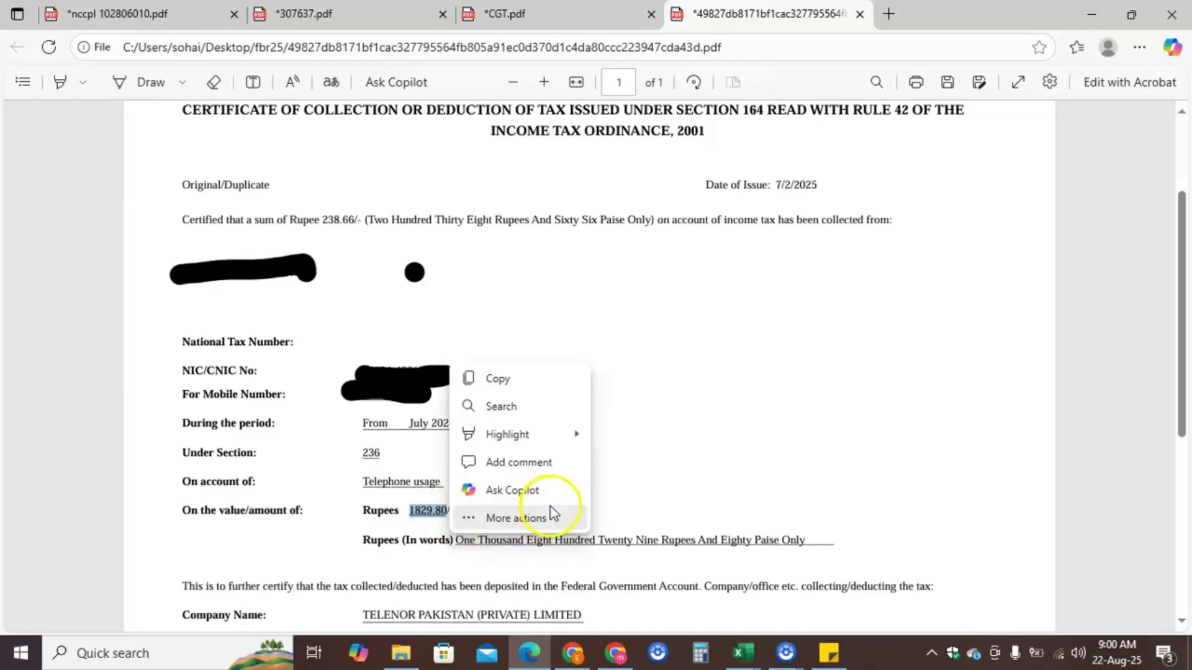
left_click(651, 430)
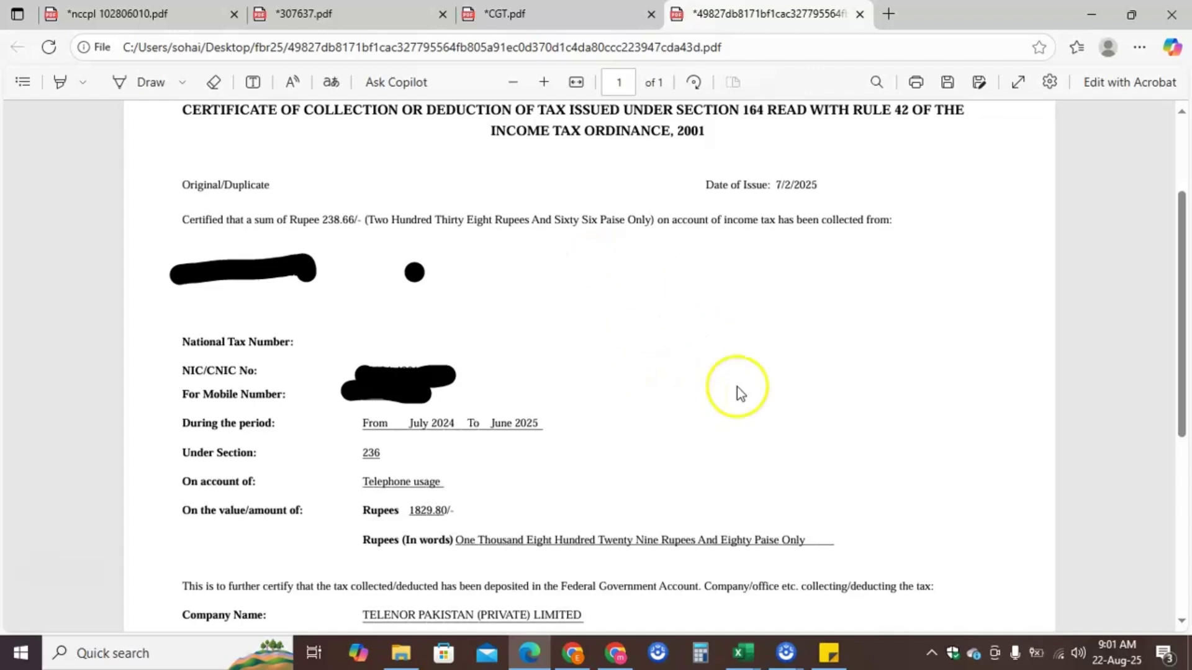
left_click(828, 645)
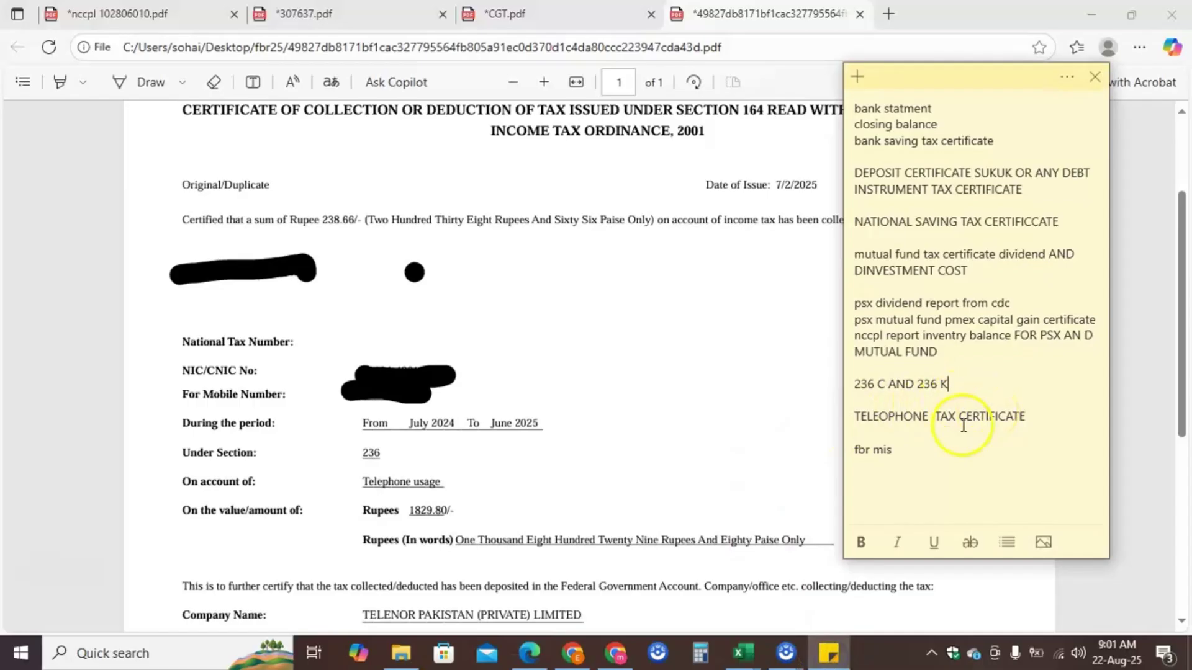
left_click(899, 461)
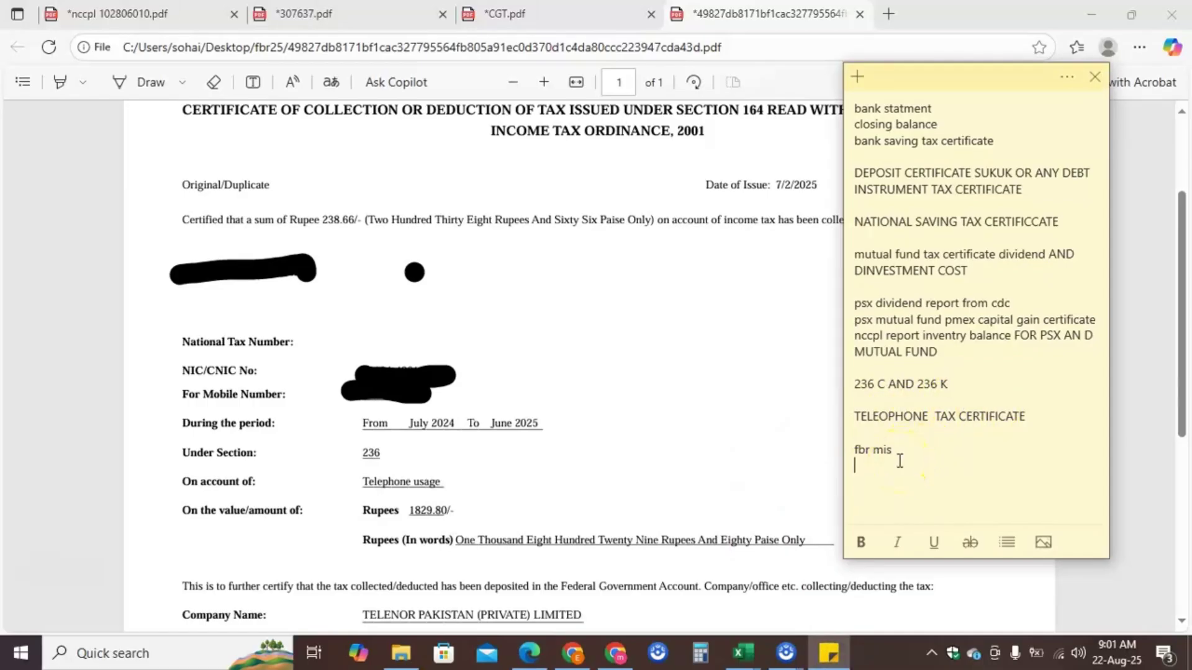